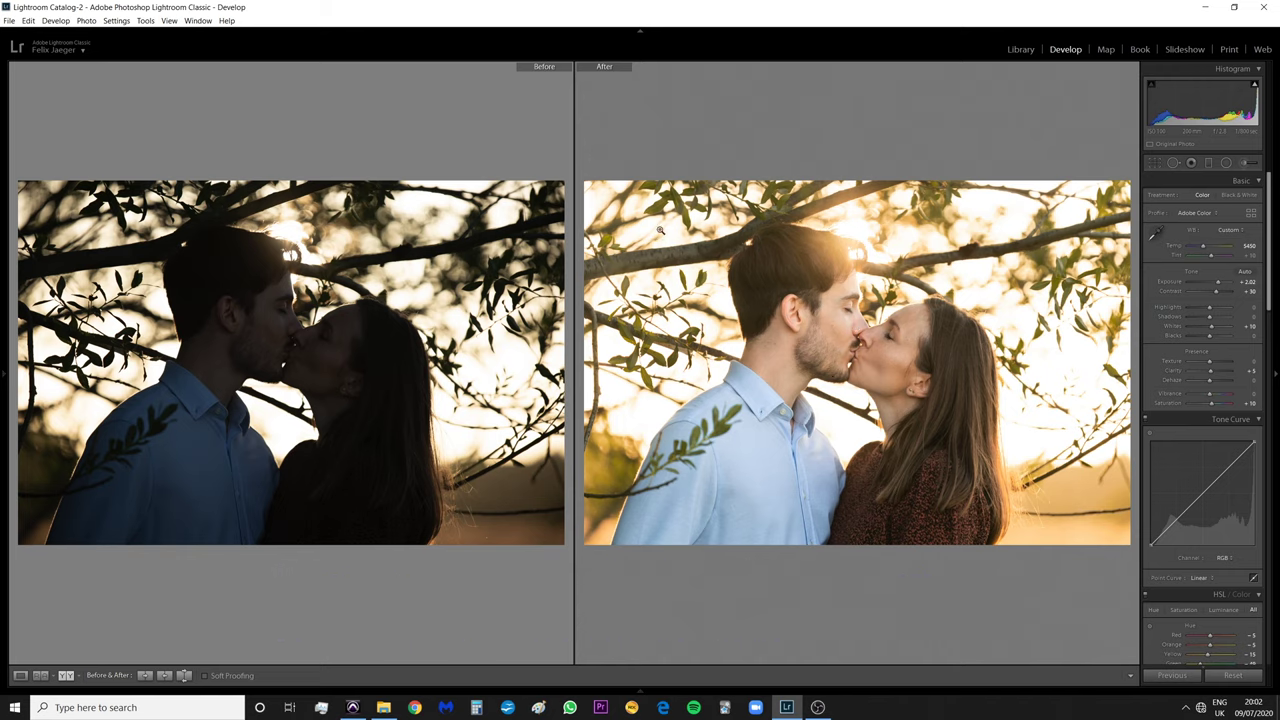
Bring up the edited After image's settings menu to reset its develop adjustments
{"action": "right_click", "coordinate": [690, 258]}
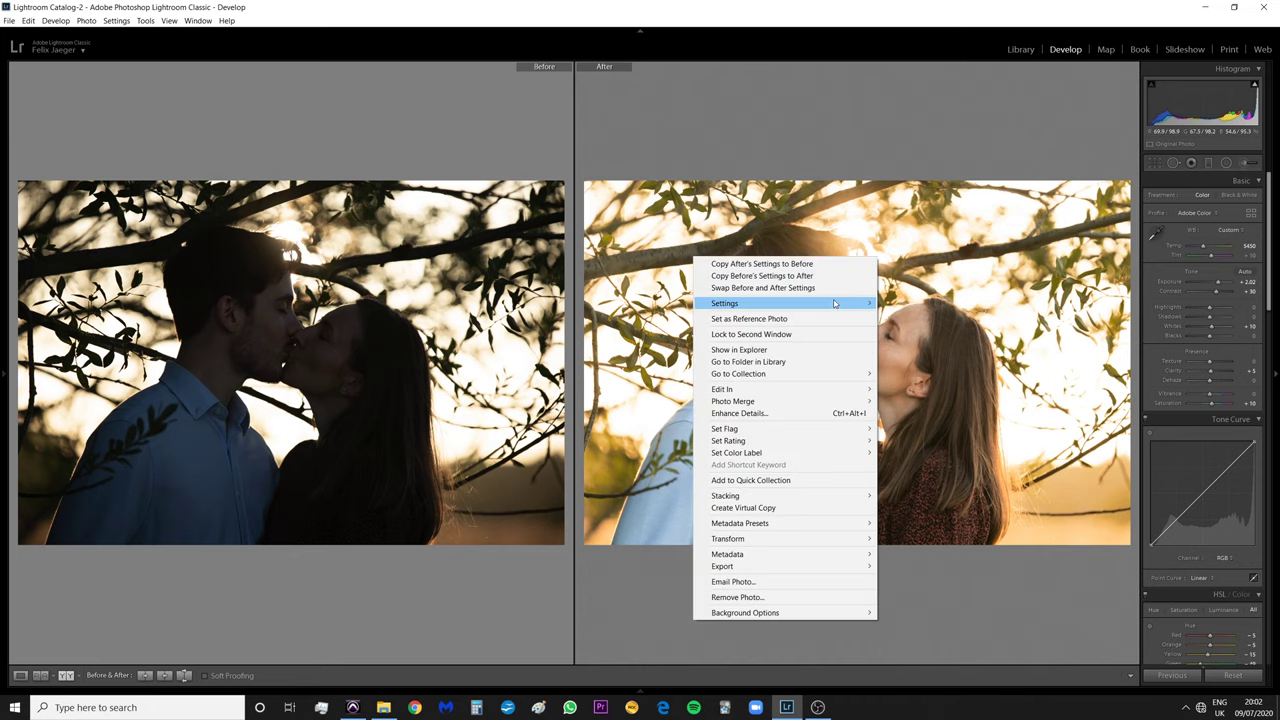
Reset all develop edits and switch to the single-photo Loupe view
{"action": "mouse_move", "coordinate": [840, 303]}
{"action": "left_click", "coordinate": [924, 305]}
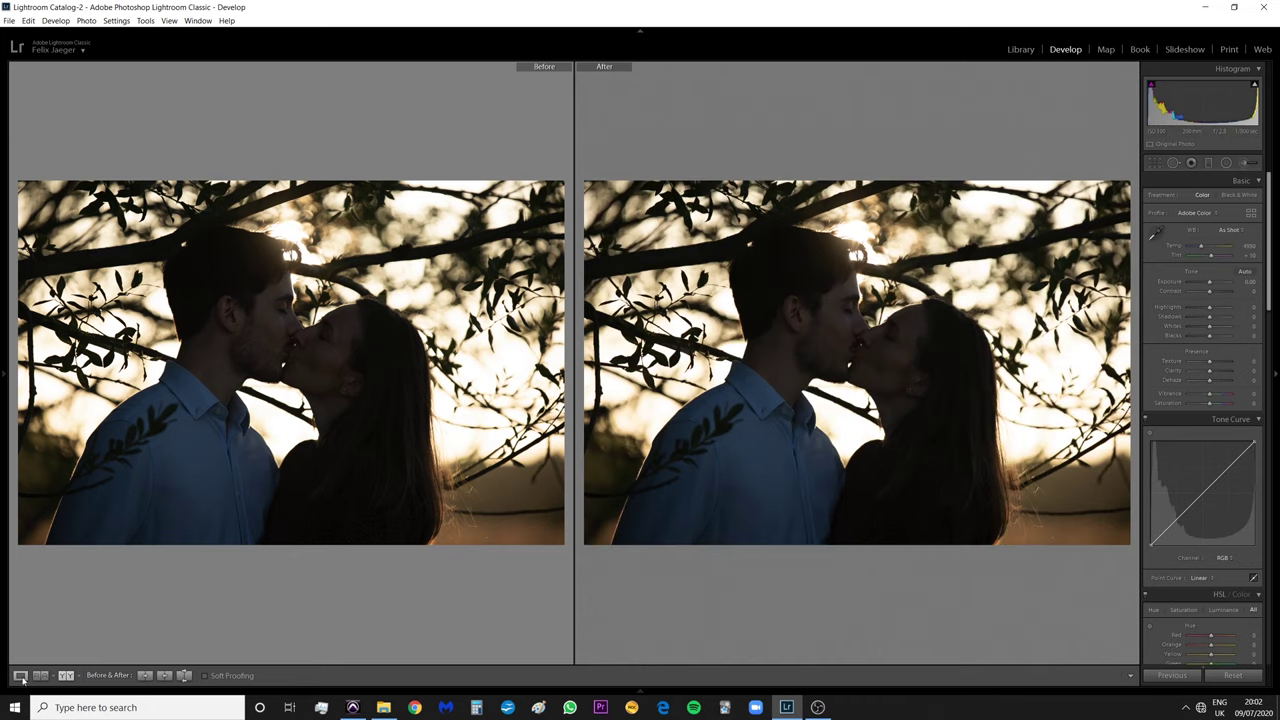
{"action": "key", "text": "y"}
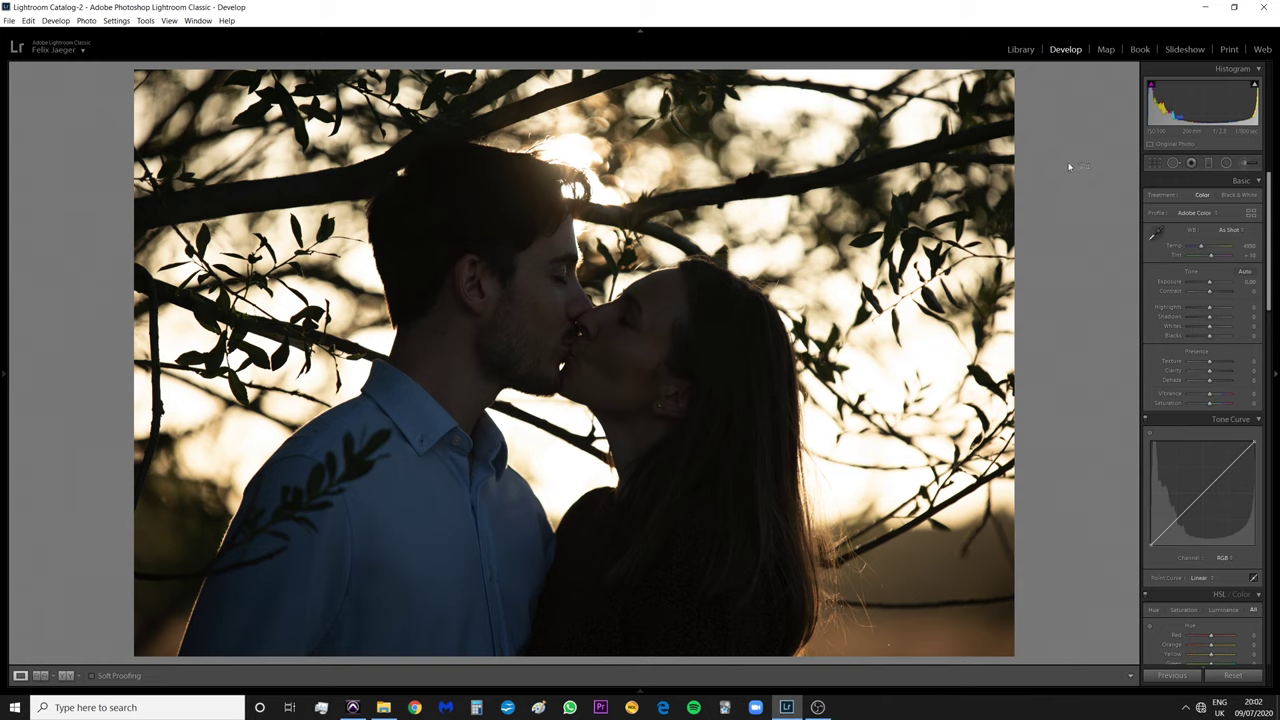
Try white and black surround backgrounds, settling on a white background
{"action": "right_click", "coordinate": [1068, 166]}
{"action": "left_click", "coordinate": [1084, 180]}
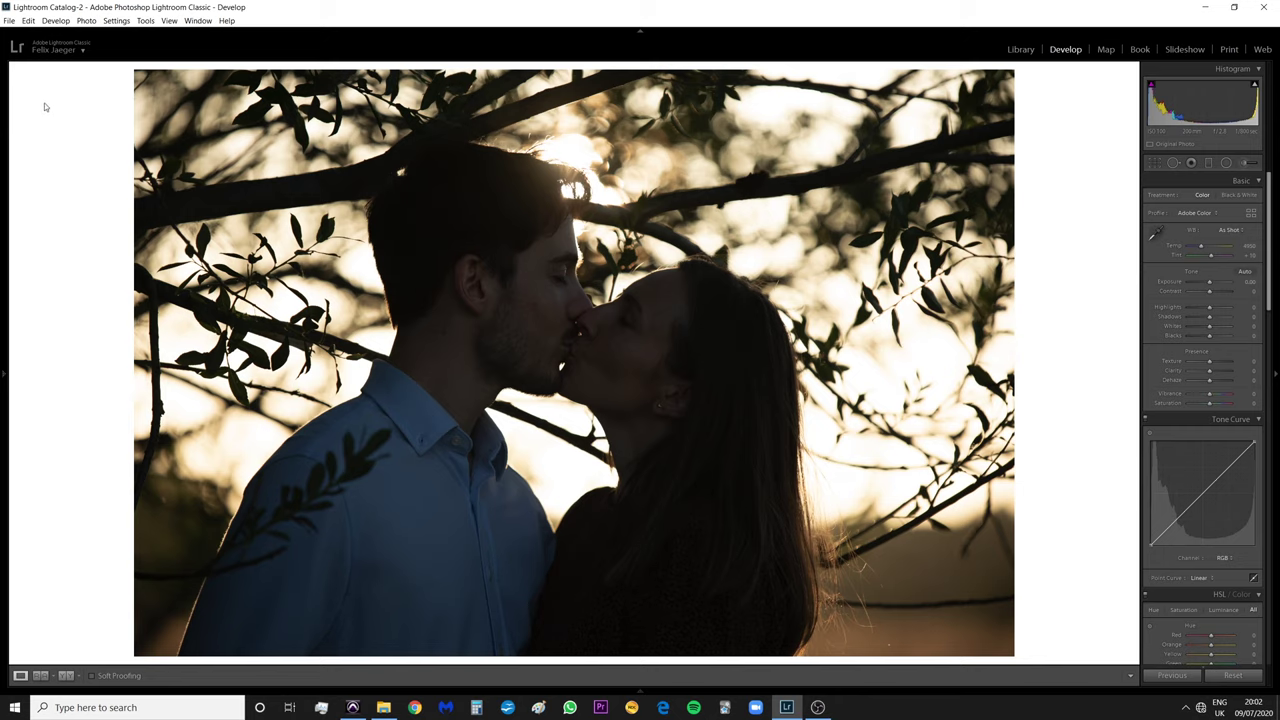
{"action": "right_click", "coordinate": [1062, 177]}
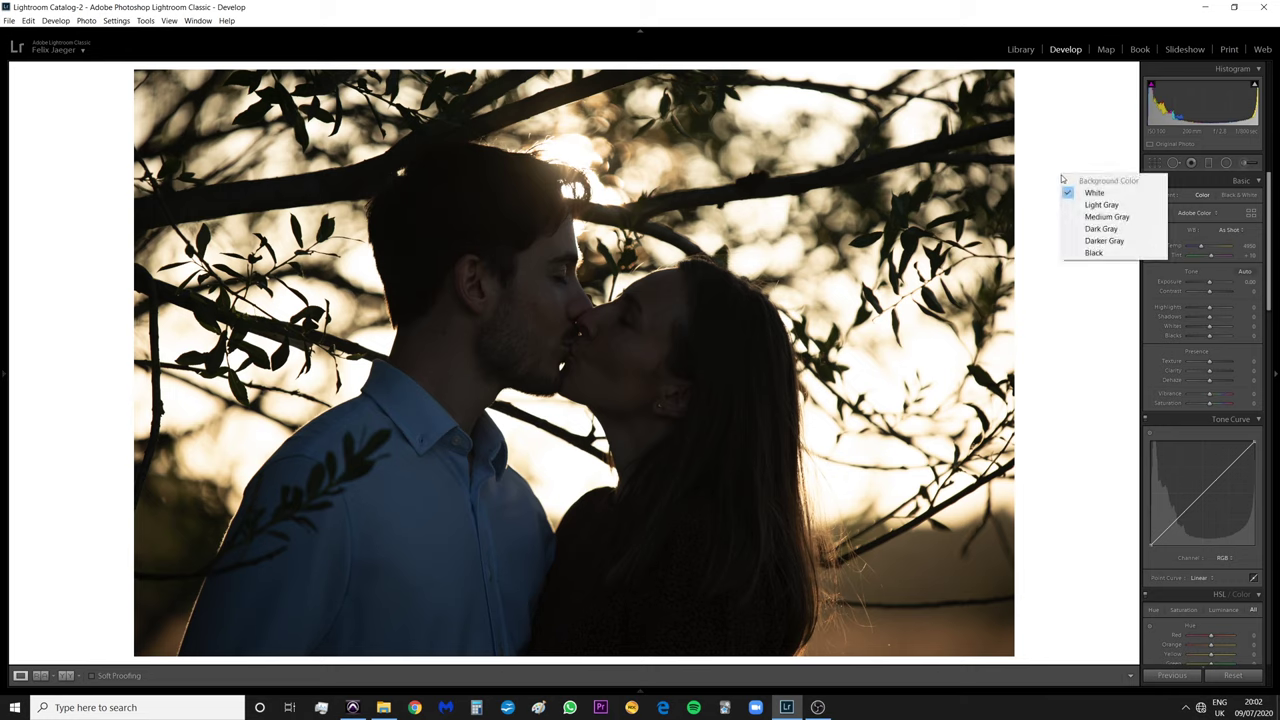
{"action": "left_click", "coordinate": [1088, 252]}
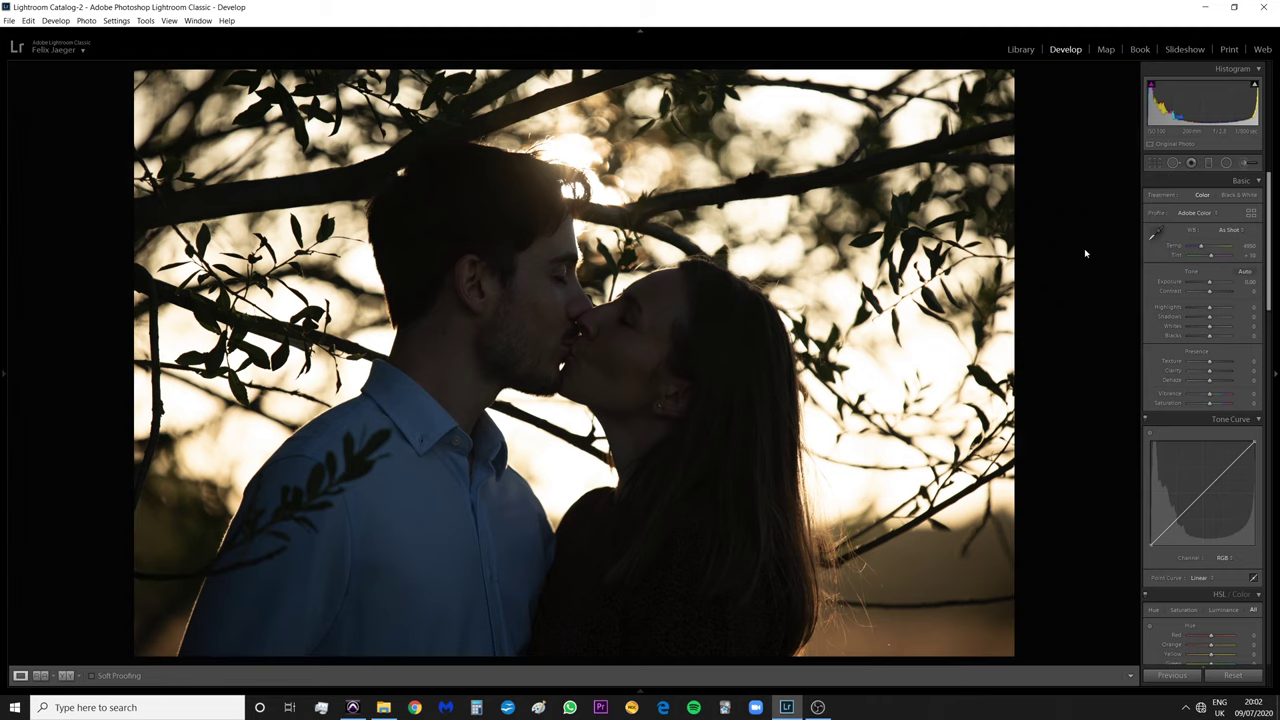
{"action": "right_click", "coordinate": [1067, 159]}
{"action": "left_click", "coordinate": [1090, 172]}
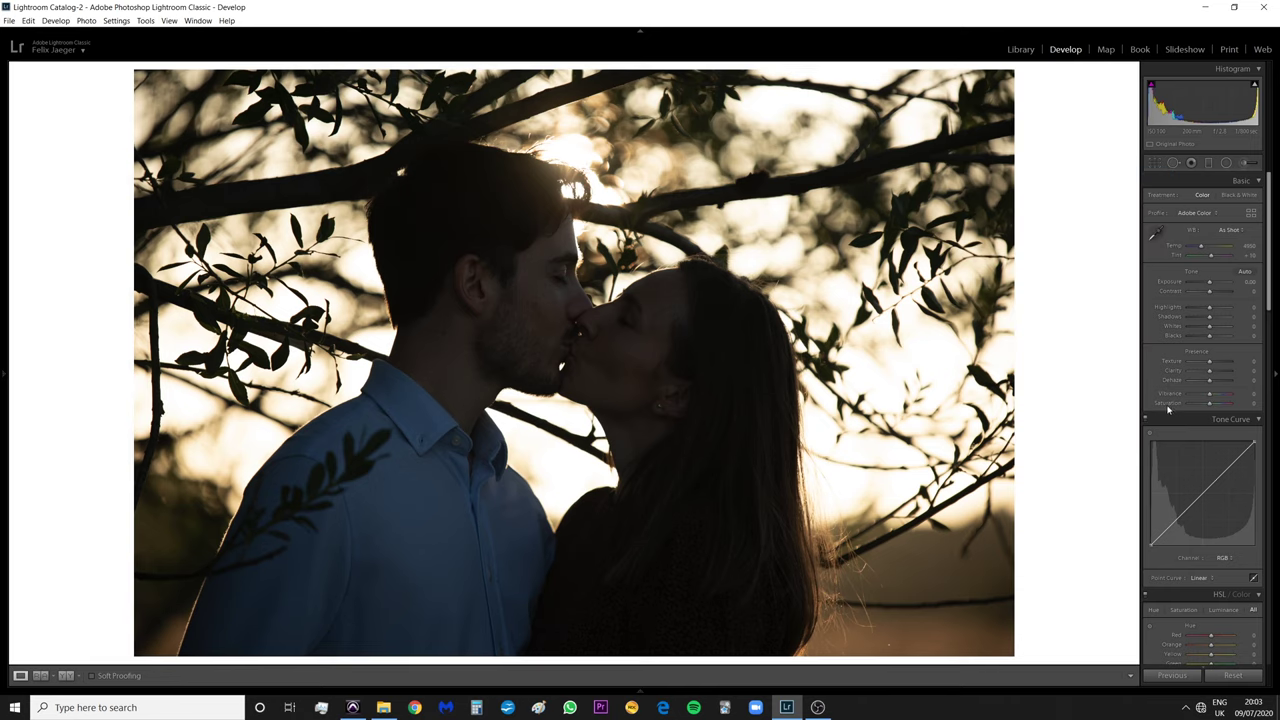
Drag Sharpening Amount to 0, checking the leaves at zoomed-in detail before zooming out
{"action": "scroll", "coordinate": [1160, 400], "scroll_direction": "down", "scroll_amount": 10}
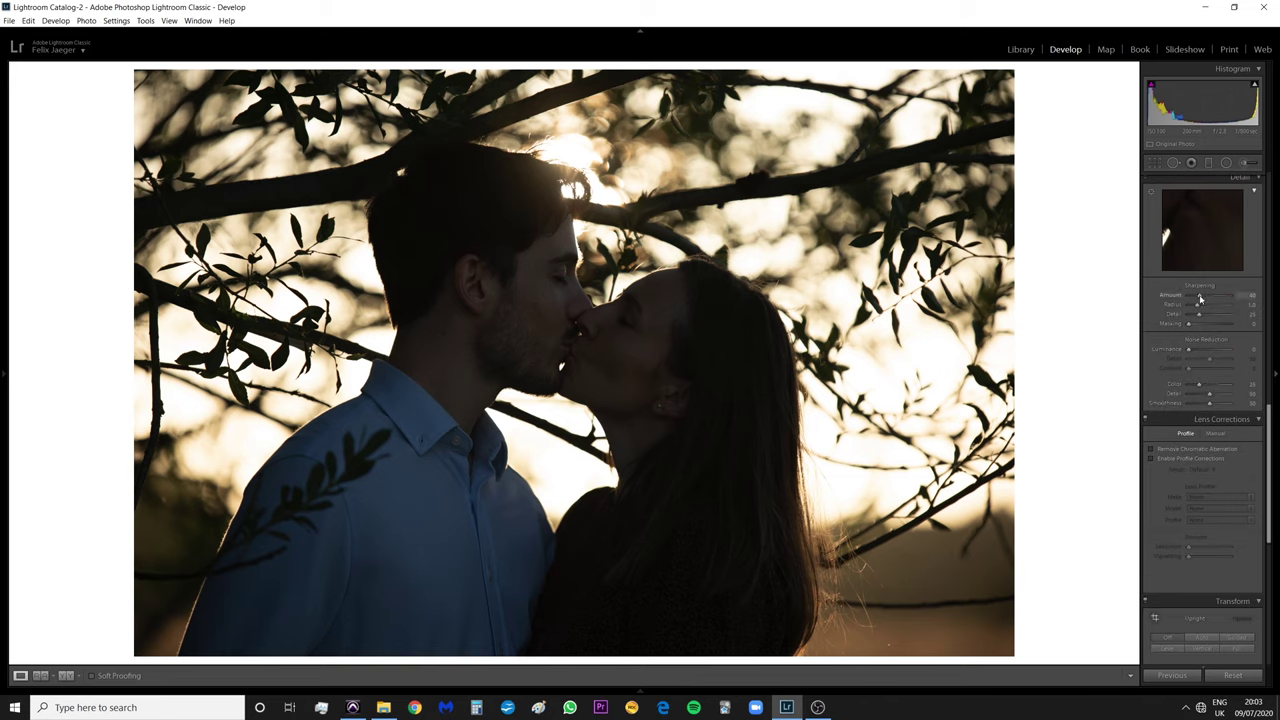
{"action": "left_click_drag", "start_coordinate": [1200, 299], "coordinate": [1170, 302]}
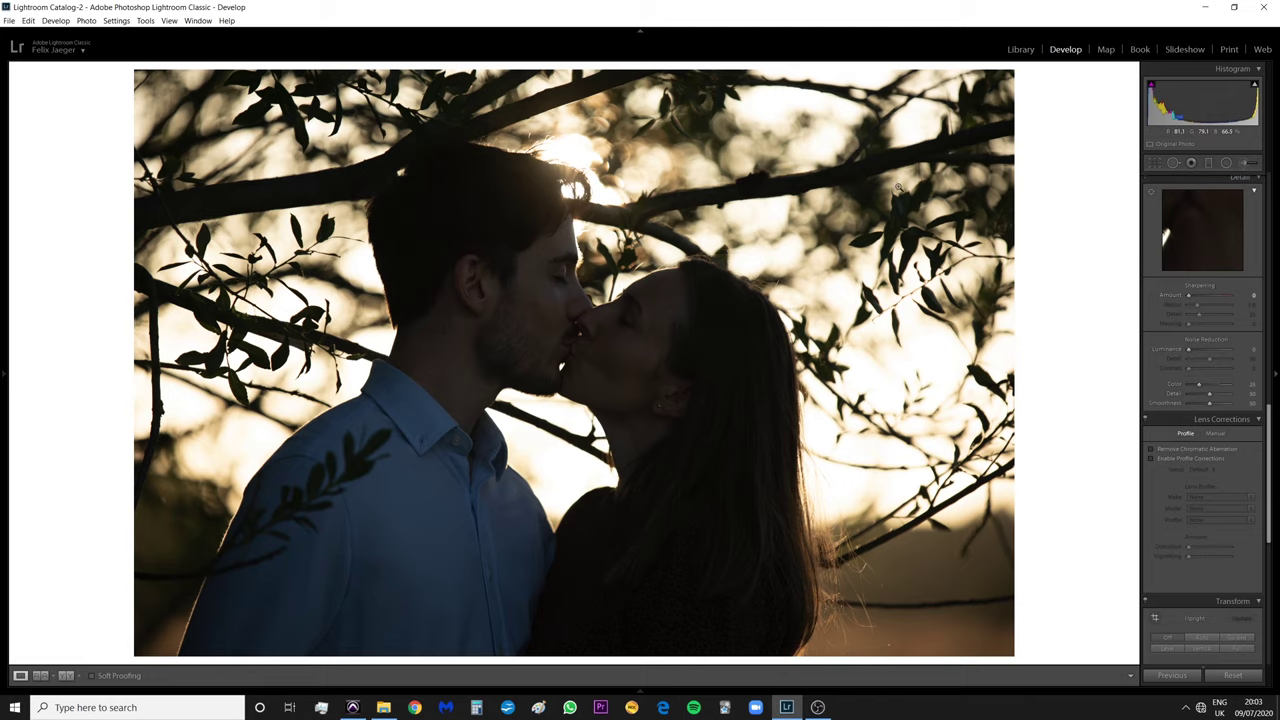
{"action": "left_click", "coordinate": [942, 236]}
{"action": "key", "text": "Right"}
{"action": "key", "text": "Right"}
{"action": "key", "text": "Right"}
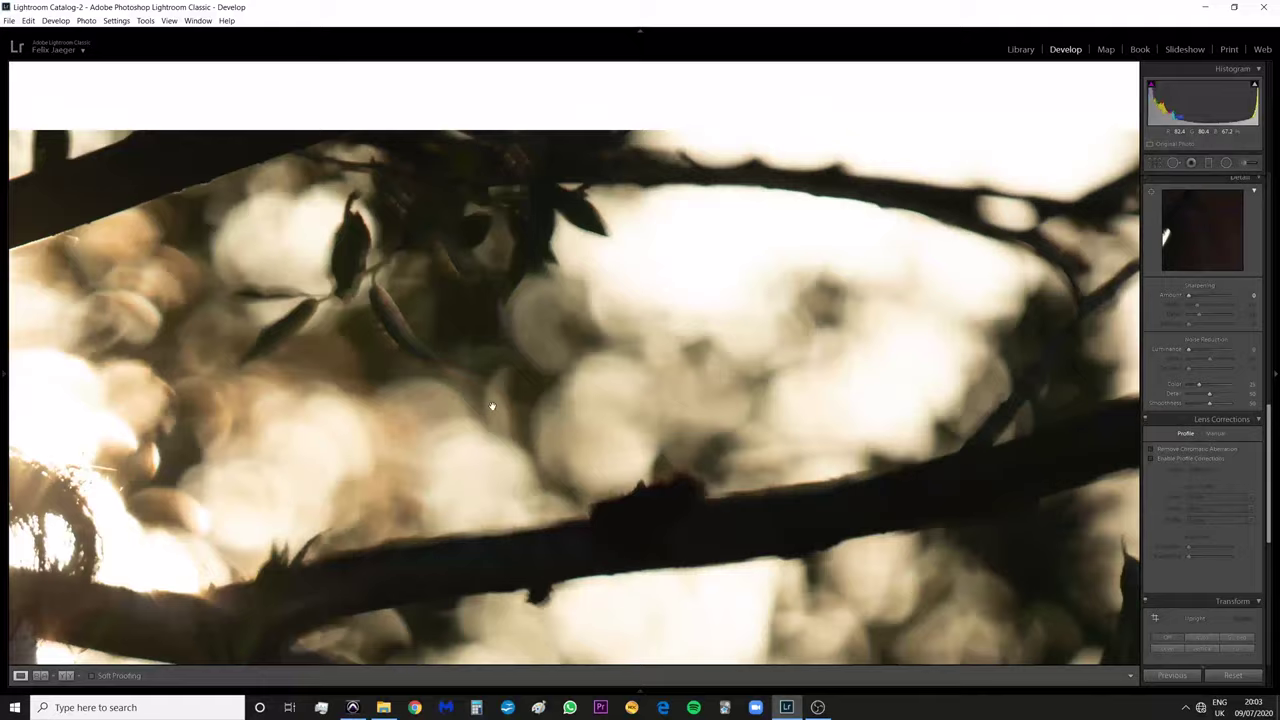
{"action": "key", "text": "Right"}
{"action": "key", "text": "Right"}
{"action": "key", "text": "Right"}
{"action": "key", "text": "Right"}
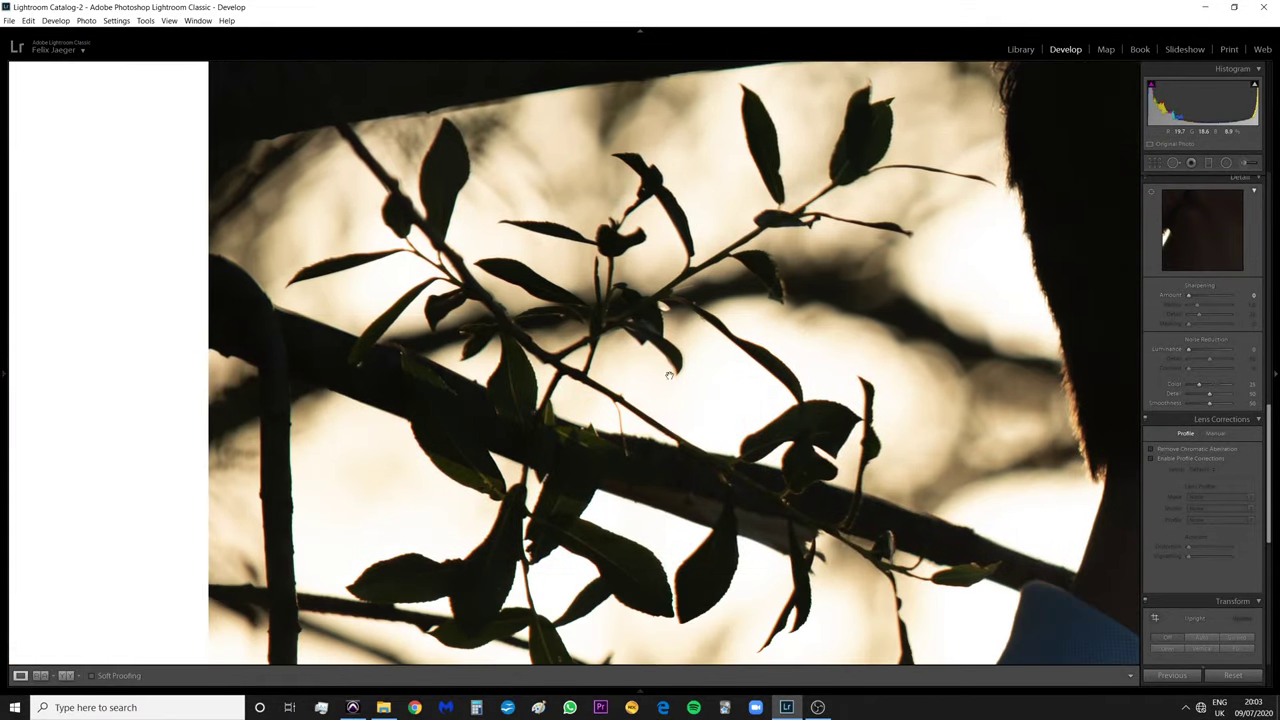
{"action": "key", "text": "Right"}
{"action": "key", "text": "Right"}
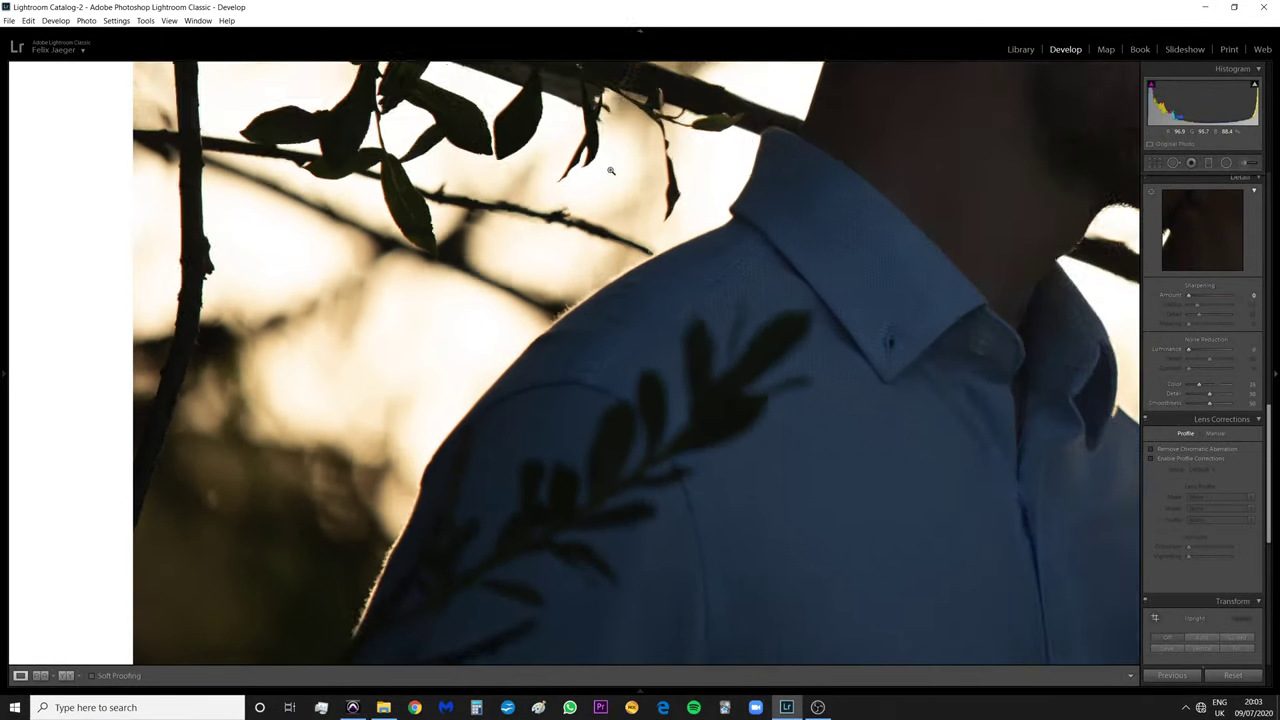
{"action": "left_click", "coordinate": [695, 177]}
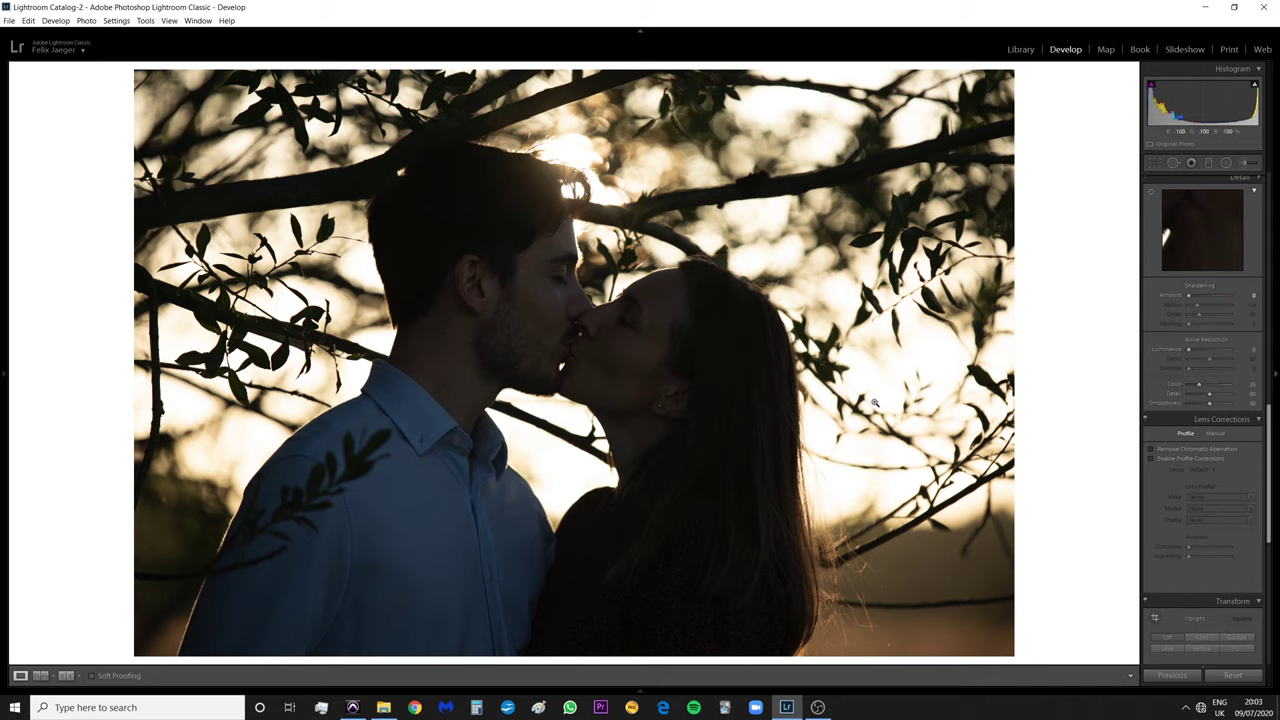
Turn on Remove Chromatic Aberration, comparing fringing on the man's hair zoomed in
{"action": "left_click", "coordinate": [1209, 448]}
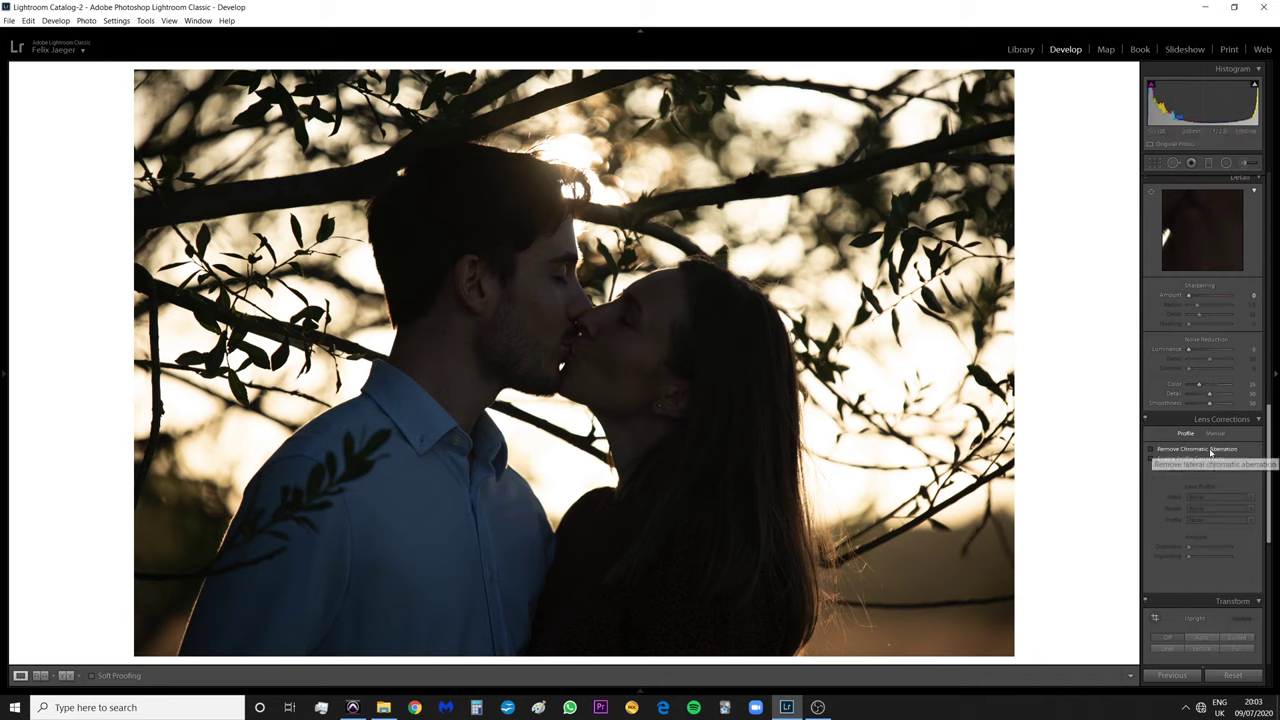
{"action": "left_click", "coordinate": [520, 148]}
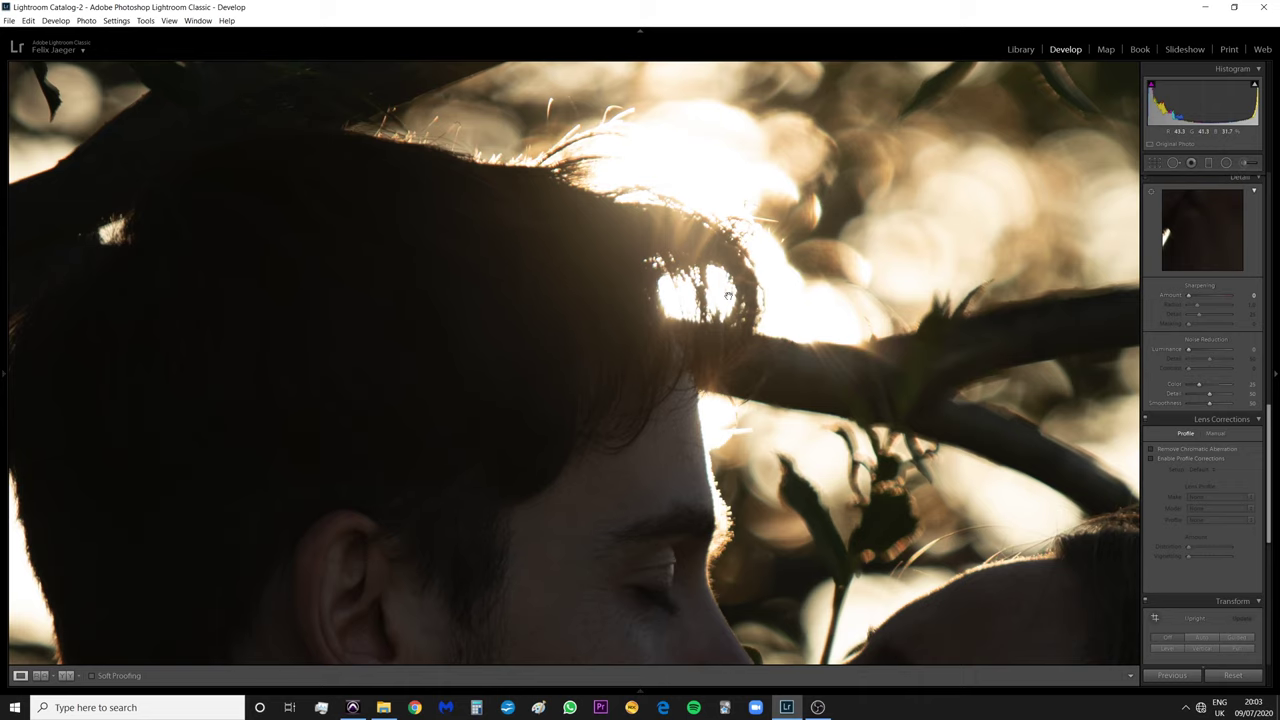
{"action": "left_click", "coordinate": [1176, 453]}
{"action": "left_click", "coordinate": [700, 327]}
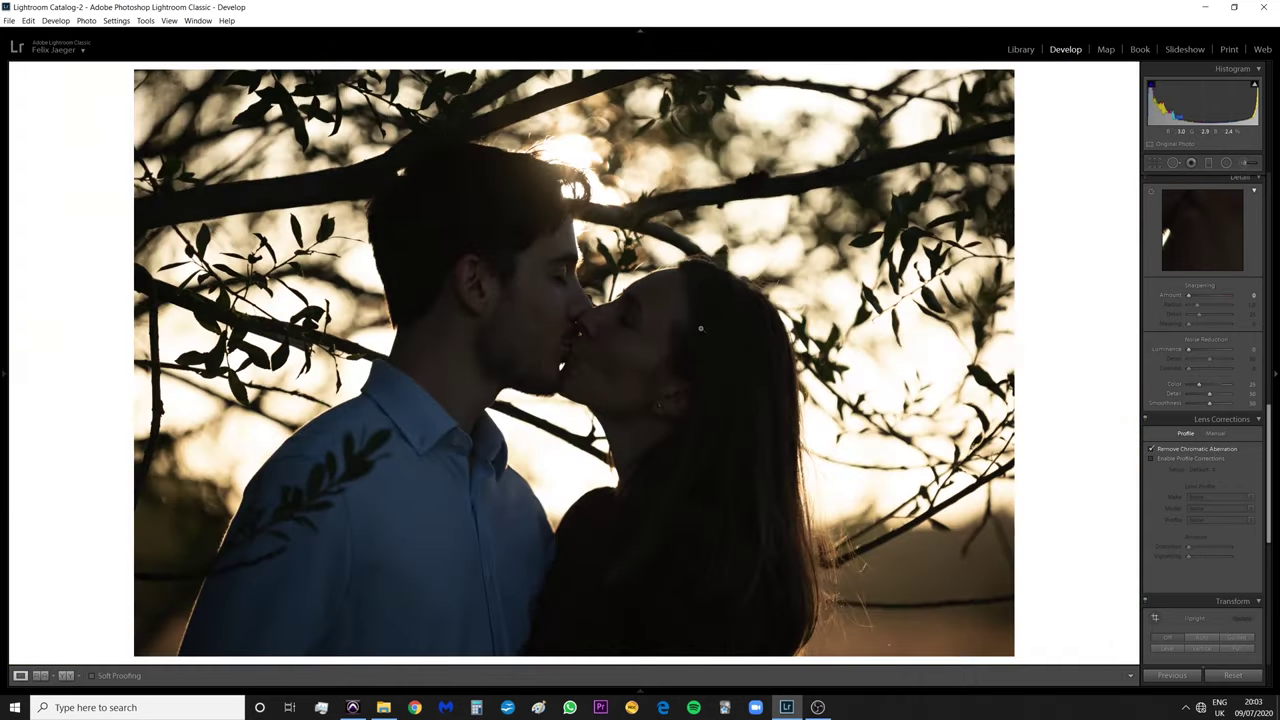
{"action": "left_click", "coordinate": [600, 172]}
{"action": "left_click", "coordinate": [600, 172]}
Enable Profile Corrections with Tamron as lens maker, toggling it to compare the vignetting
{"action": "left_click", "coordinate": [1190, 459]}
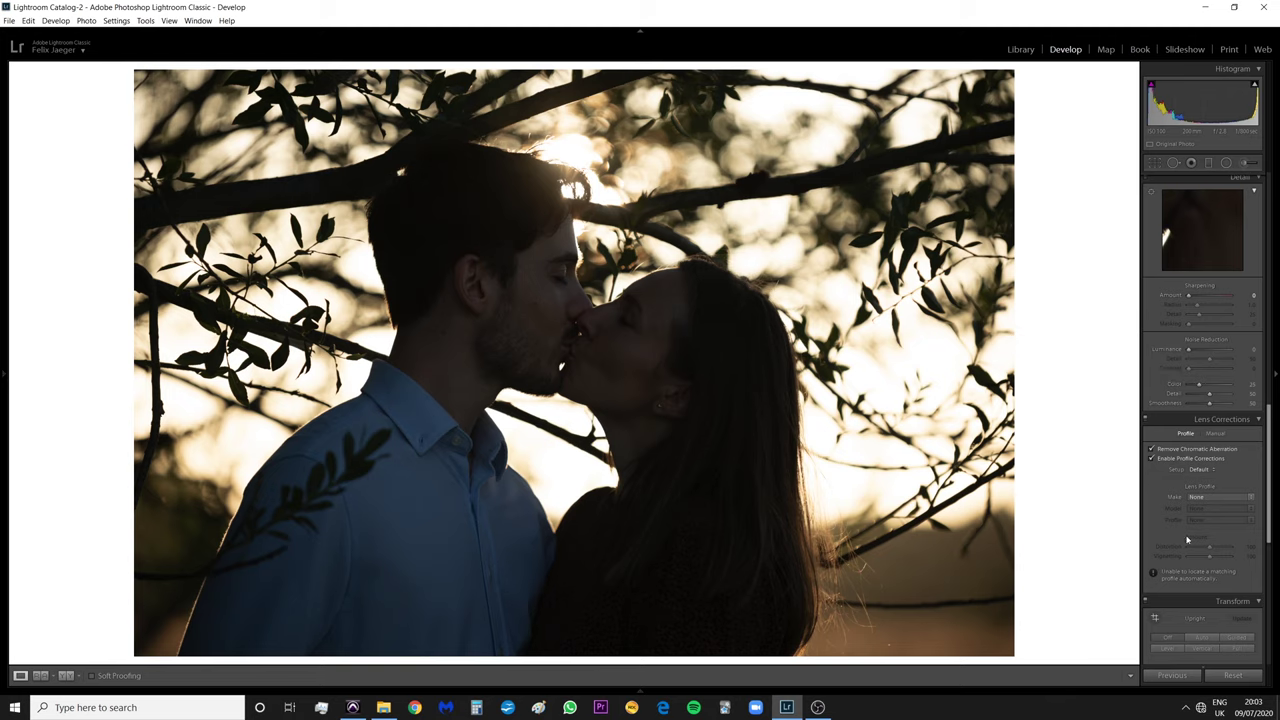
{"action": "left_click", "coordinate": [1215, 497]}
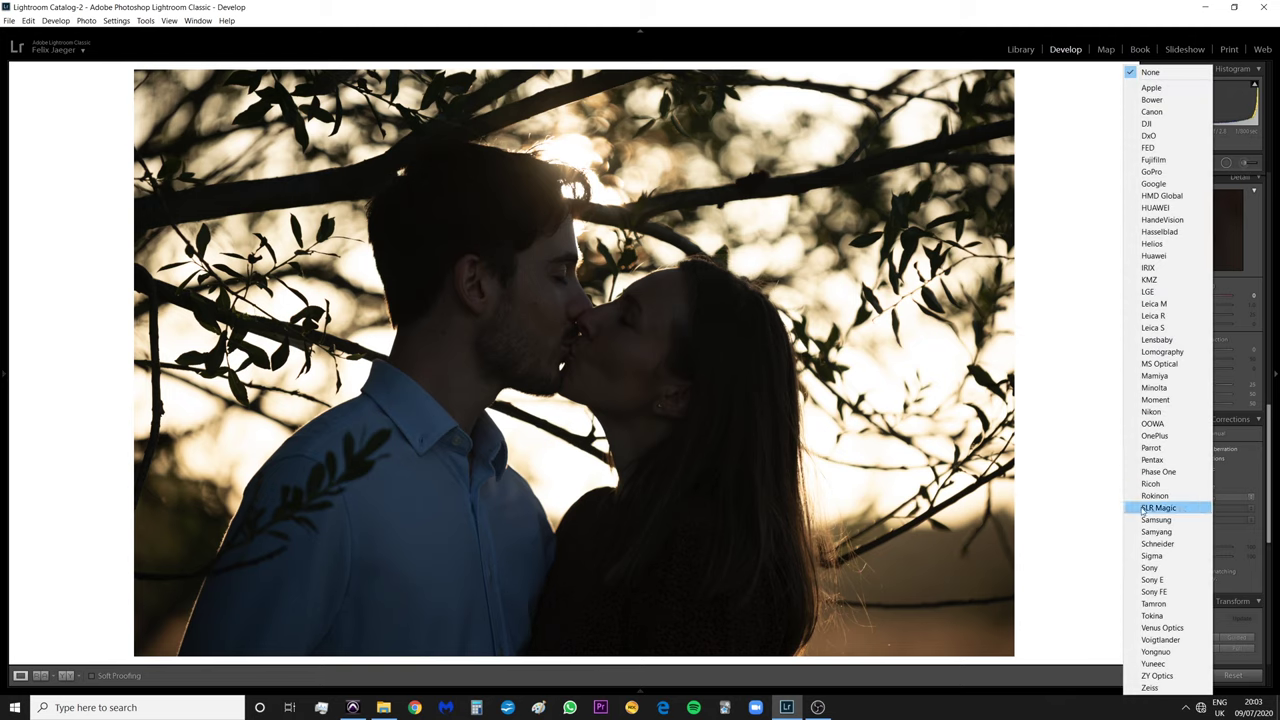
{"action": "left_click", "coordinate": [1262, 472]}
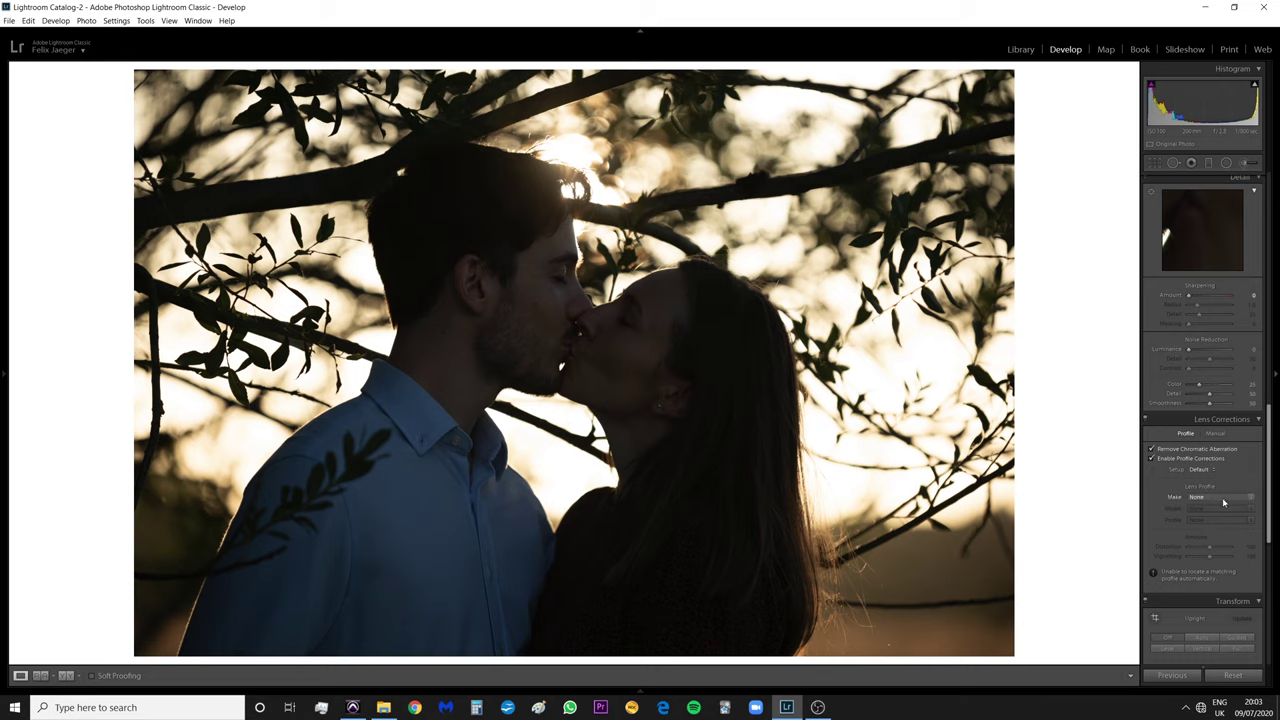
{"action": "left_click", "coordinate": [1223, 503]}
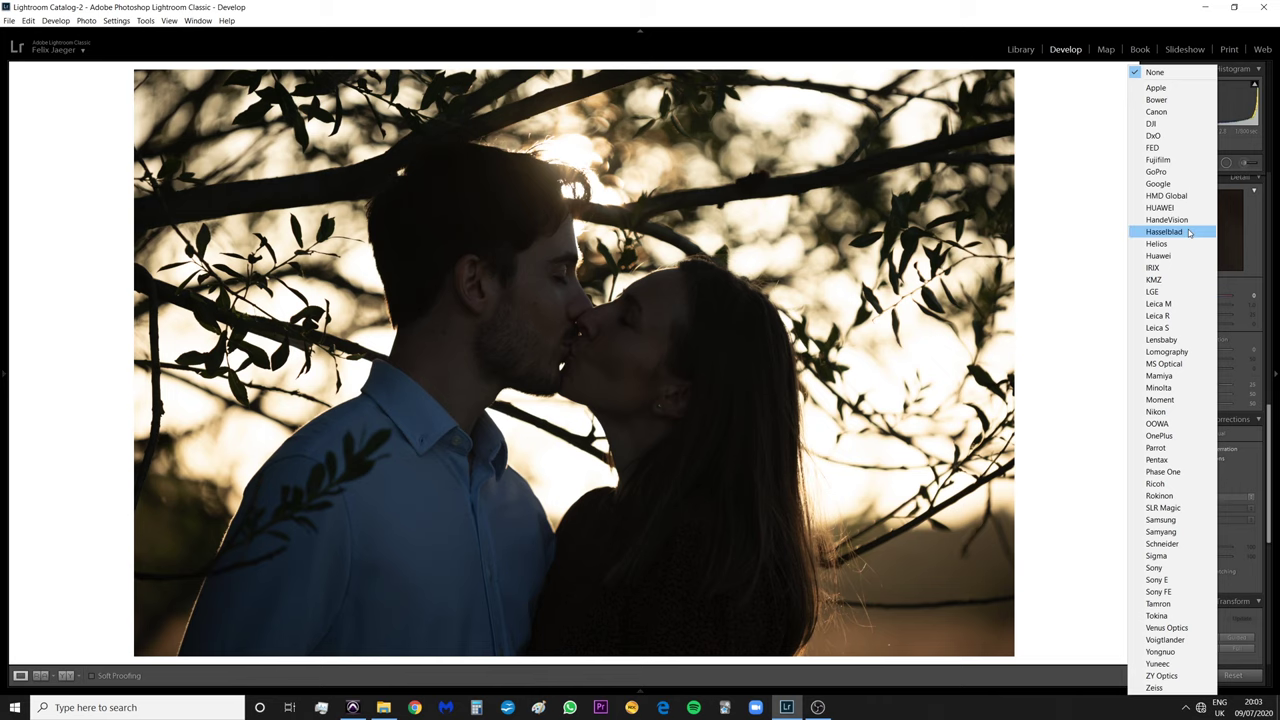
{"action": "left_click", "coordinate": [1194, 604]}
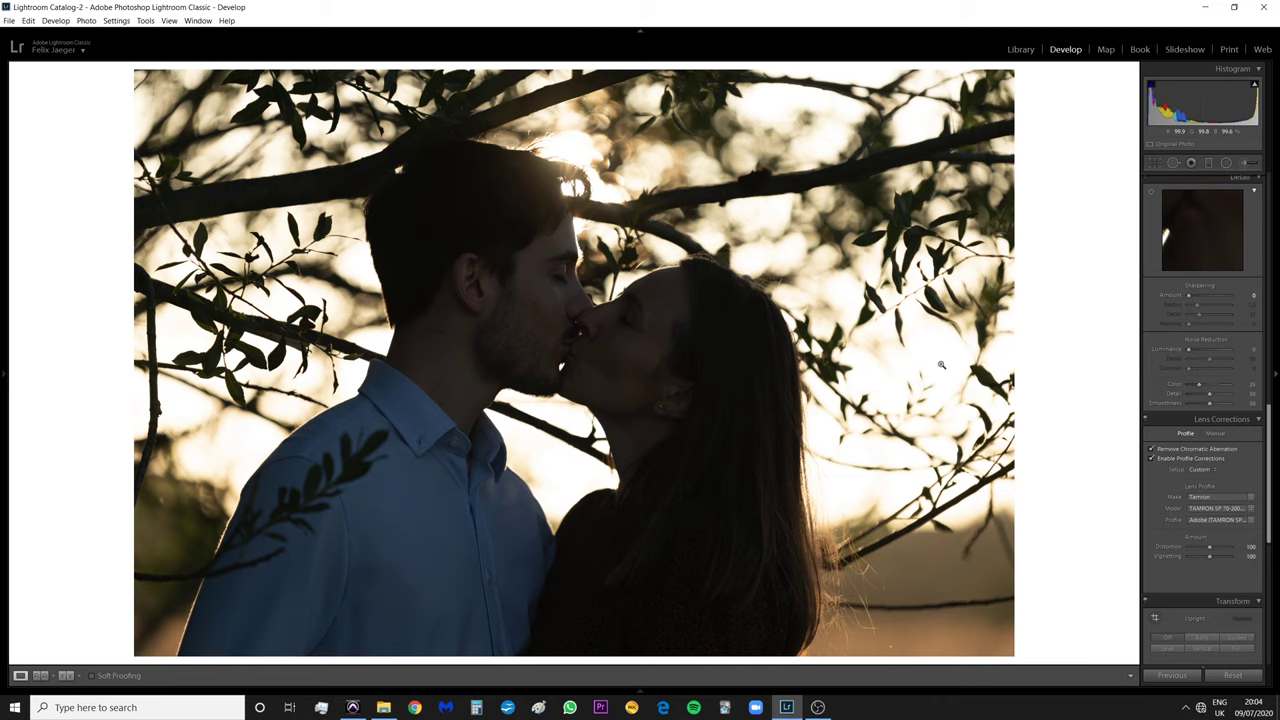
{"action": "left_click", "coordinate": [1209, 459]}
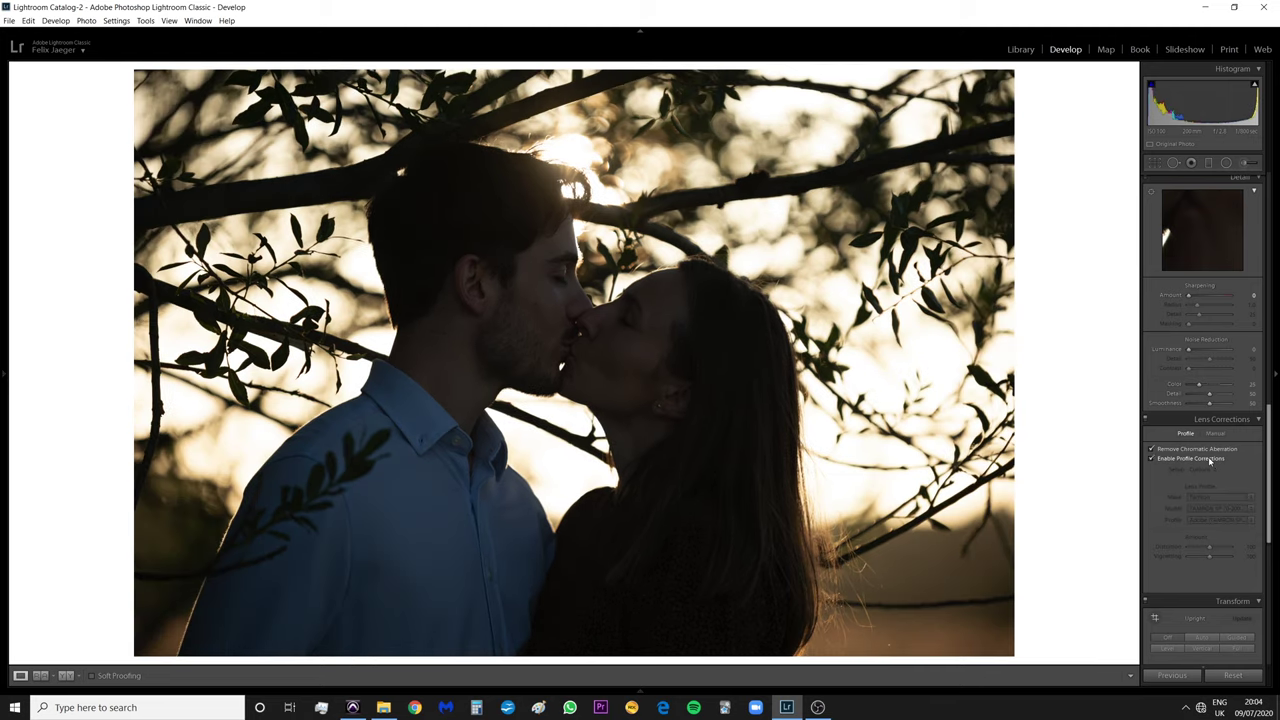
{"action": "left_click", "coordinate": [1209, 459]}
{"action": "left_click", "coordinate": [1209, 459]}
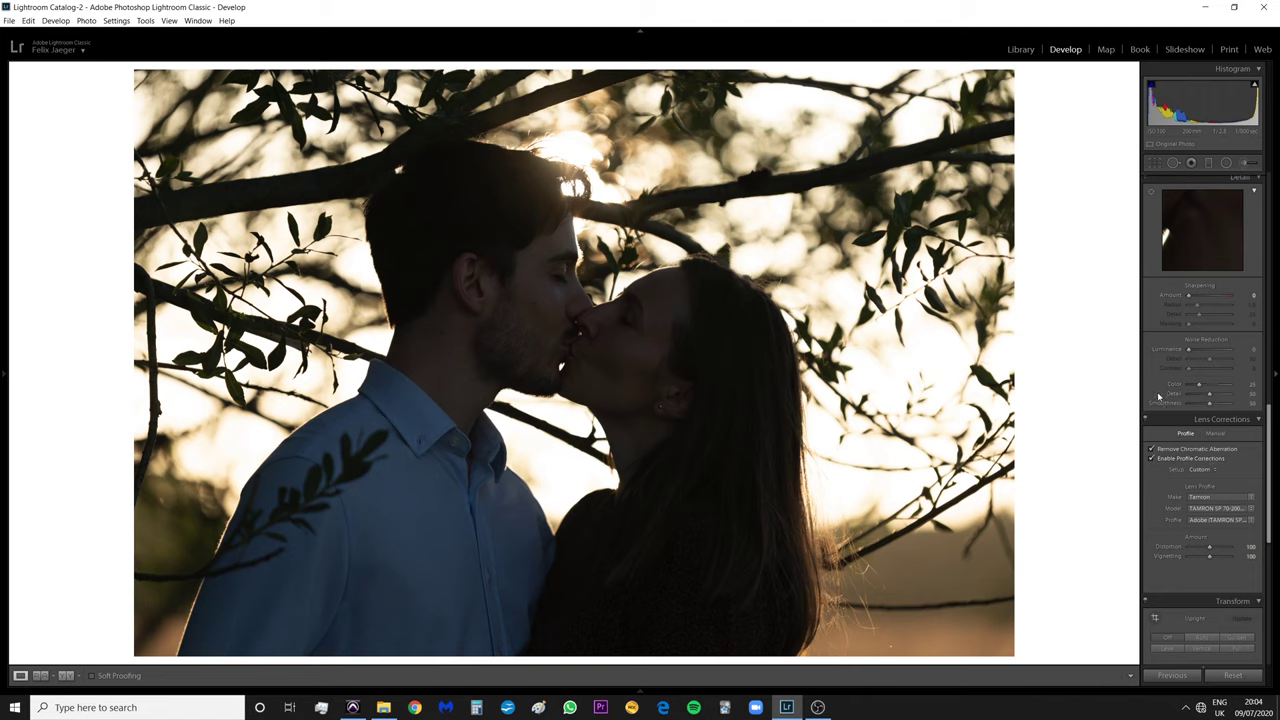
{"action": "scroll", "coordinate": [1155, 393], "scroll_direction": "up", "scroll_amount": 10}
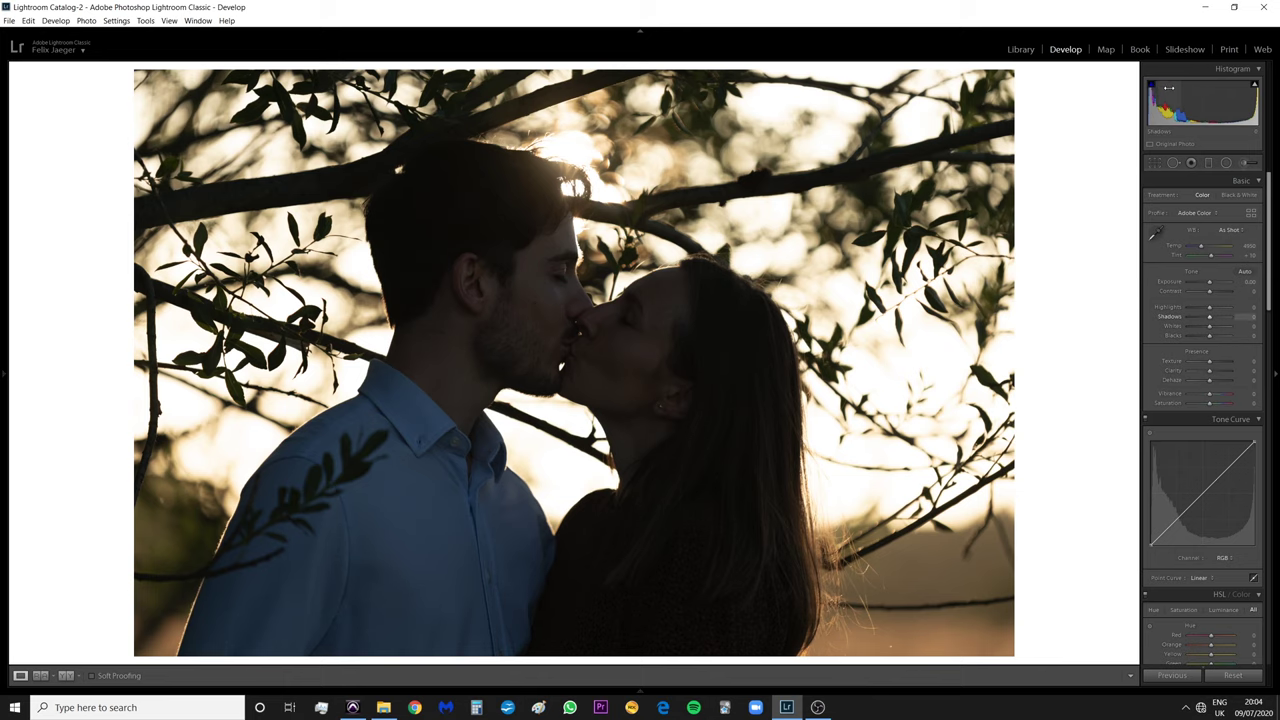
{"action": "left_click", "coordinate": [1255, 88]}
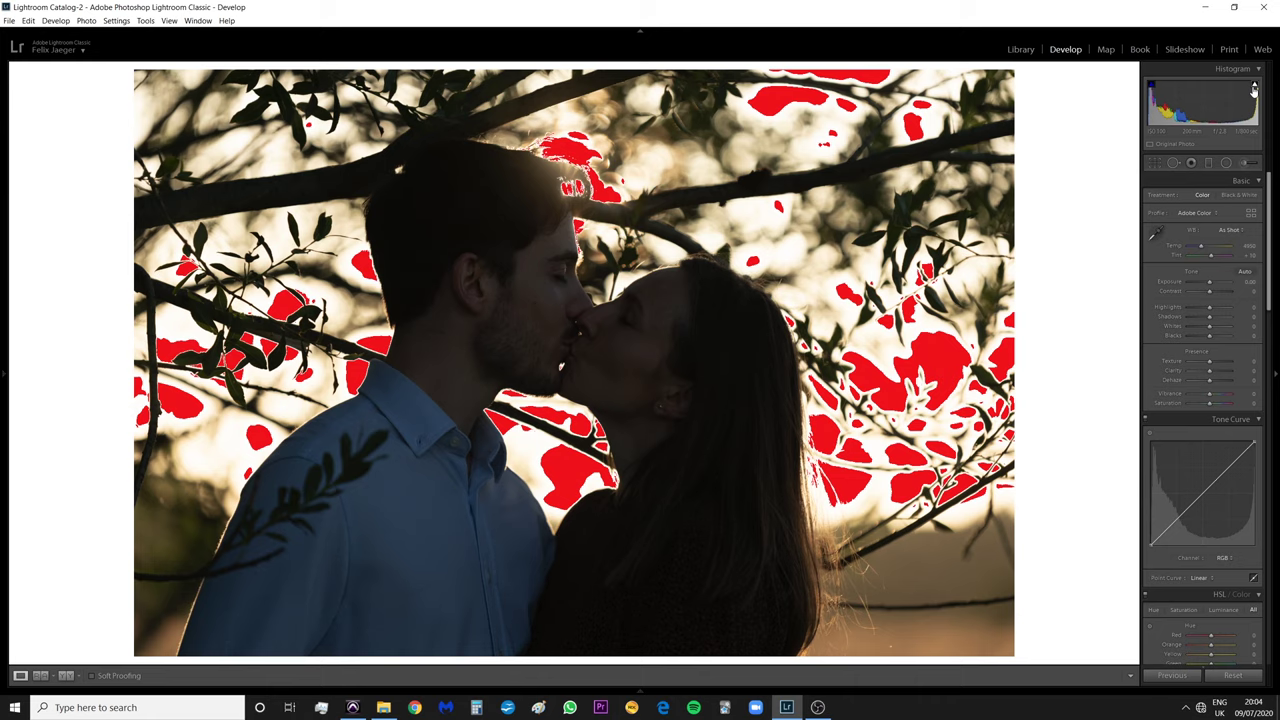
{"action": "left_click", "coordinate": [1255, 88]}
{"action": "mouse_move", "coordinate": [1203, 311]}
{"action": "left_mouse_down"}
{"action": "mouse_move", "coordinate": [1189, 310]}
{"action": "mouse_move", "coordinate": [1209, 287]}
{"action": "left_mouse_up"}
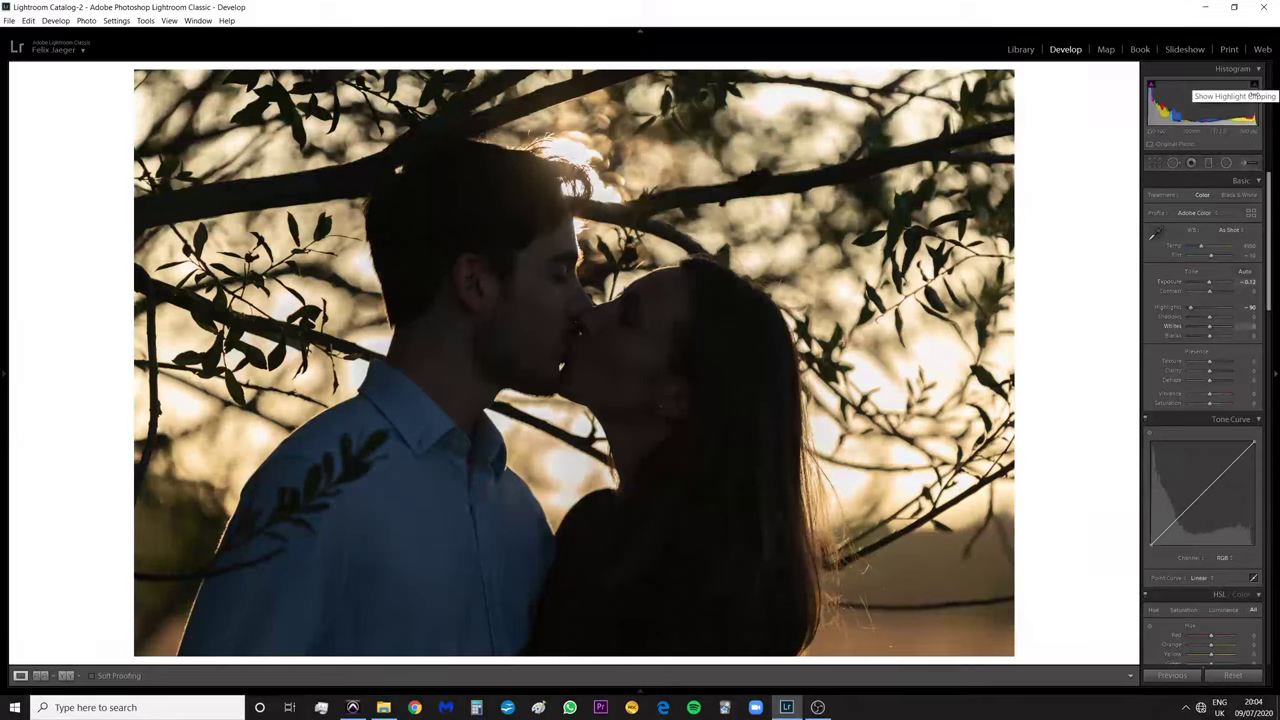
{"action": "double_click", "coordinate": [1168, 307]}
{"action": "double_click", "coordinate": [1209, 284]}
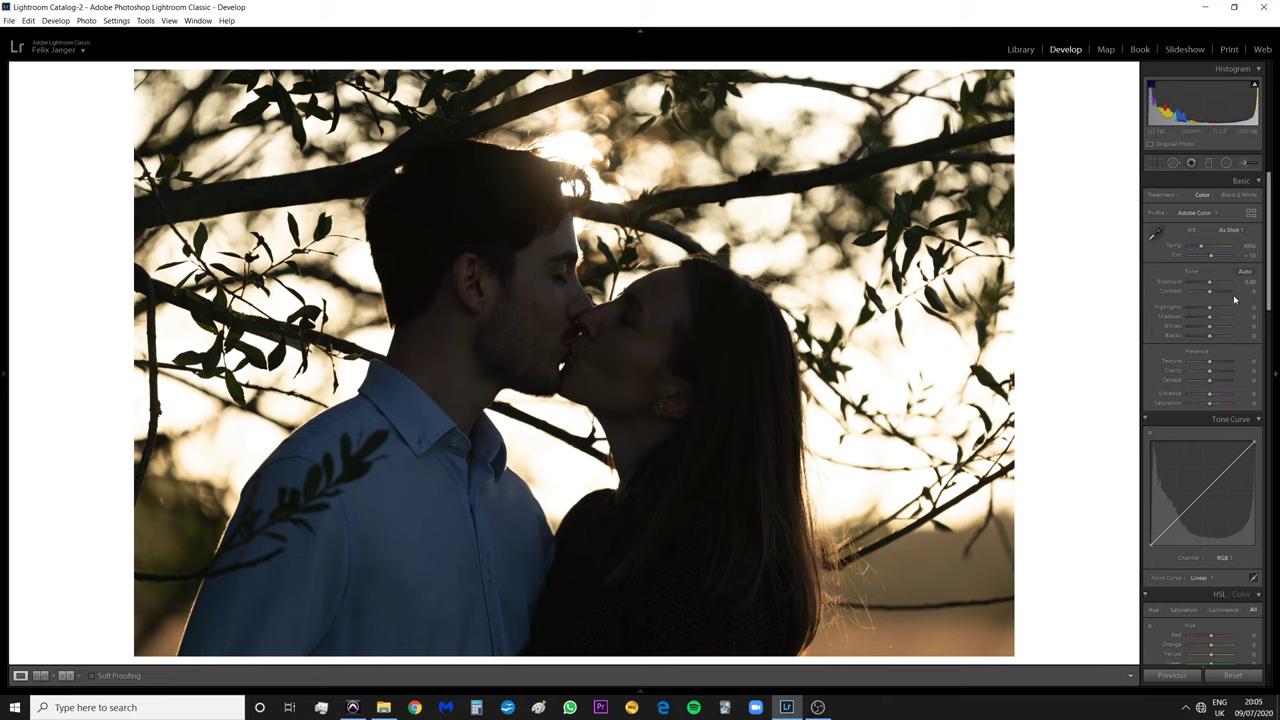
Raise Exposure in the Basic panel to +2.20 to brighten the backlit couple
{"action": "left_click_drag", "start_coordinate": [1210, 286], "coordinate": [1211, 287]}
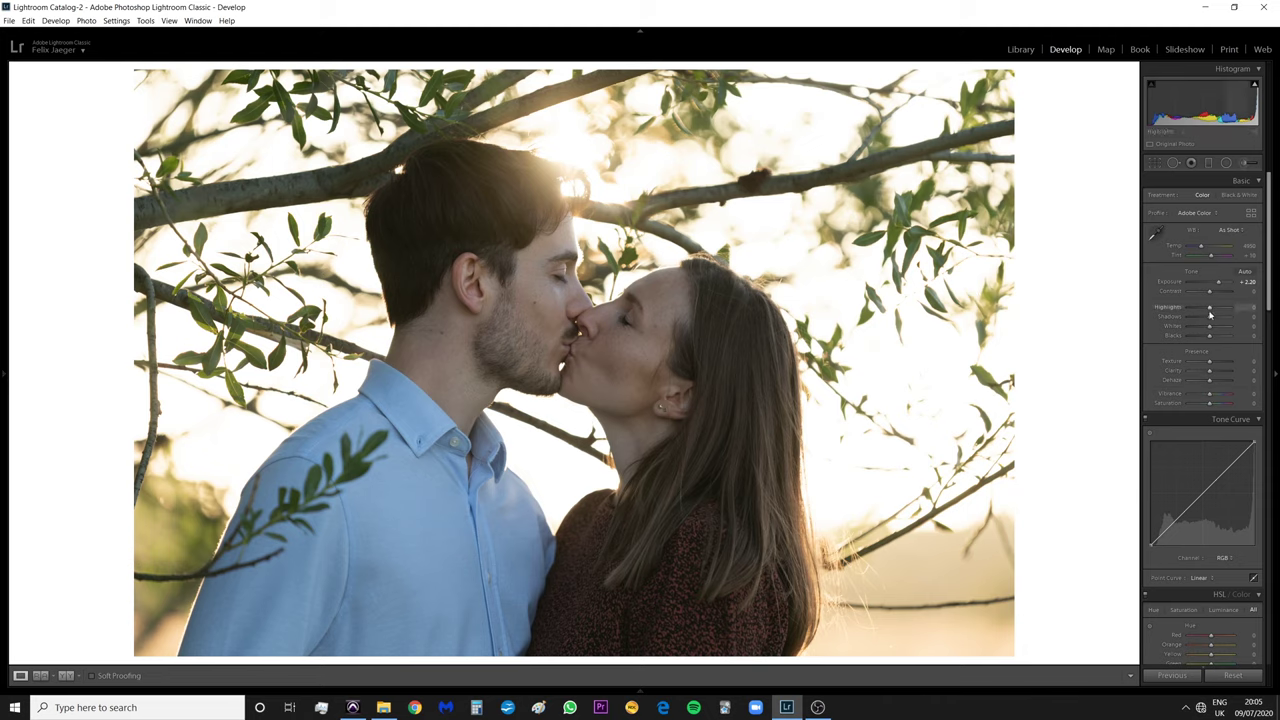
Paint a new brush adjustment over the man's shirt and set its Exposure to about 0.30
{"action": "left_click", "coordinate": [1245, 165]}
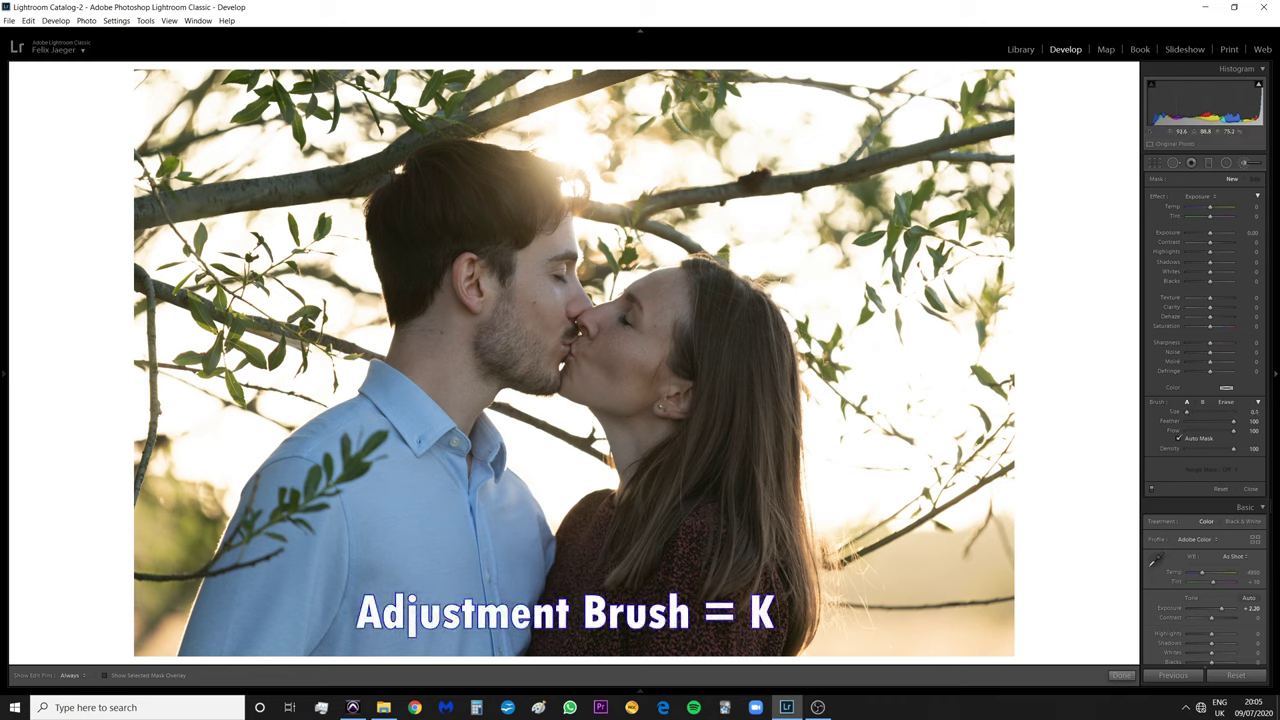
{"action": "left_click", "coordinate": [993, 648]}
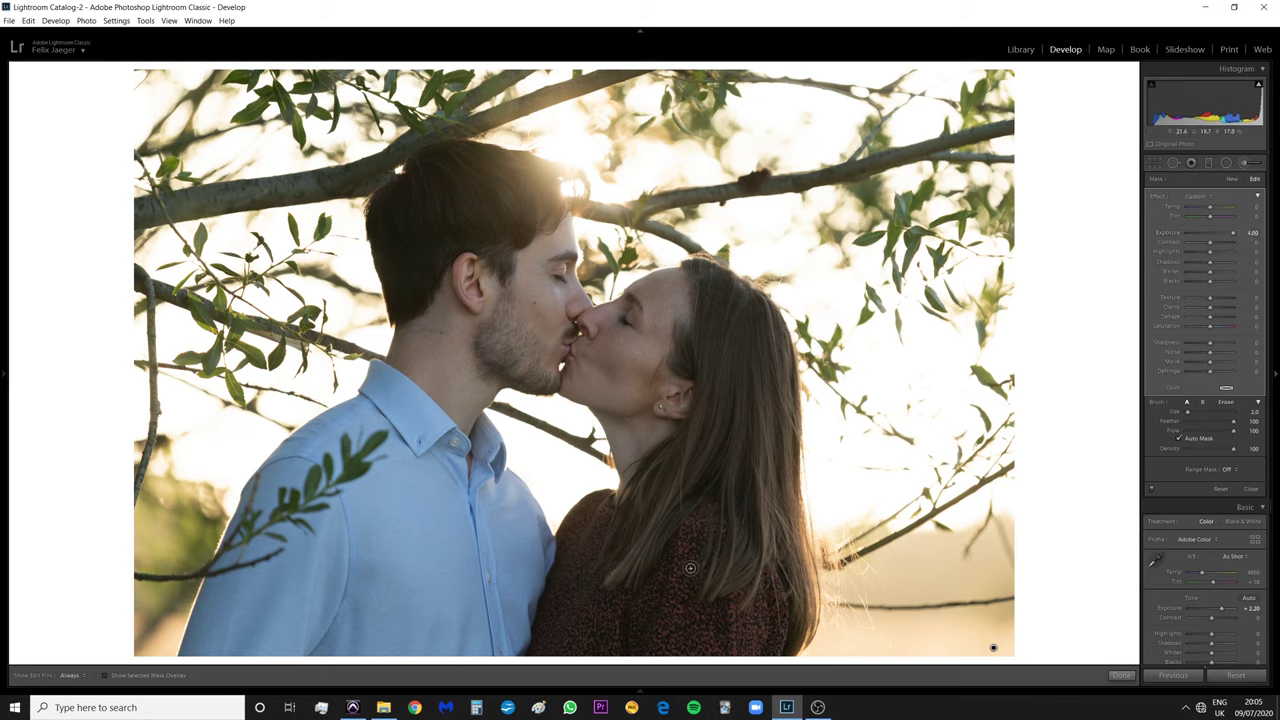
{"action": "mouse_move", "coordinate": [436, 582]}
{"action": "left_mouse_down"}
{"action": "mouse_move", "coordinate": [350, 629]}
{"action": "mouse_move", "coordinate": [445, 659]}
{"action": "mouse_move", "coordinate": [440, 572]}
{"action": "mouse_move", "coordinate": [460, 622]}
{"action": "mouse_move", "coordinate": [445, 524]}
{"action": "mouse_move", "coordinate": [270, 562]}
{"action": "mouse_move", "coordinate": [370, 626]}
{"action": "mouse_move", "coordinate": [460, 572]}
{"action": "mouse_move", "coordinate": [414, 462]}
{"action": "mouse_move", "coordinate": [517, 557]}
{"action": "mouse_move", "coordinate": [478, 618]}
{"action": "left_mouse_up"}
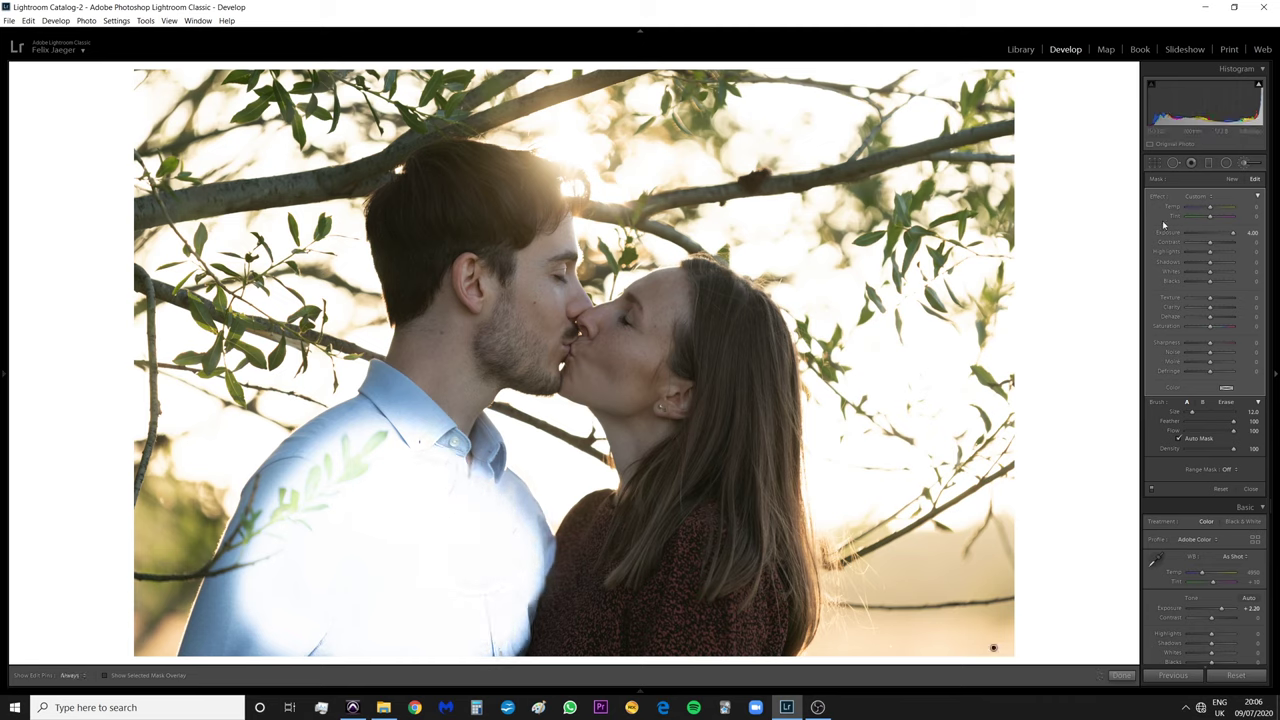
{"action": "double_click", "coordinate": [1233, 233]}
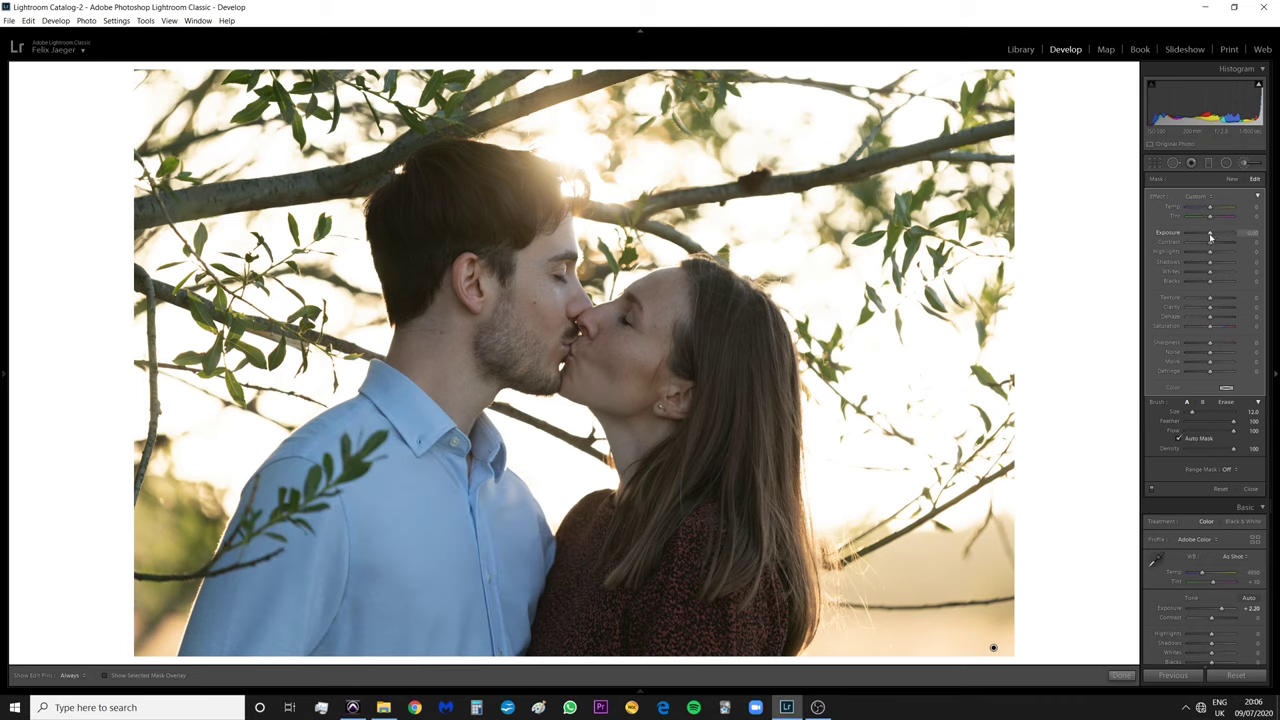
{"action": "left_click_drag", "start_coordinate": [1210, 236], "coordinate": [1211, 236]}
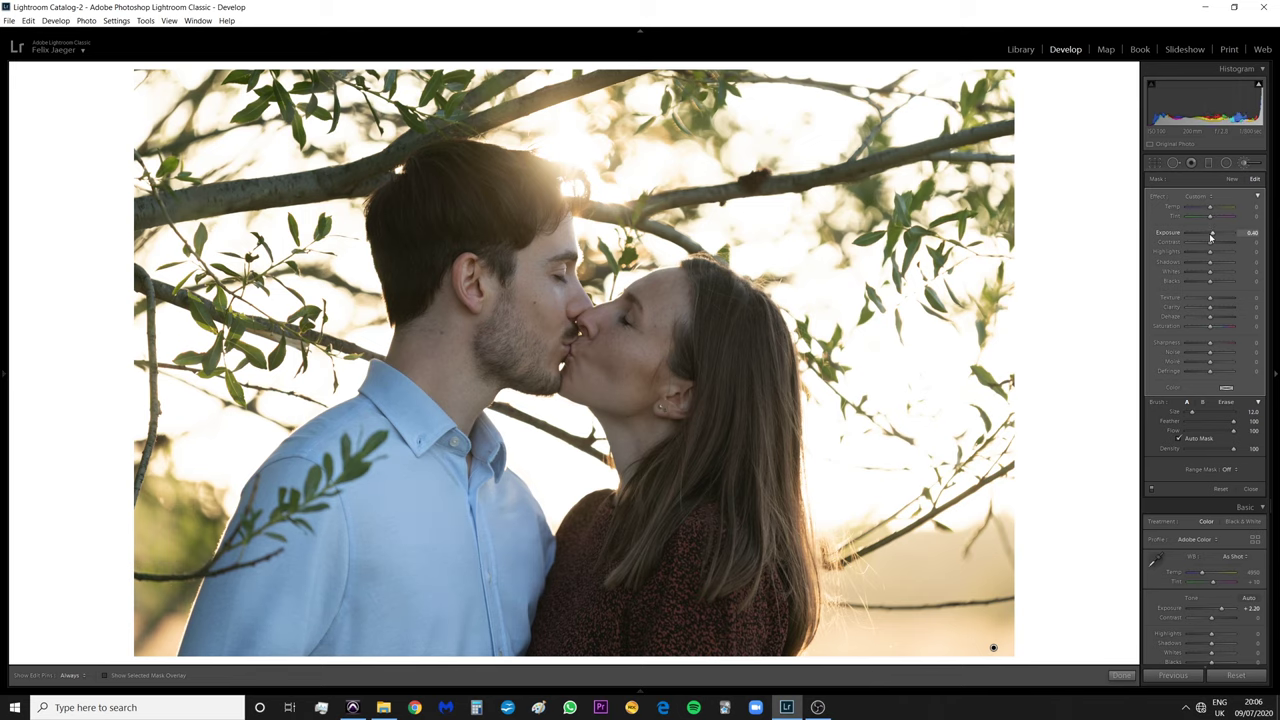
Toggle the brush adjustment on and off repeatedly for a before/after comparison, leaving it on
{"action": "left_click", "coordinate": [1152, 490]}
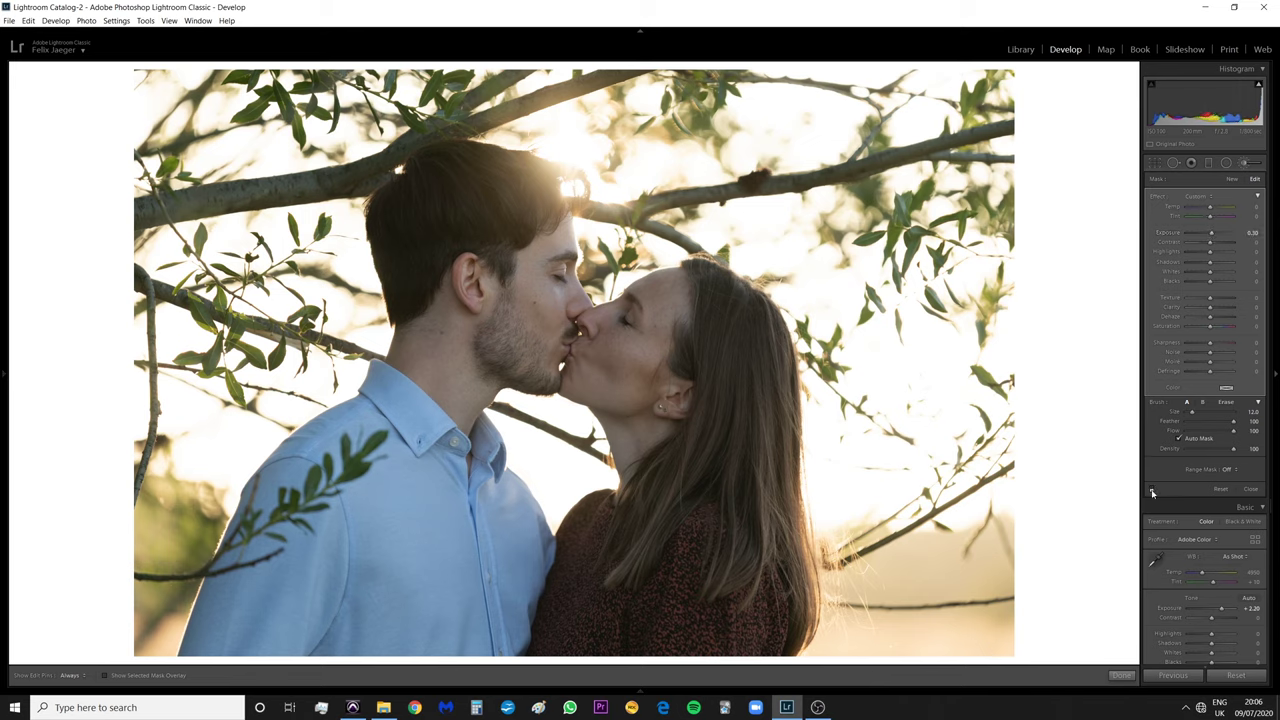
{"action": "left_click", "coordinate": [1152, 490]}
{"action": "left_click", "coordinate": [1152, 490]}
{"action": "left_click", "coordinate": [1152, 490]}
{"action": "left_click", "coordinate": [1152, 490]}
{"action": "left_click", "coordinate": [1152, 490]}
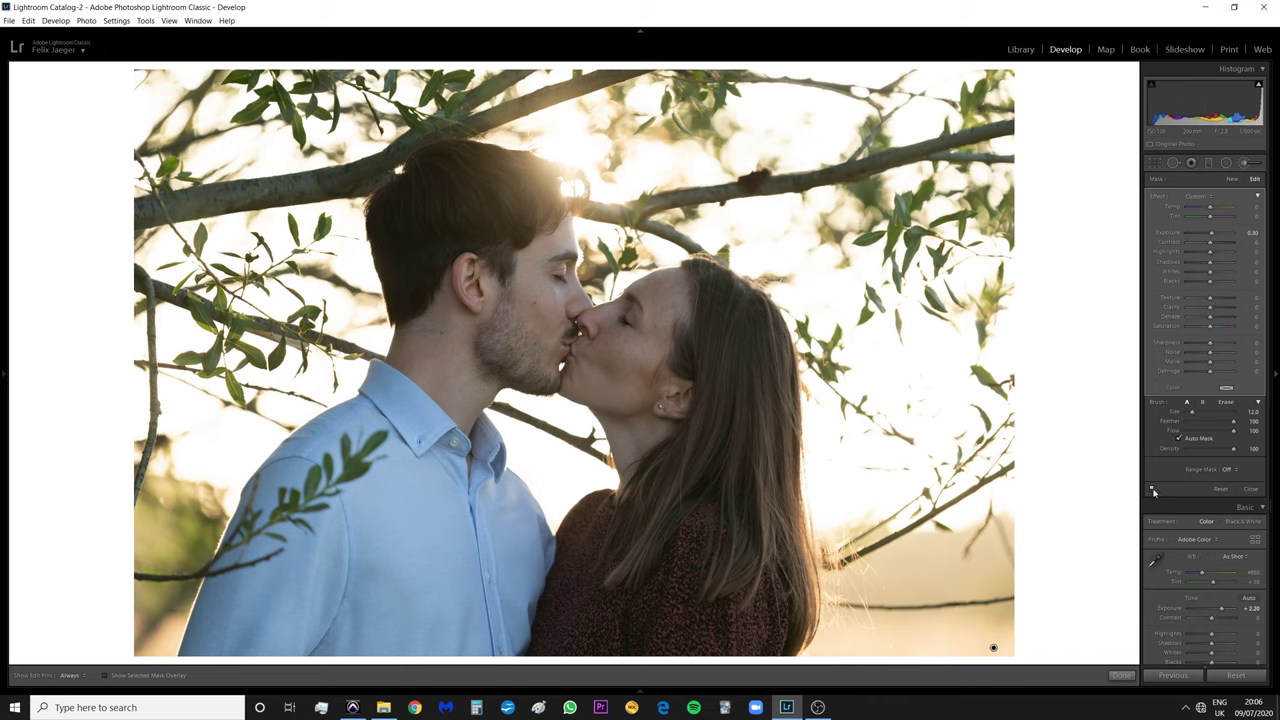
{"action": "left_click", "coordinate": [1152, 490]}
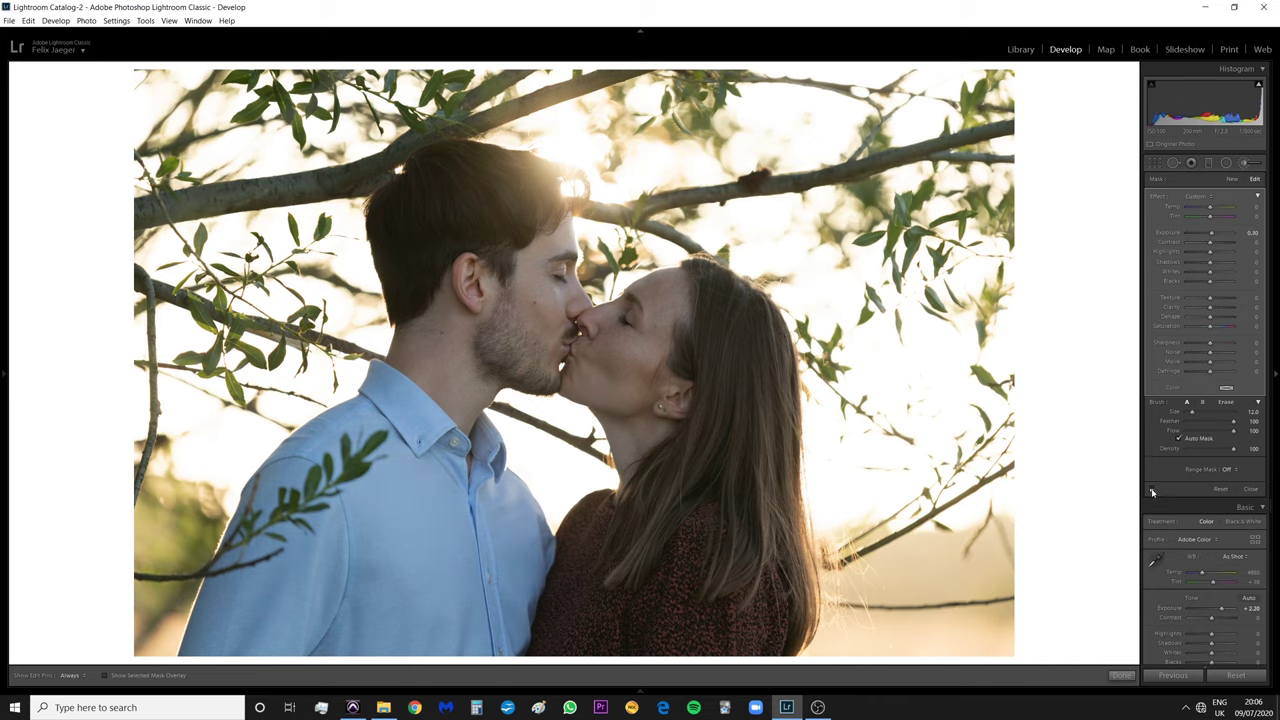
{"action": "left_click", "coordinate": [1152, 490]}
{"action": "left_click", "coordinate": [1152, 490]}
{"action": "left_click", "coordinate": [1152, 490]}
{"action": "left_click", "coordinate": [1152, 490]}
{"action": "left_click", "coordinate": [1152, 490]}
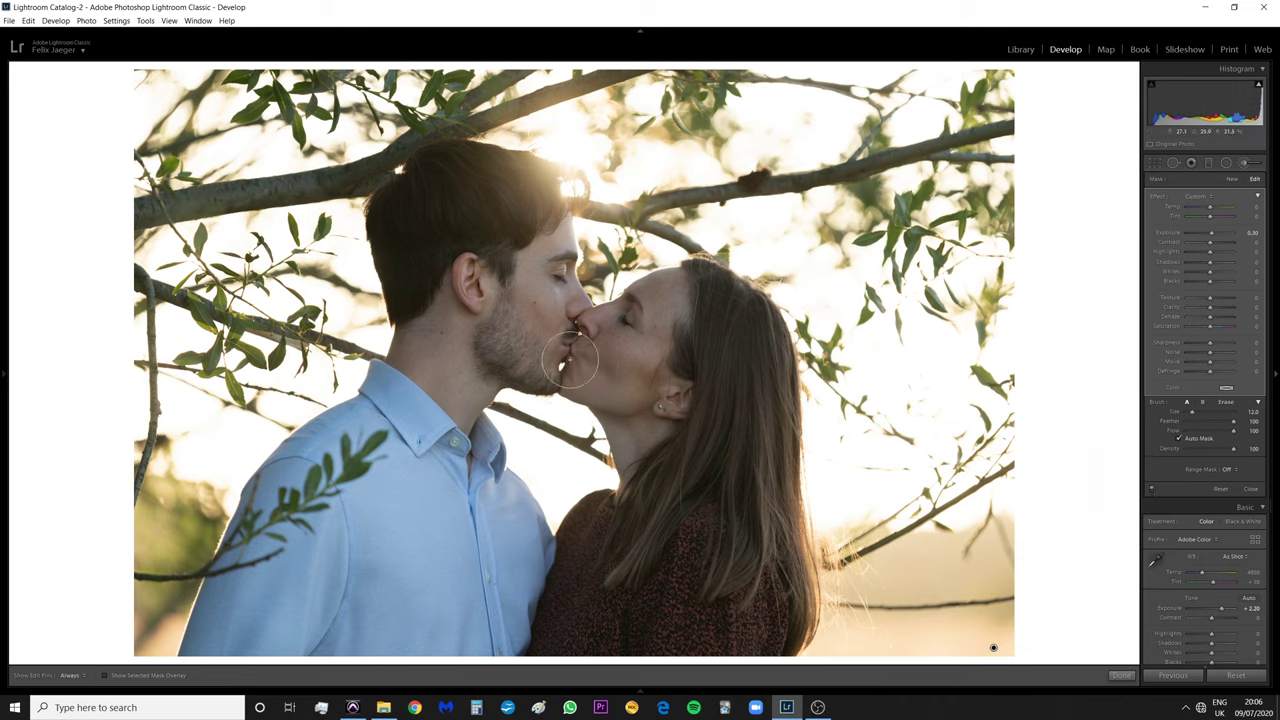
Show the red mask overlay and paint the brush over the man's hair, head and shirt
{"action": "key", "text": "o"}
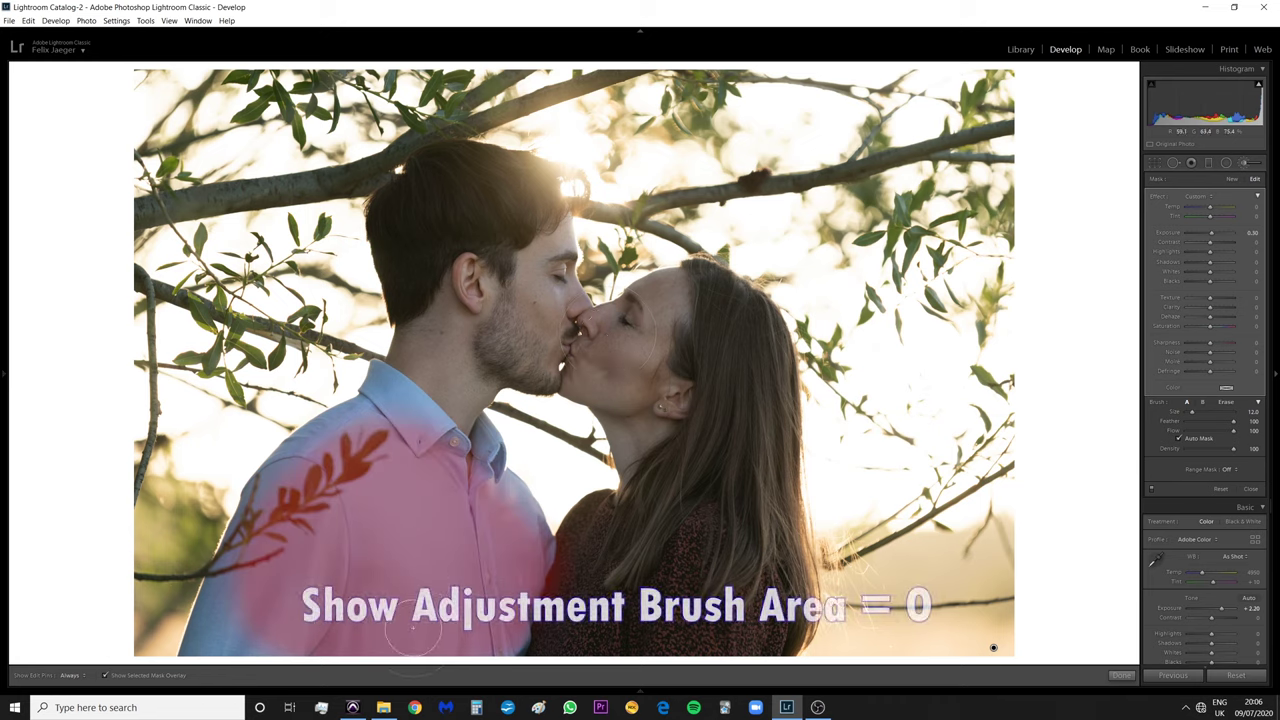
{"action": "key", "text": "h"}
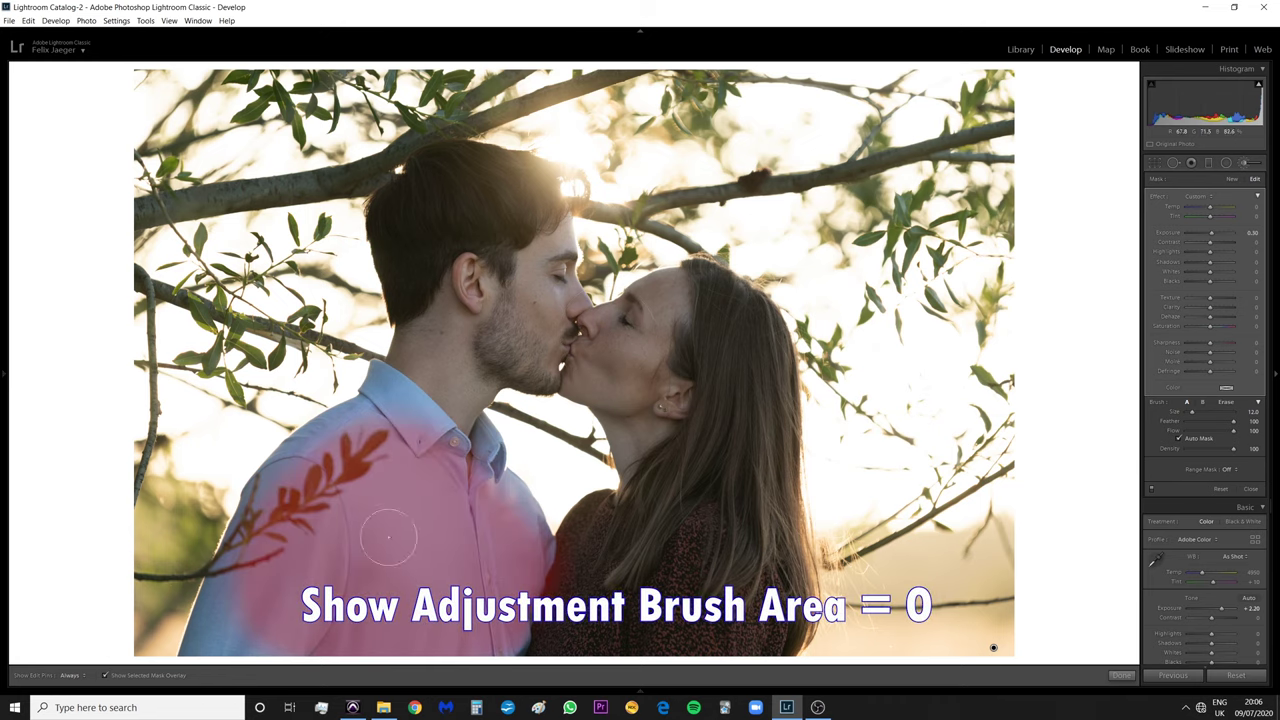
{"action": "left_click", "coordinate": [480, 240]}
{"action": "mouse_move", "coordinate": [436, 372]}
{"action": "left_mouse_down"}
{"action": "mouse_move", "coordinate": [470, 227]}
{"action": "mouse_move", "coordinate": [531, 336]}
{"action": "mouse_move", "coordinate": [524, 201]}
{"action": "mouse_move", "coordinate": [482, 193]}
{"action": "mouse_move", "coordinate": [430, 216]}
{"action": "mouse_move", "coordinate": [445, 349]}
{"action": "mouse_move", "coordinate": [458, 256]}
{"action": "left_mouse_up"}
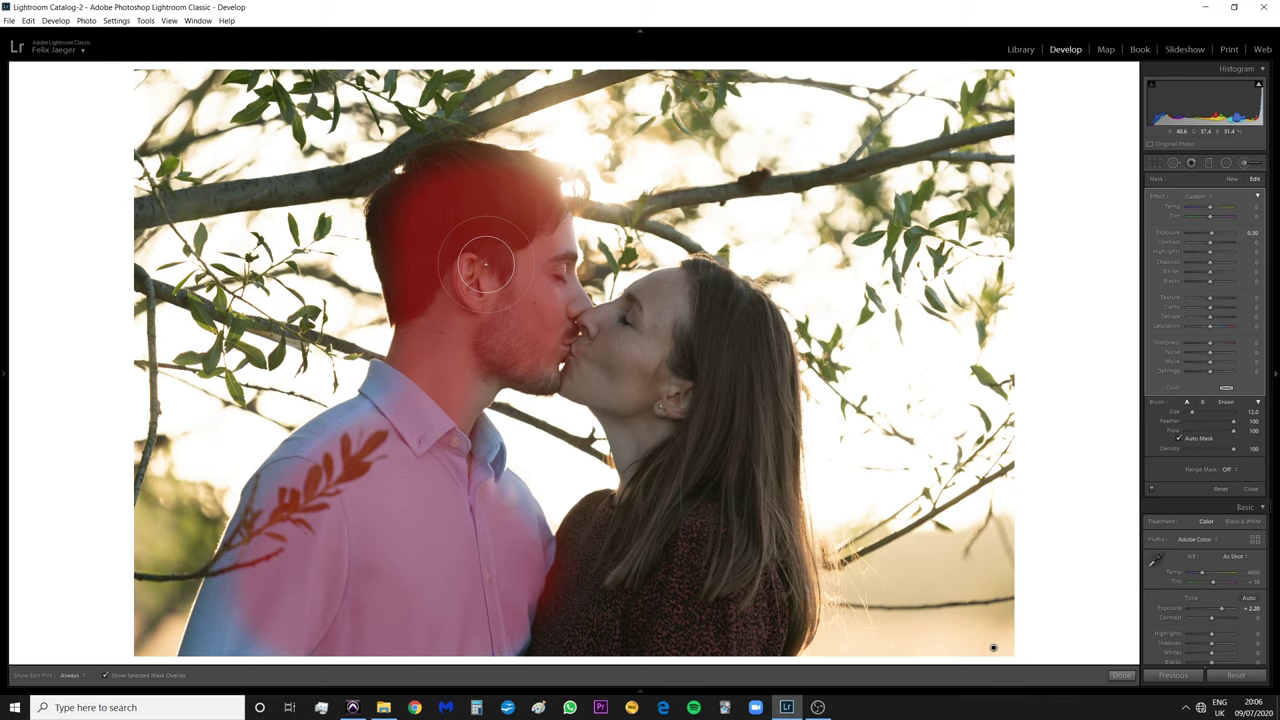
{"action": "scroll", "coordinate": [425, 185], "scroll_direction": "down", "scroll_amount": 4}
{"action": "key", "text": "h"}
{"action": "mouse_move", "coordinate": [419, 201]}
{"action": "left_mouse_down"}
{"action": "mouse_move", "coordinate": [397, 194]}
{"action": "mouse_move", "coordinate": [386, 209]}
{"action": "mouse_move", "coordinate": [398, 305]}
{"action": "mouse_move", "coordinate": [397, 210]}
{"action": "mouse_move", "coordinate": [429, 160]}
{"action": "mouse_move", "coordinate": [522, 169]}
{"action": "mouse_move", "coordinate": [560, 203]}
{"action": "left_mouse_up"}
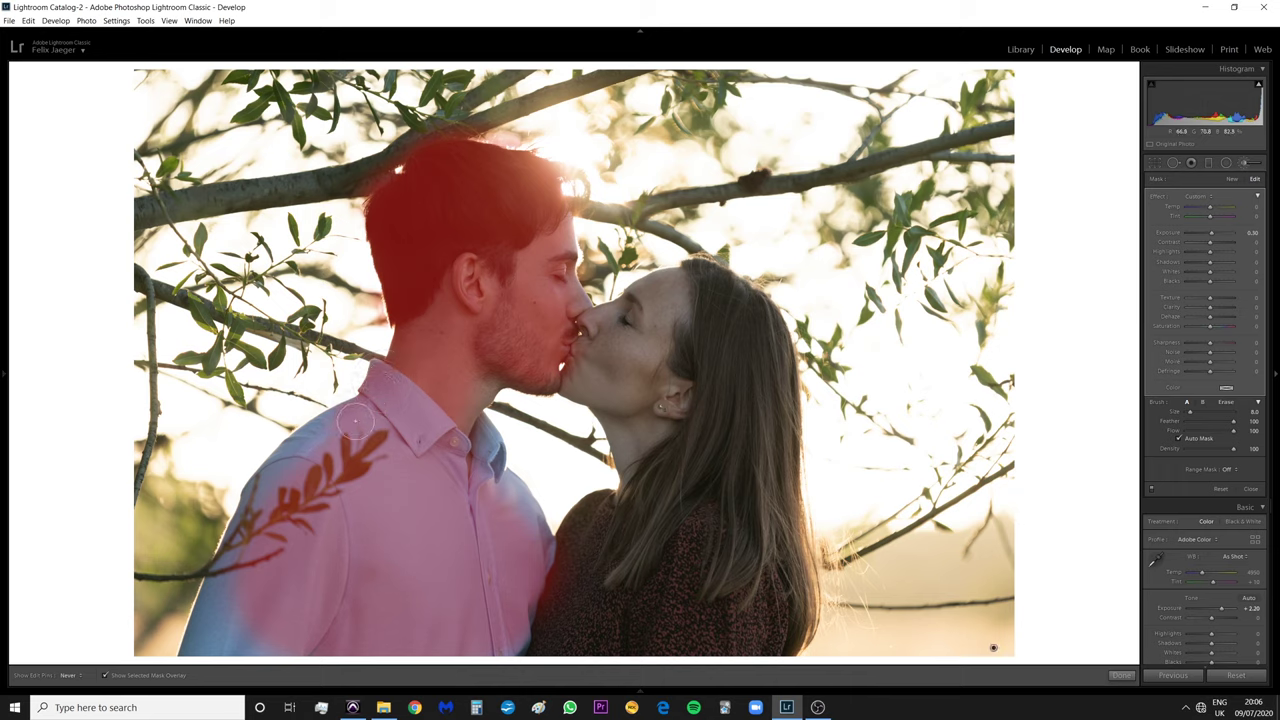
{"action": "mouse_move", "coordinate": [268, 516]}
{"action": "left_mouse_down"}
{"action": "mouse_move", "coordinate": [200, 635]}
{"action": "mouse_move", "coordinate": [213, 658]}
{"action": "mouse_move", "coordinate": [322, 632]}
{"action": "mouse_move", "coordinate": [218, 638]}
{"action": "mouse_move", "coordinate": [297, 633]}
{"action": "mouse_move", "coordinate": [743, 633]}
{"action": "mouse_move", "coordinate": [741, 586]}
{"action": "mouse_move", "coordinate": [577, 589]}
{"action": "mouse_move", "coordinate": [593, 518]}
{"action": "mouse_move", "coordinate": [538, 583]}
{"action": "mouse_move", "coordinate": [625, 614]}
{"action": "mouse_move", "coordinate": [679, 587]}
{"action": "mouse_move", "coordinate": [639, 641]}
{"action": "mouse_move", "coordinate": [740, 634]}
{"action": "mouse_move", "coordinate": [772, 588]}
{"action": "mouse_move", "coordinate": [766, 669]}
{"action": "mouse_move", "coordinate": [790, 608]}
{"action": "mouse_move", "coordinate": [766, 555]}
{"action": "mouse_move", "coordinate": [618, 569]}
{"action": "mouse_move", "coordinate": [666, 485]}
{"action": "mouse_move", "coordinate": [661, 497]}
{"action": "mouse_move", "coordinate": [704, 444]}
{"action": "mouse_move", "coordinate": [733, 440]}
{"action": "mouse_move", "coordinate": [727, 520]}
{"action": "mouse_move", "coordinate": [761, 491]}
{"action": "mouse_move", "coordinate": [784, 587]}
{"action": "mouse_move", "coordinate": [753, 384]}
{"action": "mouse_move", "coordinate": [711, 320]}
{"action": "mouse_move", "coordinate": [629, 462]}
{"action": "mouse_move", "coordinate": [633, 527]}
{"action": "mouse_move", "coordinate": [638, 364]}
{"action": "mouse_move", "coordinate": [597, 365]}
{"action": "mouse_move", "coordinate": [558, 319]}
{"action": "mouse_move", "coordinate": [682, 311]}
{"action": "mouse_move", "coordinate": [633, 318]}
{"action": "mouse_move", "coordinate": [686, 277]}
{"action": "left_mouse_up"}
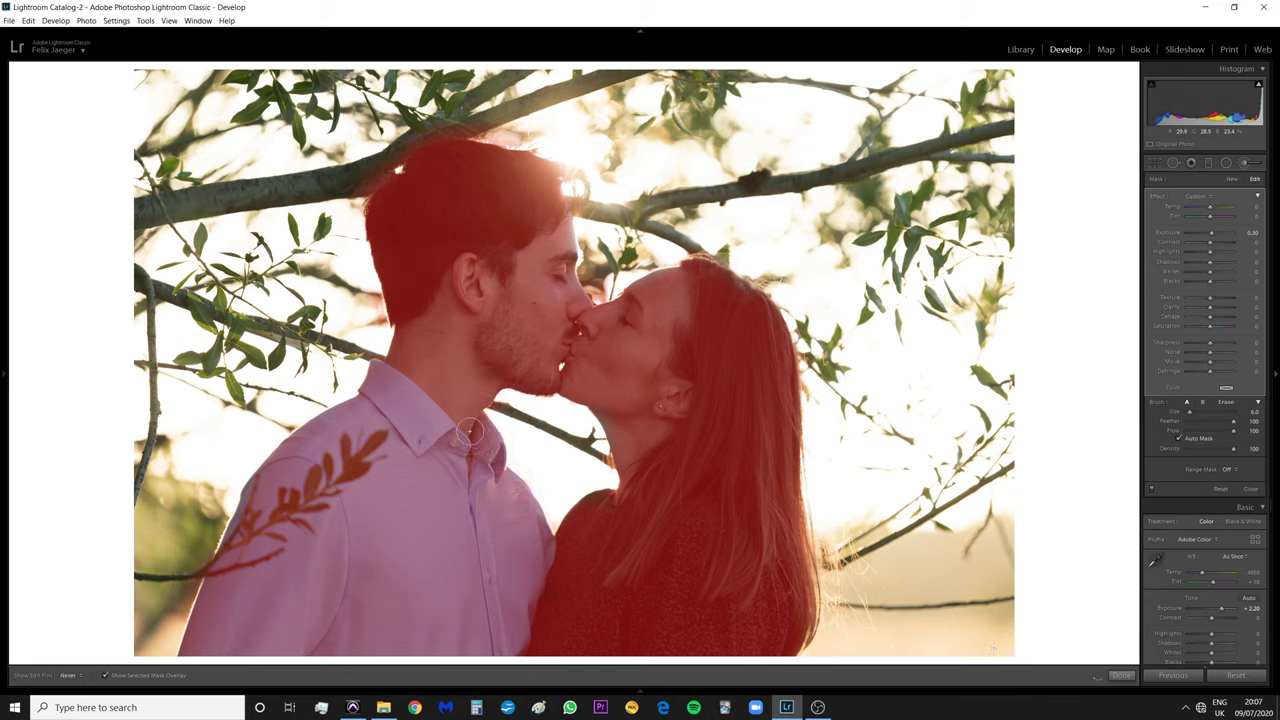
Zoom in on the man's shoulder and the woman's face to check the mask edges
{"action": "key", "text": "z"}
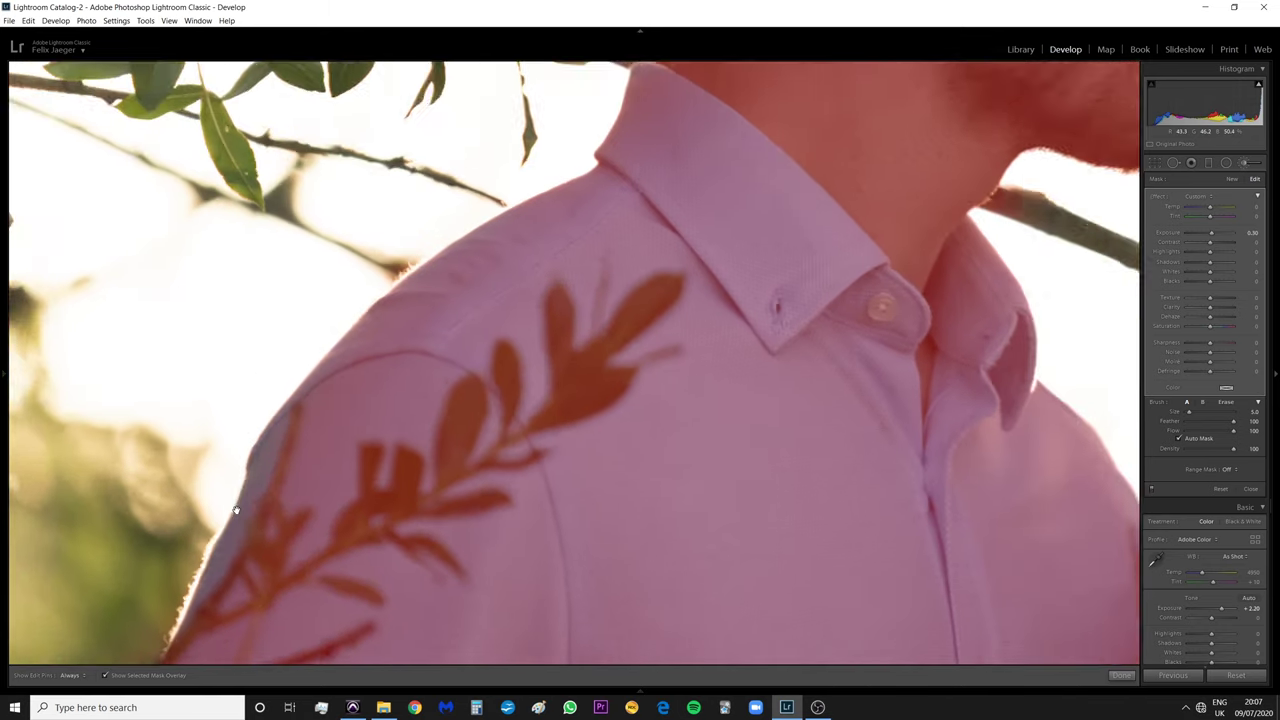
{"action": "key", "text": "z"}
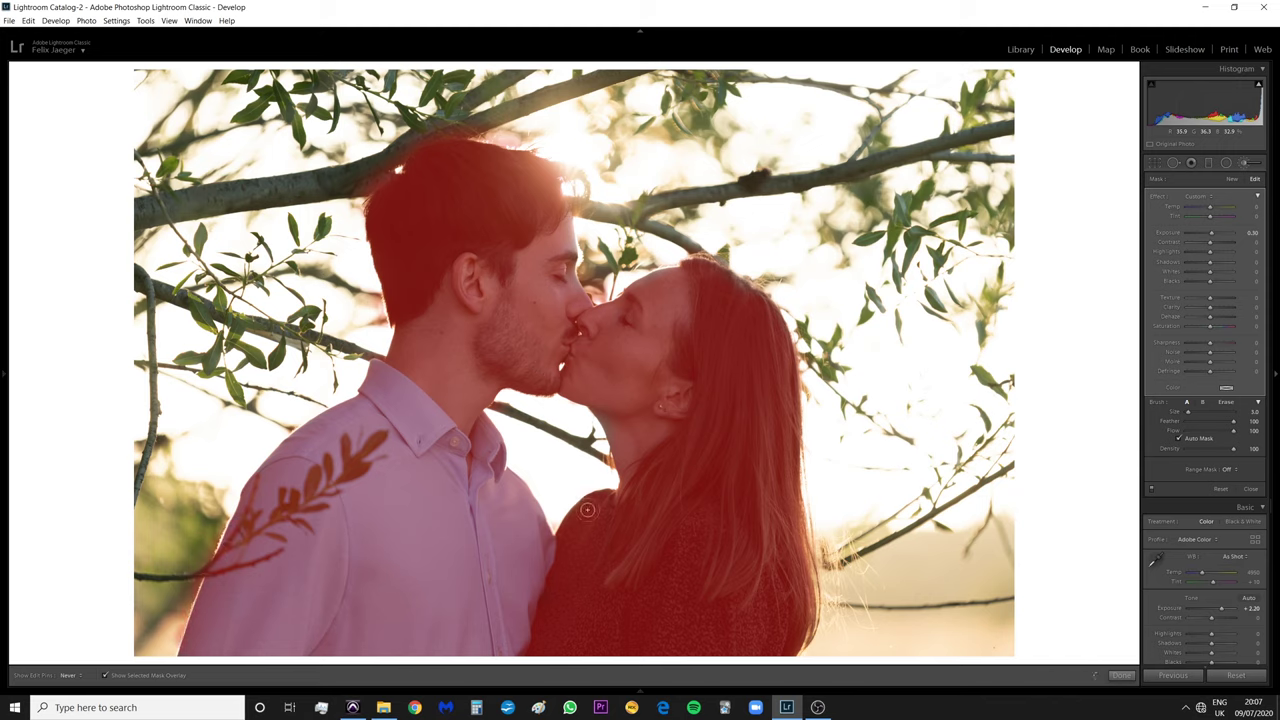
{"action": "key", "text": "h"}
{"action": "key", "text": "ctrl+equal"}
{"action": "key", "text": "ctrl+equal"}
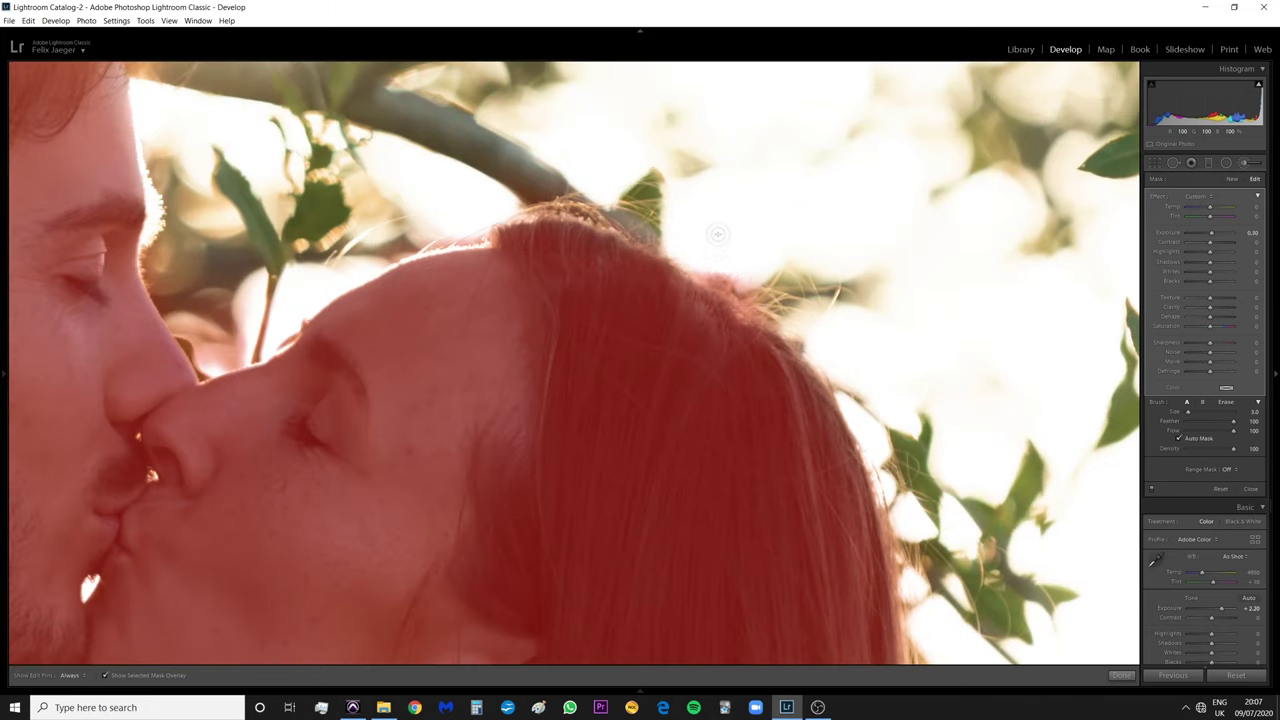
{"action": "key", "text": "ctrl+minus"}
{"action": "key", "text": "ctrl+minus"}
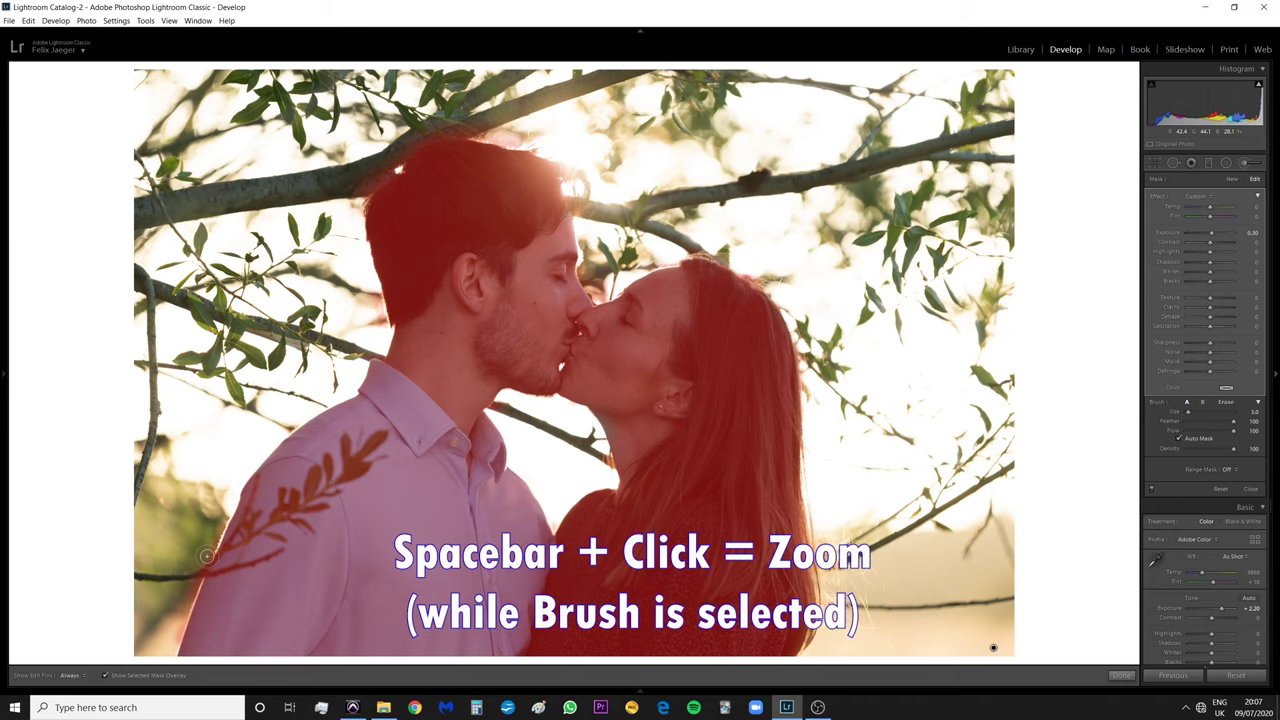
{"action": "left_click", "coordinate": [207, 556]}
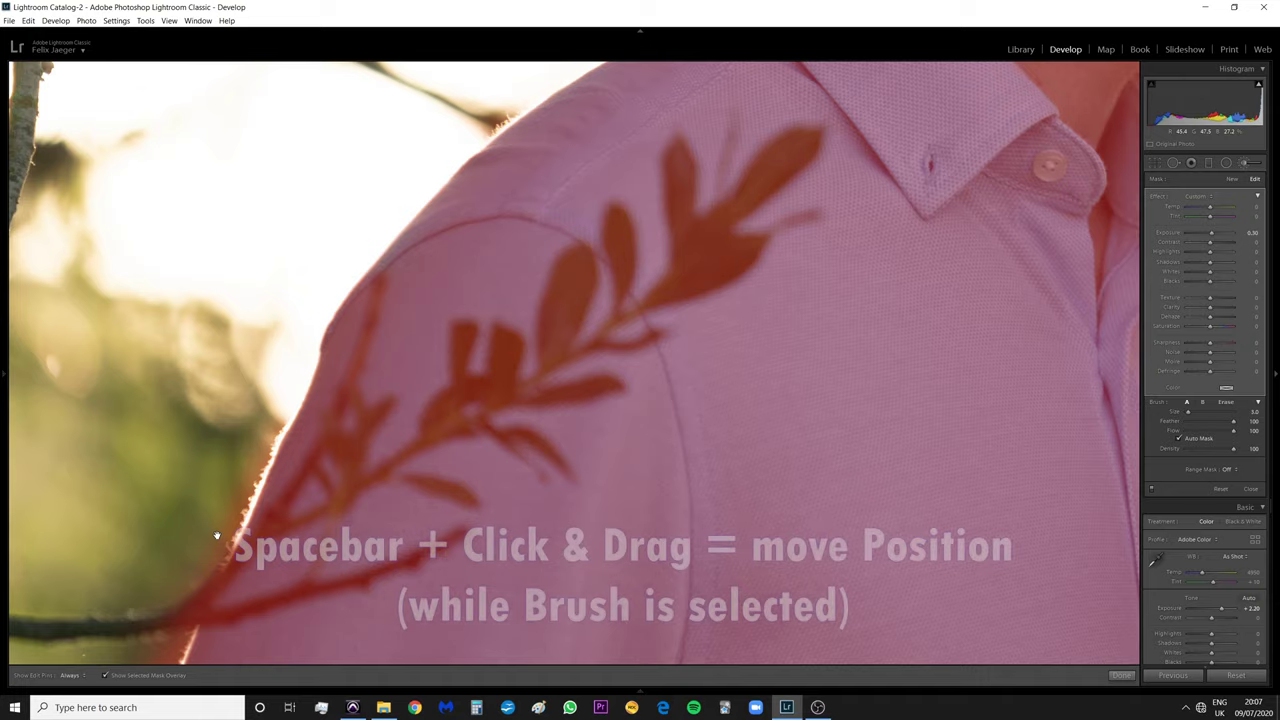
{"action": "mouse_move", "coordinate": [216, 536]}
{"action": "left_mouse_down"}
{"action": "mouse_move", "coordinate": [340, 340]}
{"action": "mouse_move", "coordinate": [850, 205]}
{"action": "mouse_move", "coordinate": [620, 290]}
{"action": "mouse_move", "coordinate": [457, 234]}
{"action": "mouse_move", "coordinate": [451, 252]}
{"action": "left_mouse_up"}
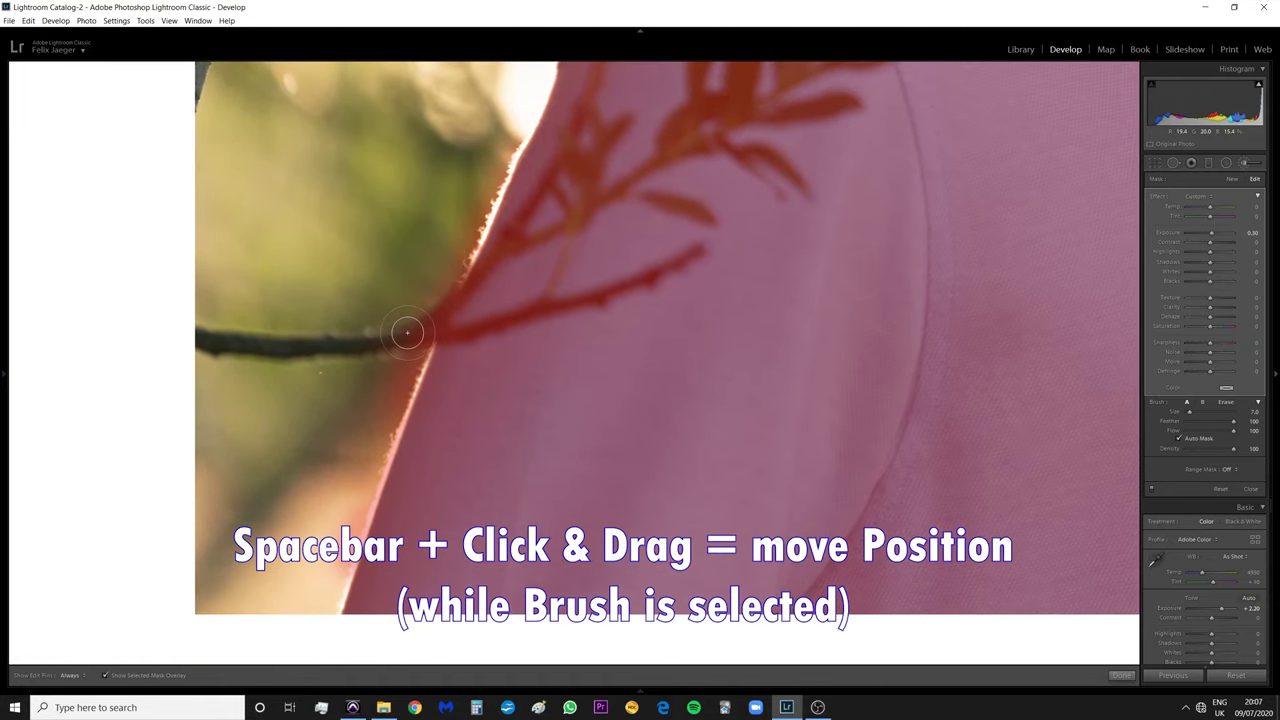
Erase the mask spill on the background beside the man's shoulder and branch
{"action": "key", "text": "h"}
{"action": "mouse_move", "coordinate": [330, 200]}
{"action": "left_mouse_down"}
{"action": "mouse_move", "coordinate": [283, 366]}
{"action": "mouse_move", "coordinate": [307, 413]}
{"action": "mouse_move", "coordinate": [313, 291]}
{"action": "left_mouse_up"}
{"action": "scroll", "coordinate": [310, 300], "scroll_direction": "up", "scroll_amount": 5}
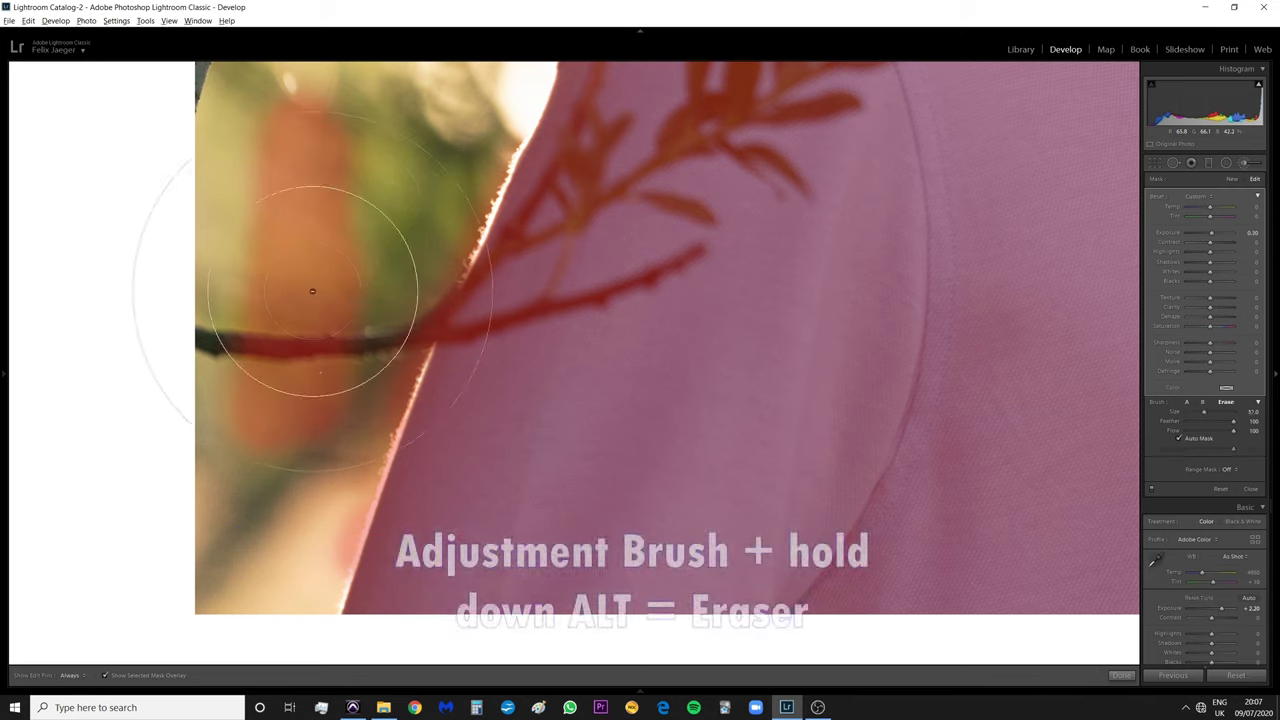
{"action": "key", "text": "alt"}
{"action": "scroll", "coordinate": [305, 295], "scroll_direction": "down", "scroll_amount": 2}
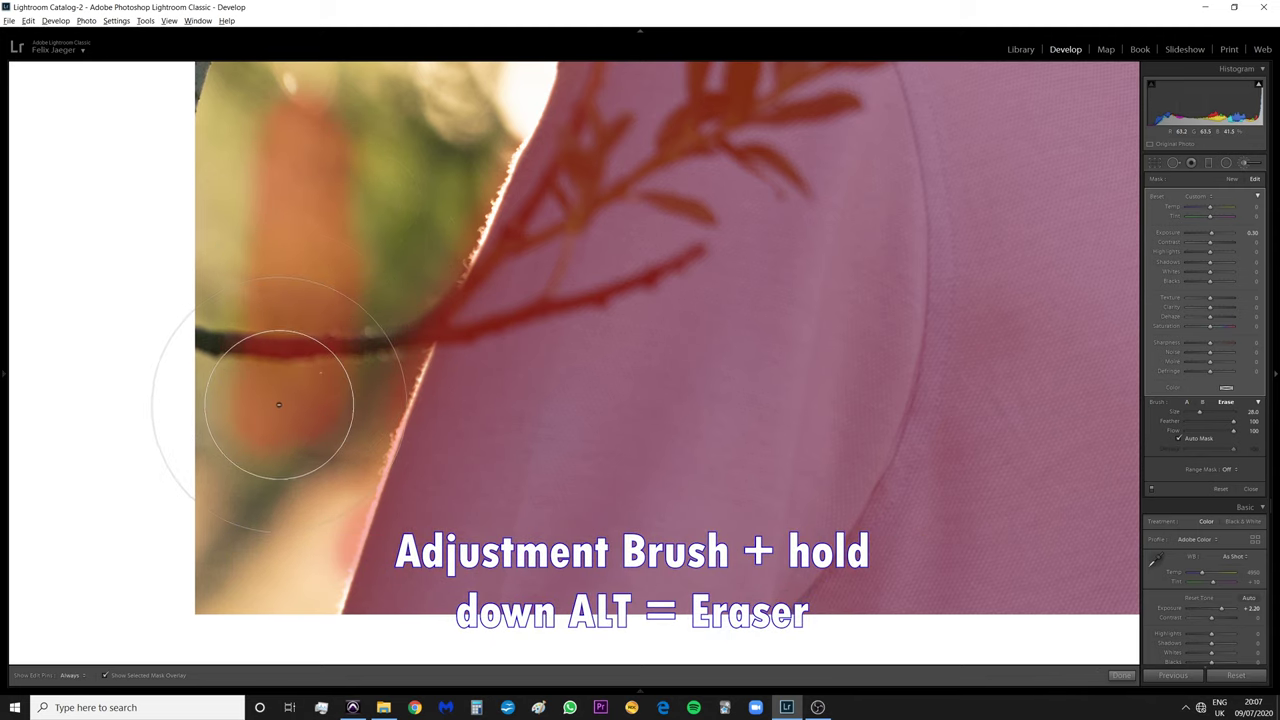
{"action": "mouse_move", "coordinate": [284, 447]}
{"action": "left_mouse_down"}
{"action": "mouse_move", "coordinate": [293, 170]}
{"action": "mouse_move", "coordinate": [308, 109]}
{"action": "mouse_move", "coordinate": [308, 178]}
{"action": "mouse_move", "coordinate": [280, 100]}
{"action": "left_mouse_up"}
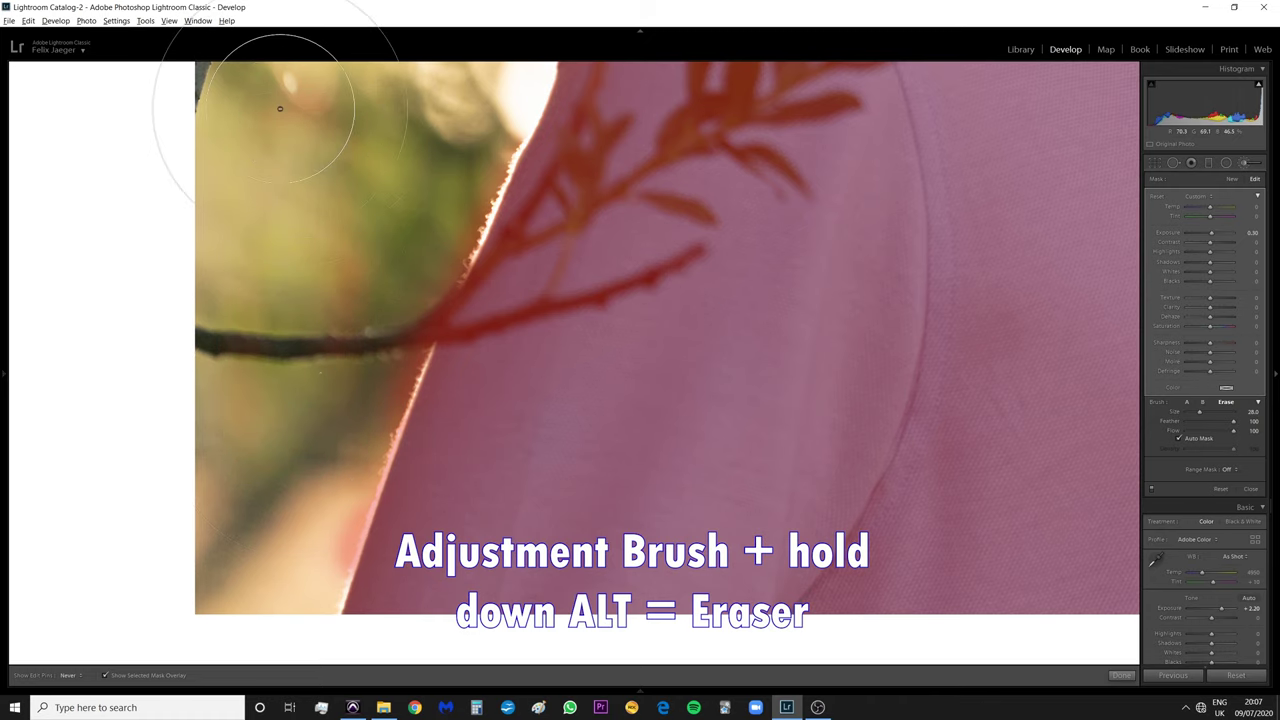
{"action": "scroll", "coordinate": [358, 518], "scroll_direction": "down", "scroll_amount": 3}
{"action": "key", "text": "h"}
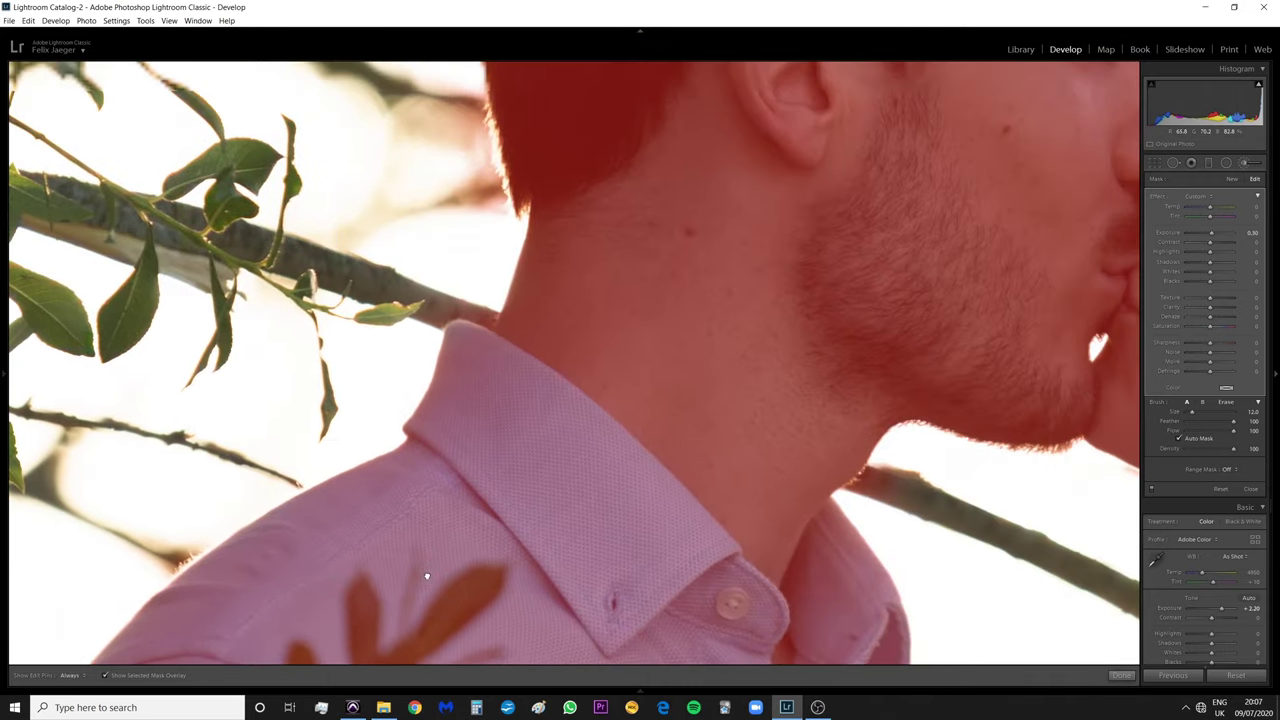
Erase the mask from the branch beside the hair and the sky above his head
{"action": "key", "text": "h"}
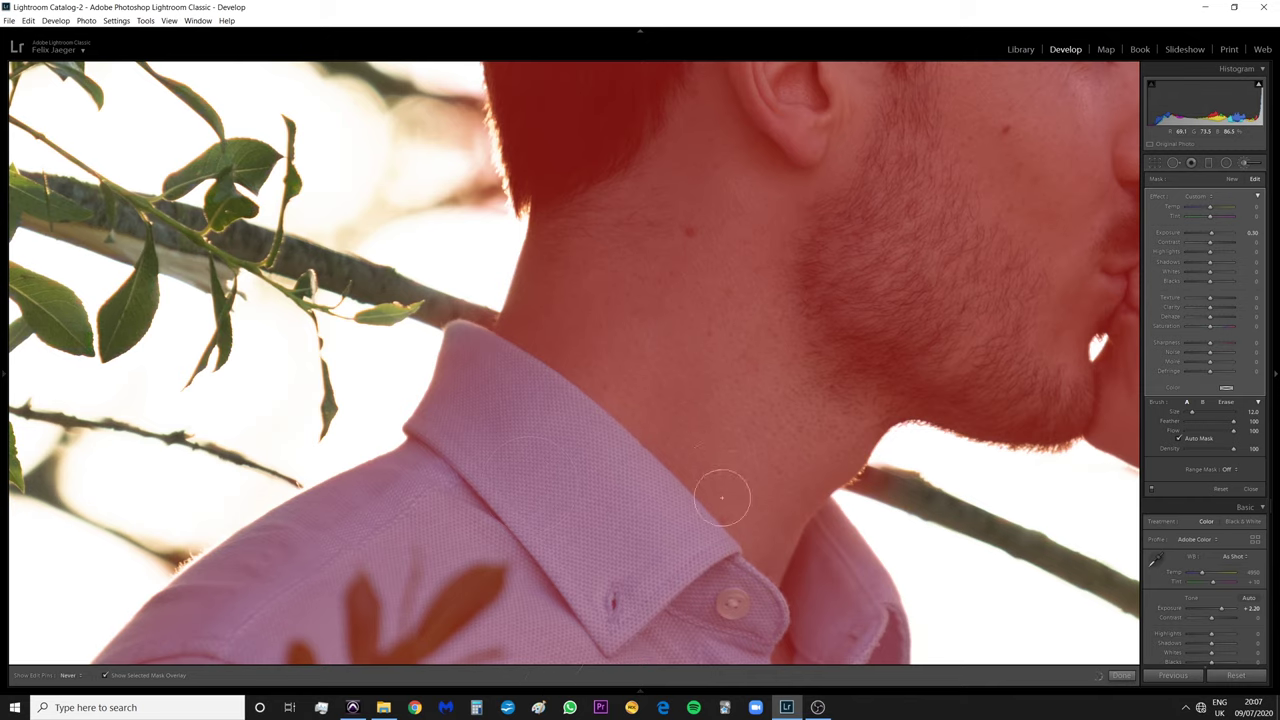
{"action": "key", "text": "h"}
{"action": "left_click_drag", "start_coordinate": [674, 137], "coordinate": [531, 561]}
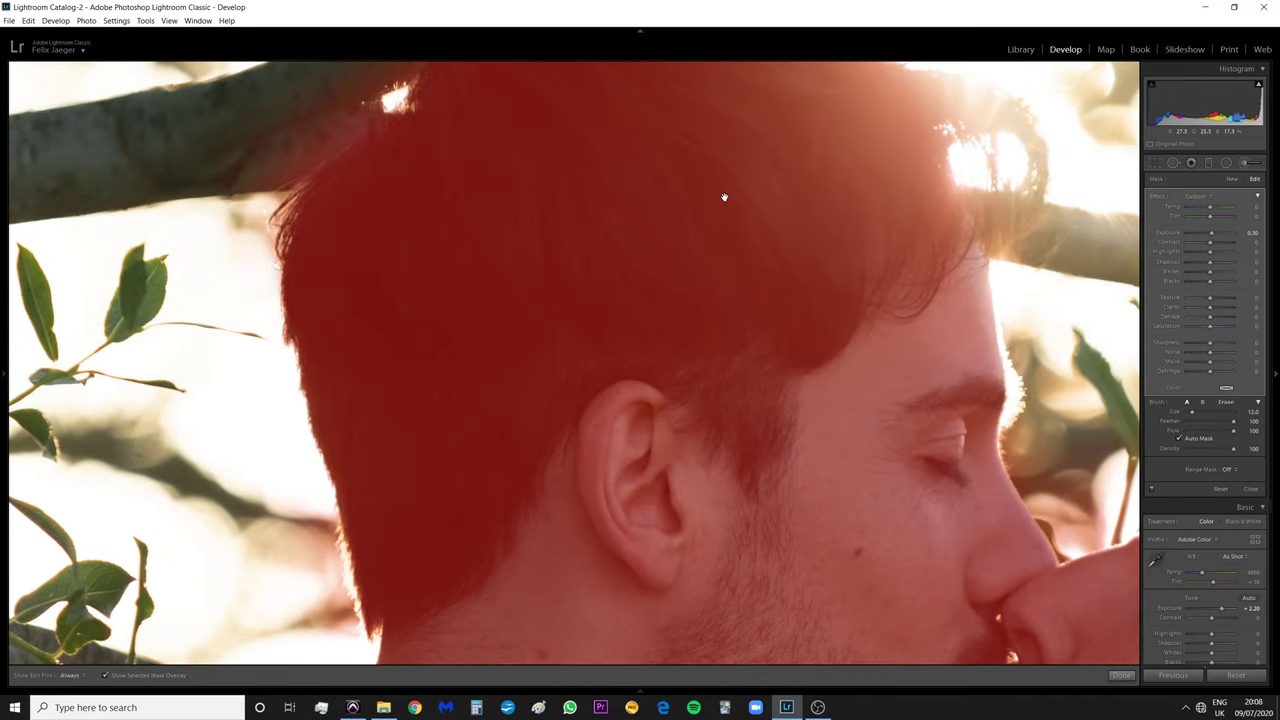
{"action": "left_click_drag", "start_coordinate": [723, 194], "coordinate": [693, 394]}
{"action": "key", "text": "alt"}
{"action": "key", "text": "h"}
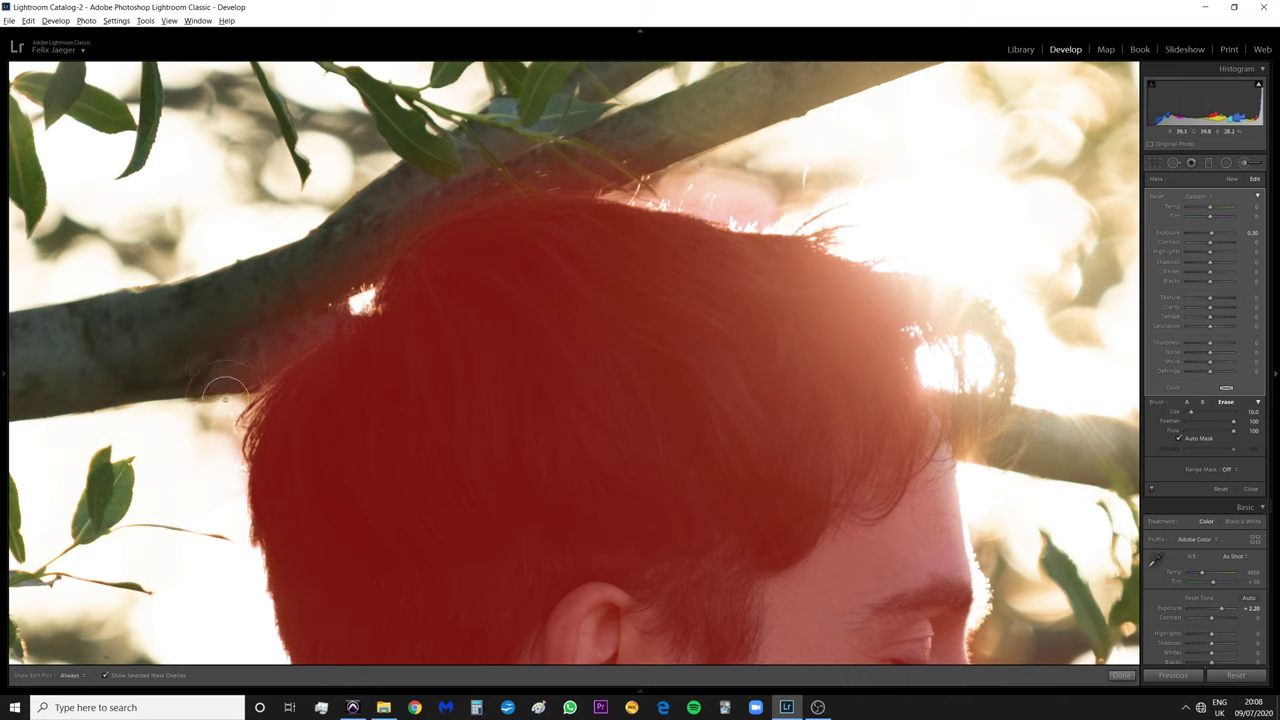
{"action": "left_click_drag", "start_coordinate": [337, 280], "coordinate": [226, 354]}
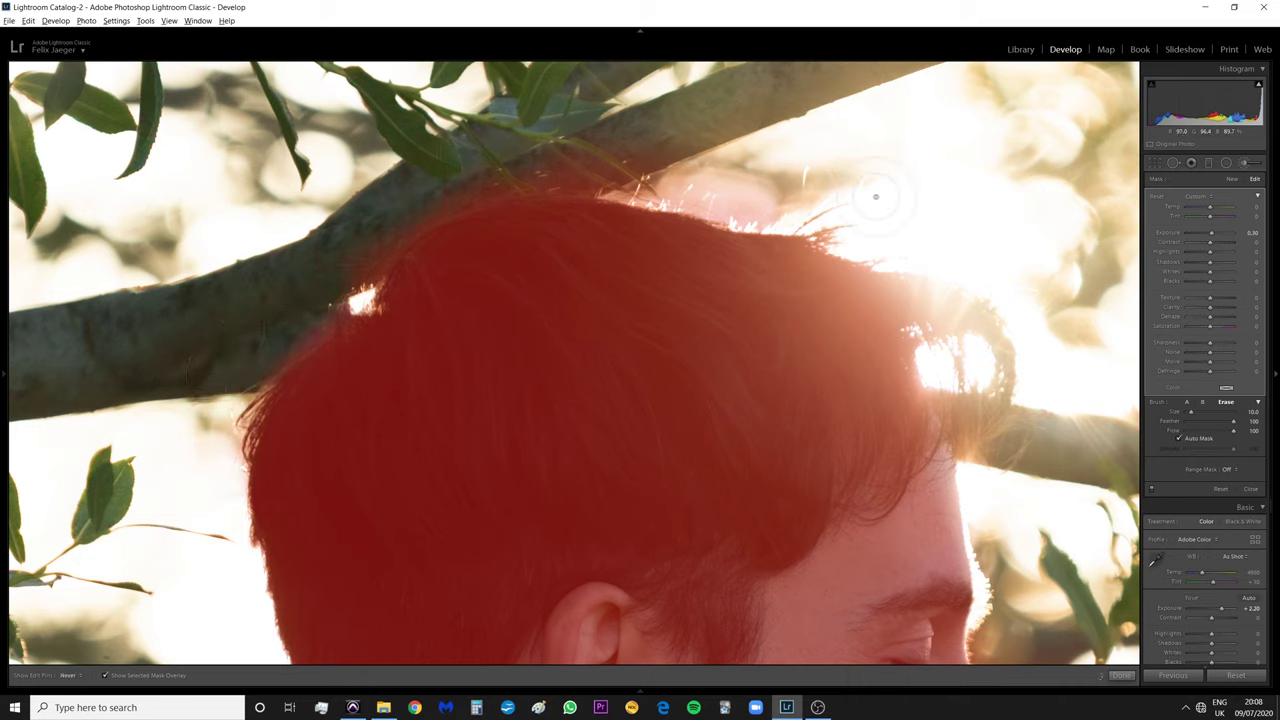
{"action": "left_click_drag", "start_coordinate": [560, 175], "coordinate": [780, 215]}
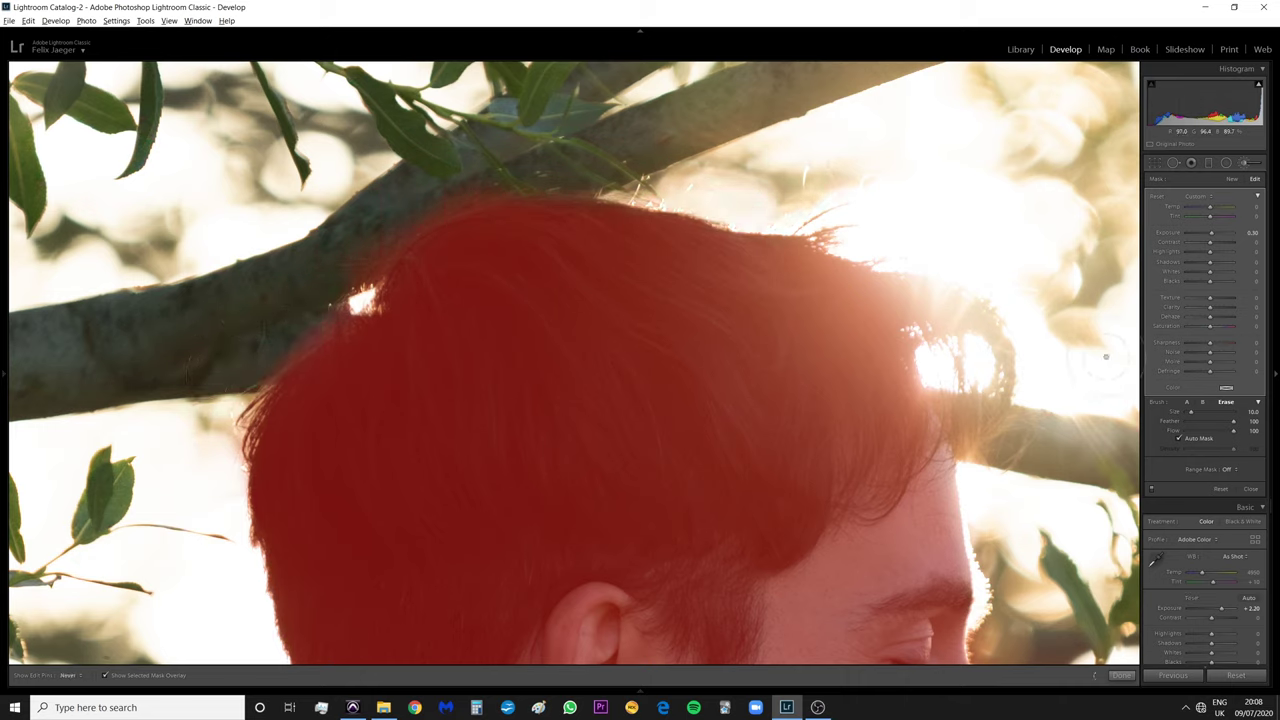
Zoom back out to the whole photo and hide the red mask overlay
{"action": "left_click", "coordinate": [718, 477]}
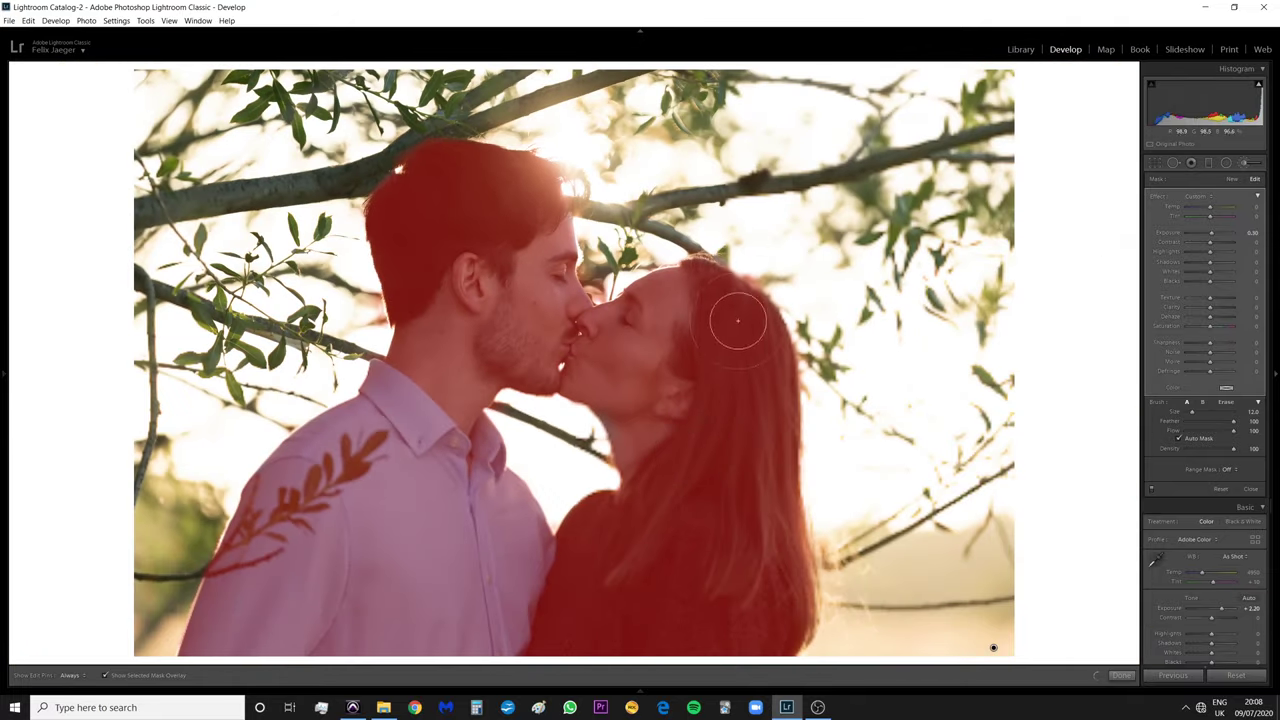
{"action": "scroll", "coordinate": [610, 418], "scroll_direction": "down", "scroll_amount": 2}
{"action": "key", "text": "h"}
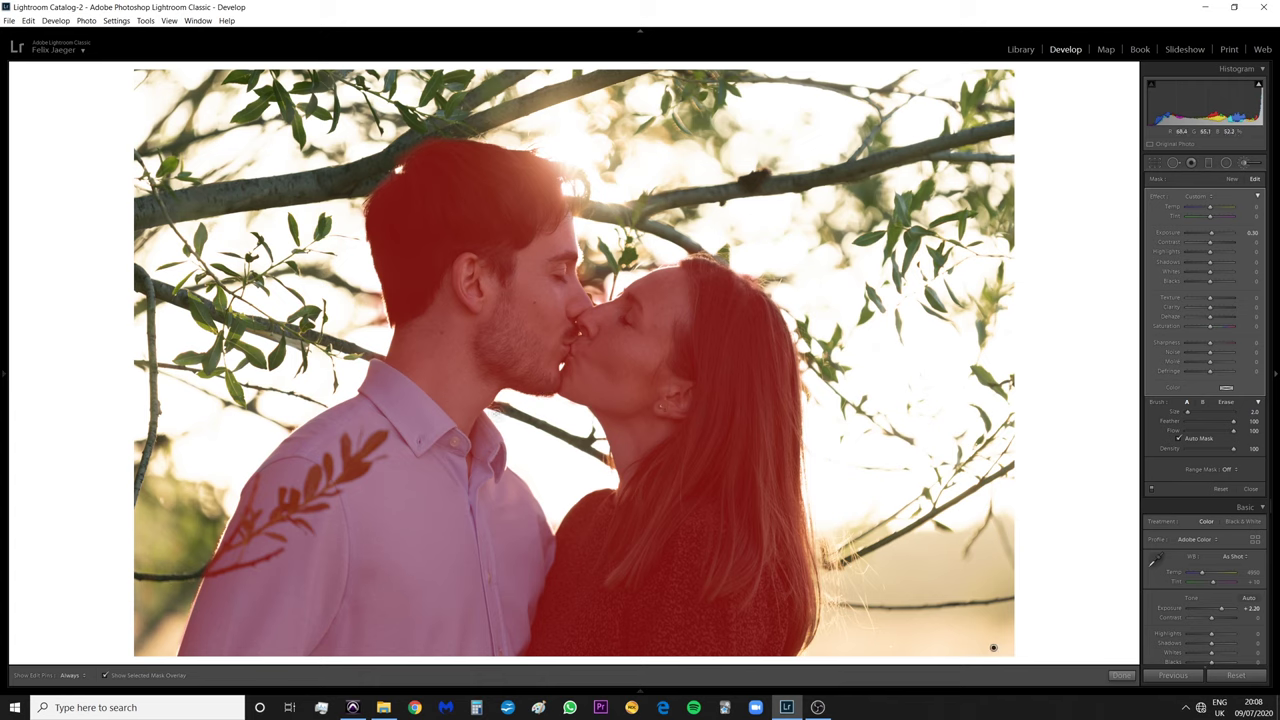
{"action": "key", "text": "alt"}
{"action": "key", "text": "o"}
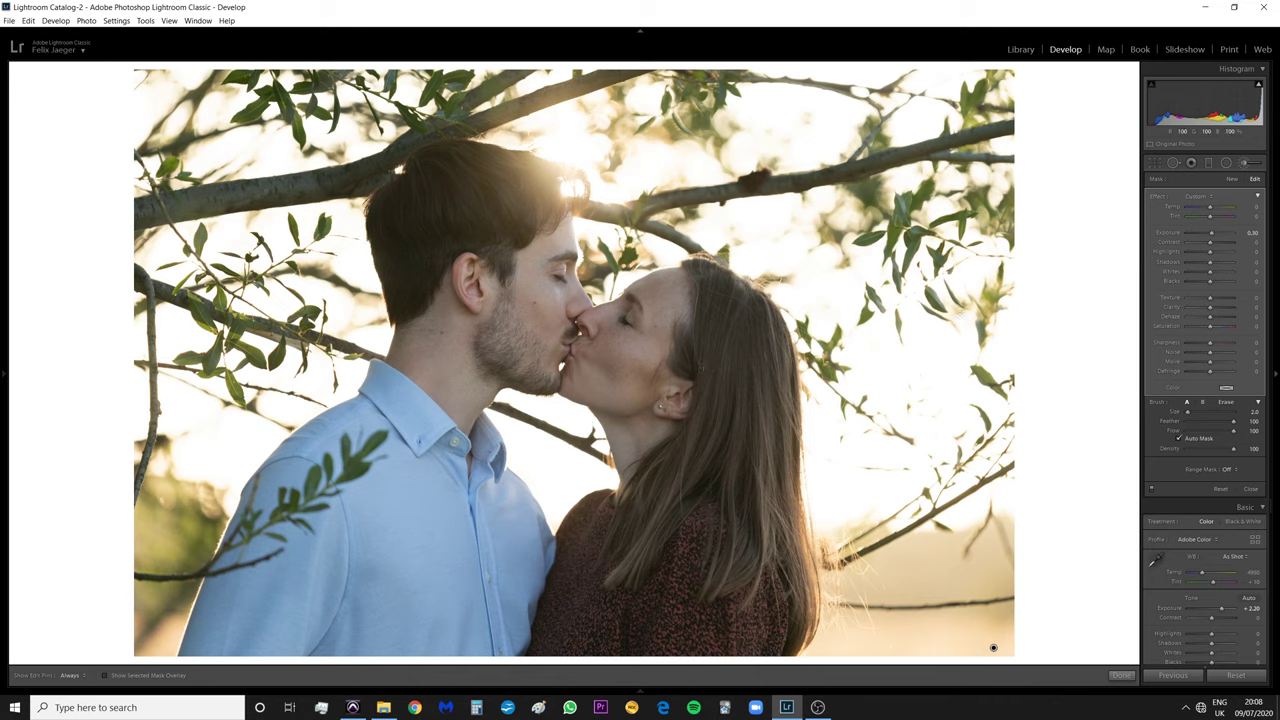
Adjust the brush's Exposure and Contrast, then raise its Sharpness to about 37
{"action": "double_click", "coordinate": [1210, 235]}
{"action": "left_click_drag", "start_coordinate": [1210, 235], "coordinate": [1213, 235]}
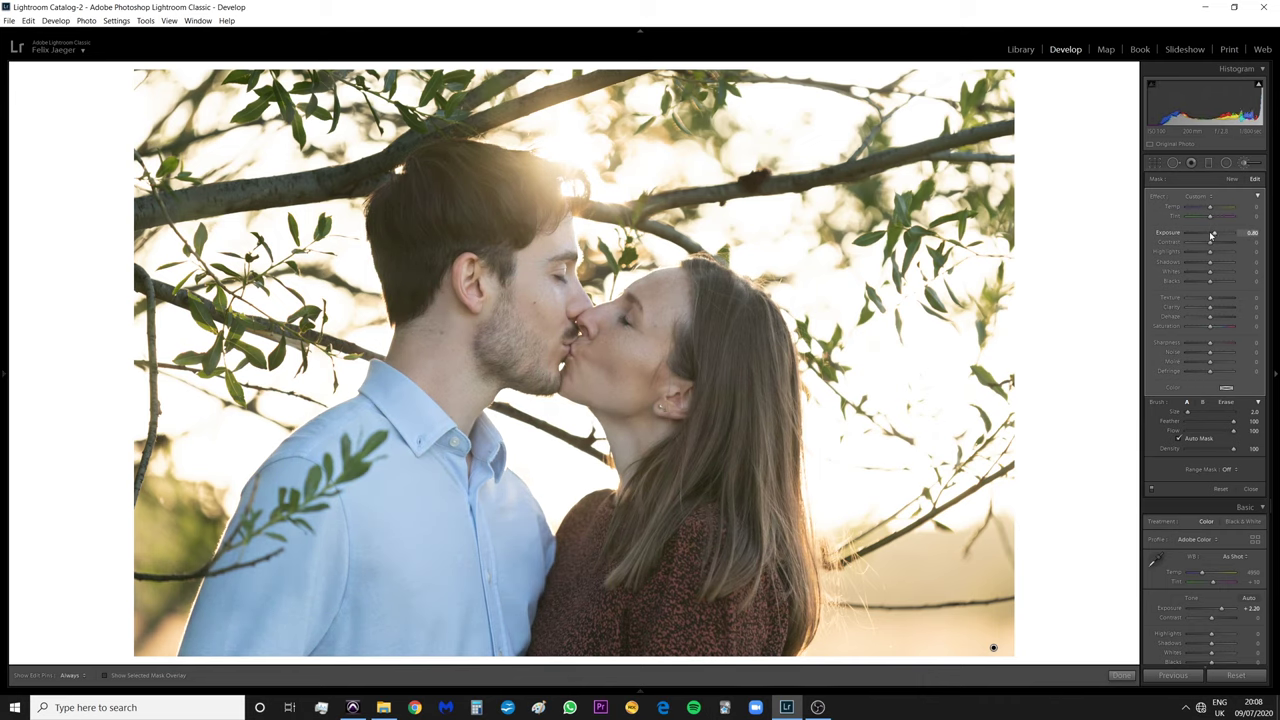
{"action": "double_click", "coordinate": [1212, 235]}
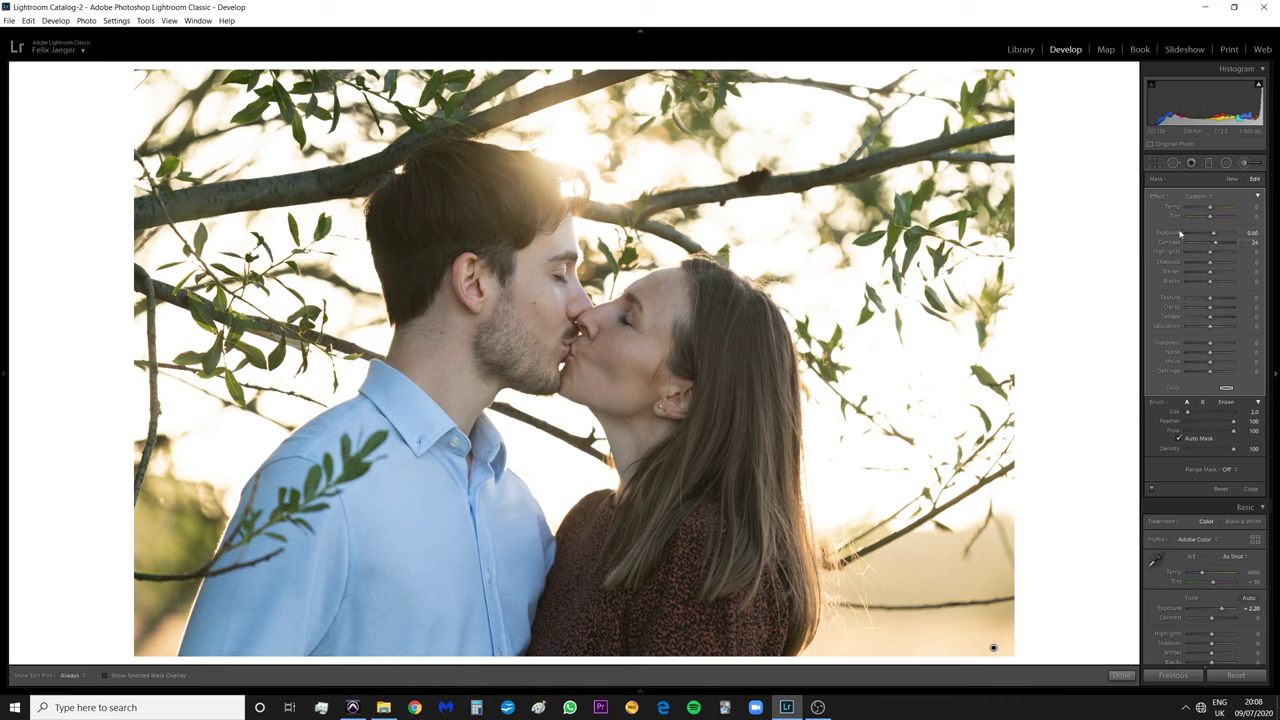
{"action": "mouse_move", "coordinate": [1215, 243]}
{"action": "left_mouse_down"}
{"action": "mouse_move", "coordinate": [1236, 244]}
{"action": "mouse_move", "coordinate": [1222, 247]}
{"action": "left_mouse_up"}
{"action": "left_click_drag", "start_coordinate": [1210, 346], "coordinate": [1219, 346]}
Close the Adjustment Brush and warm the Basic panel Temp to a custom 5780
{"action": "left_click", "coordinate": [1247, 166]}
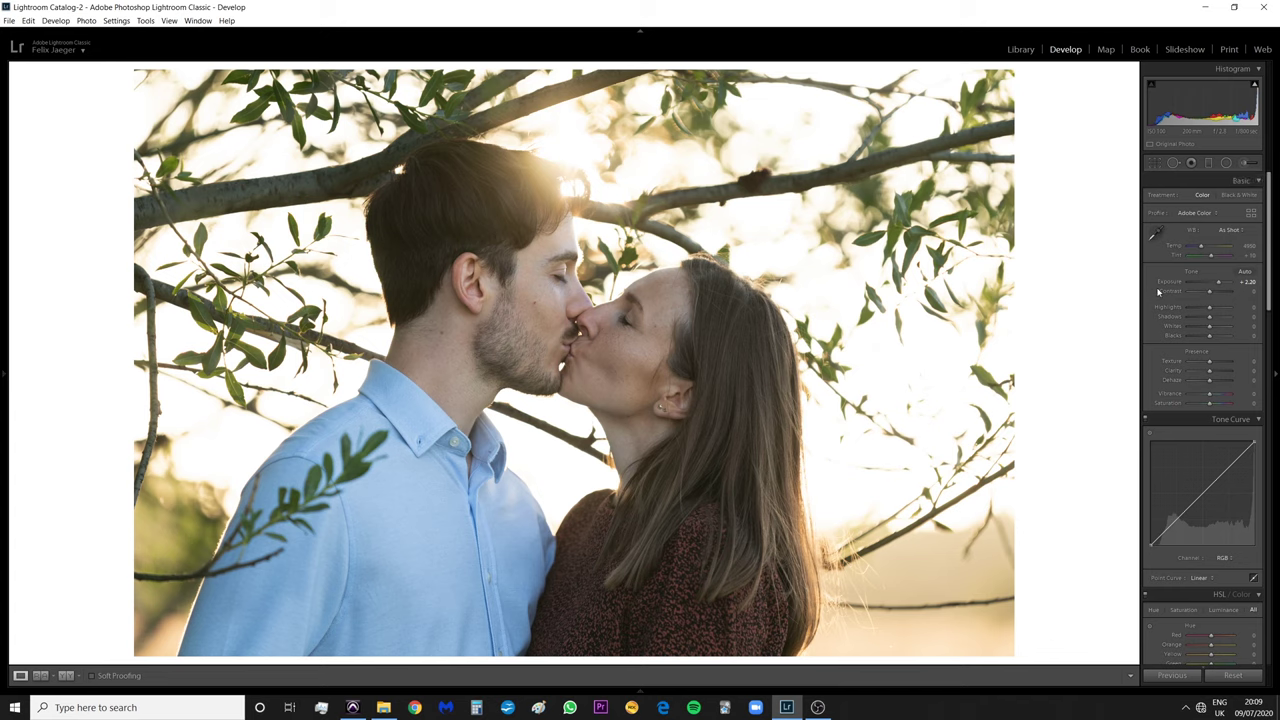
{"action": "scroll", "coordinate": [1158, 291], "scroll_direction": "down", "scroll_amount": 5}
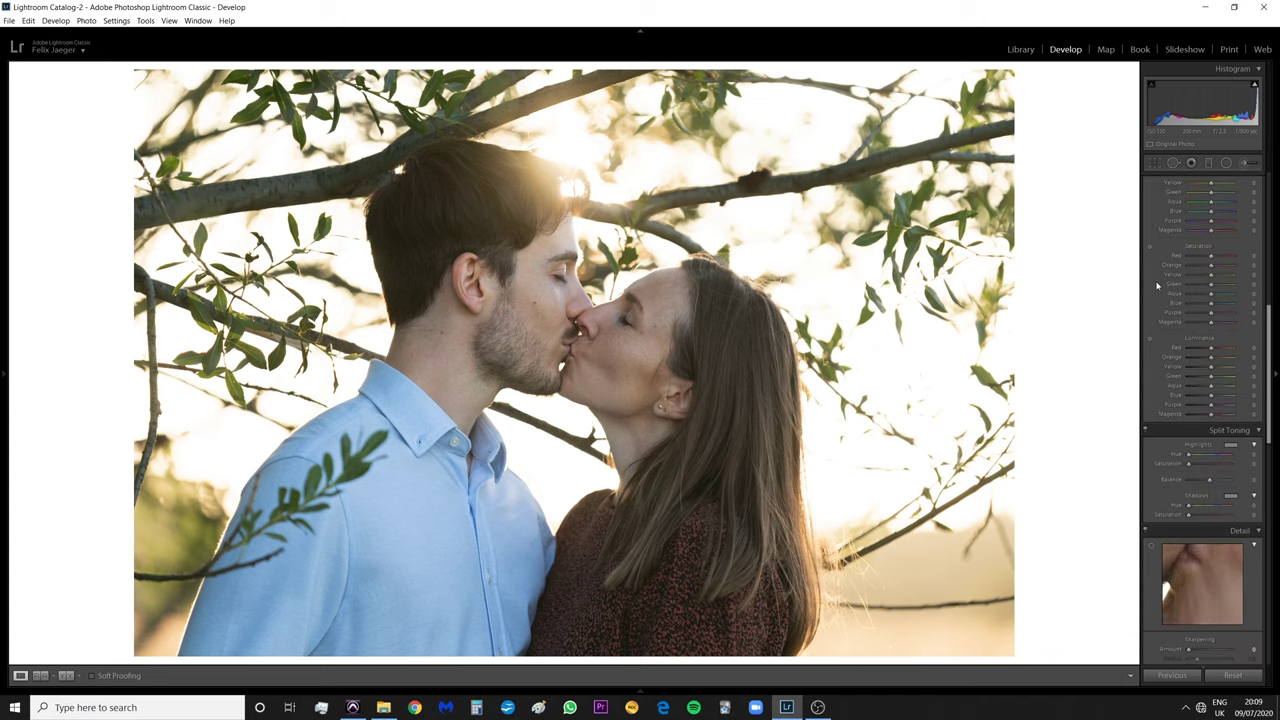
{"action": "scroll", "coordinate": [1157, 287], "scroll_direction": "down", "scroll_amount": 2}
{"action": "scroll", "coordinate": [1157, 287], "scroll_direction": "up", "scroll_amount": 4}
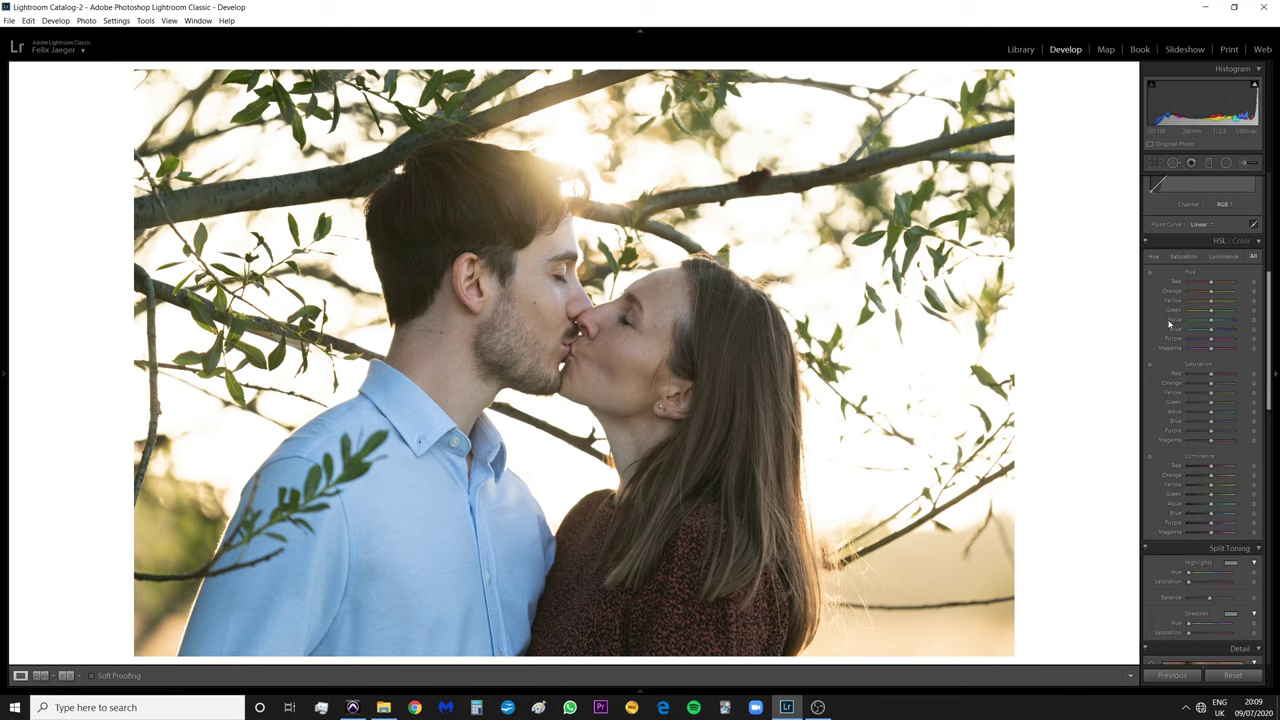
{"action": "scroll", "coordinate": [1181, 387], "scroll_direction": "up", "scroll_amount": 5}
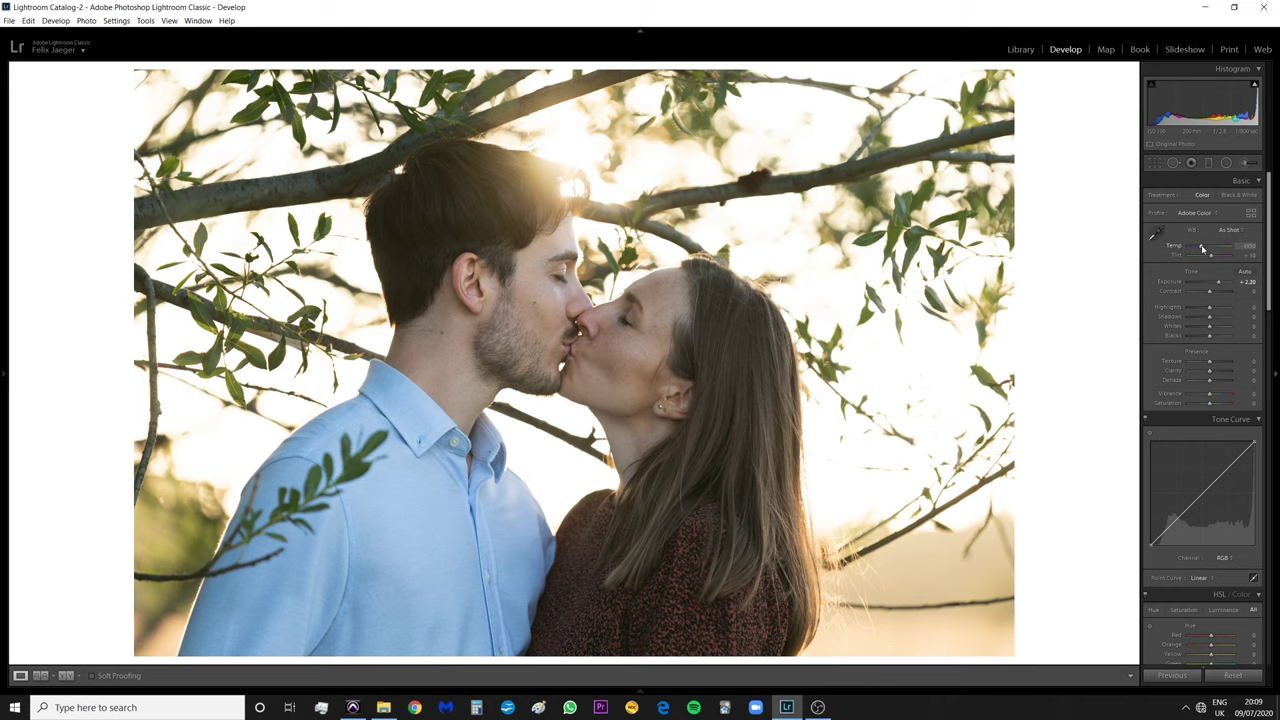
{"action": "left_click_drag", "start_coordinate": [1202, 247], "coordinate": [1201, 249]}
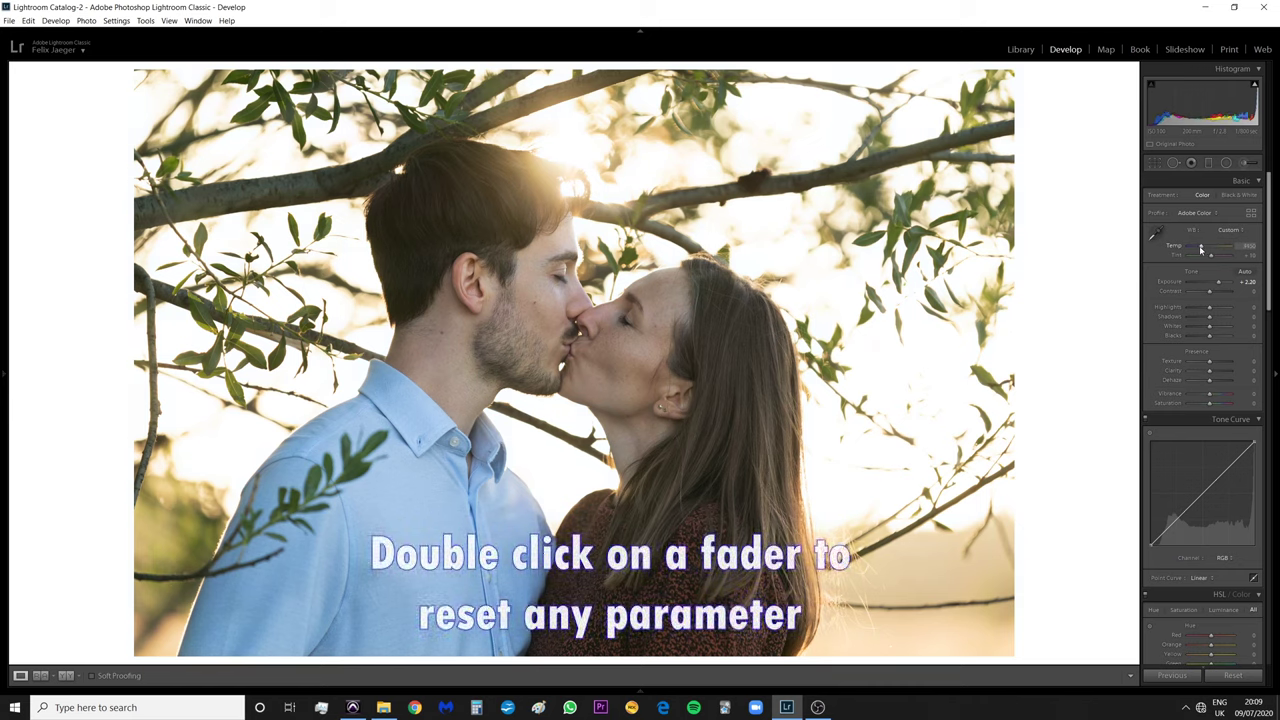
{"action": "double_click", "coordinate": [1201, 249]}
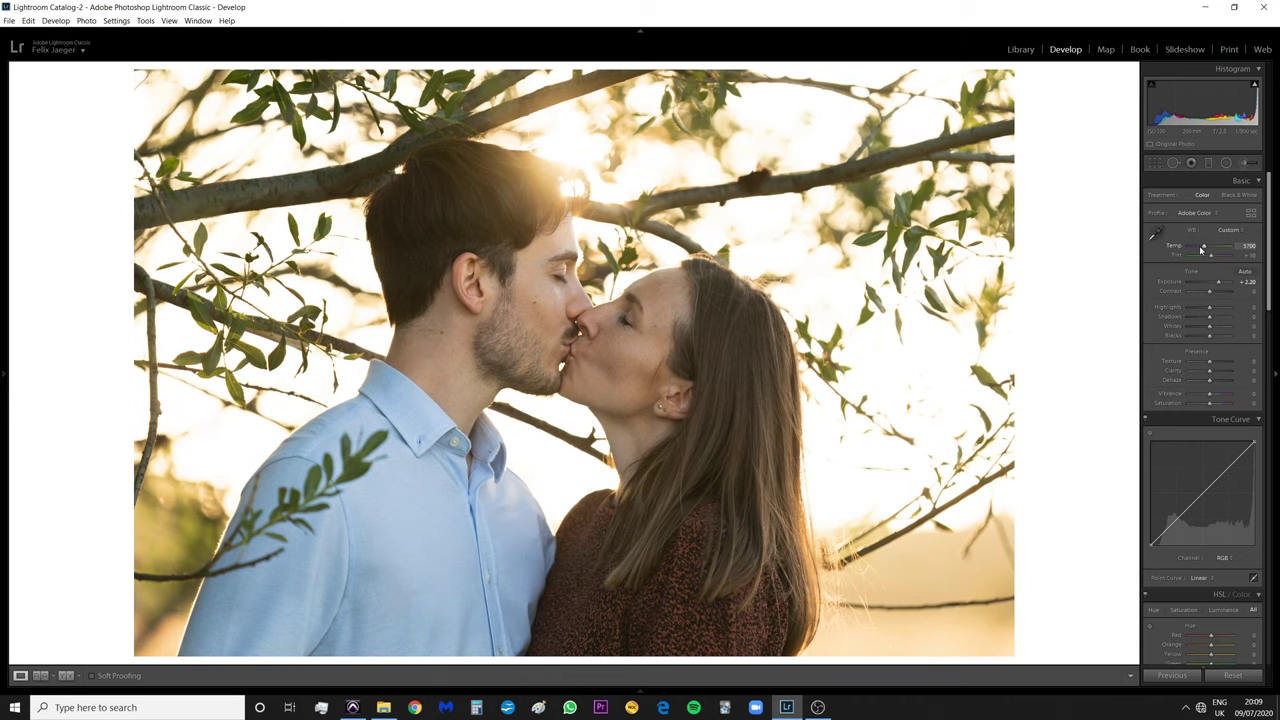
Give the Split Toning highlights a warm tint of hue 42, saturation 5
{"action": "scroll", "coordinate": [1167, 291], "scroll_direction": "down", "scroll_amount": 10}
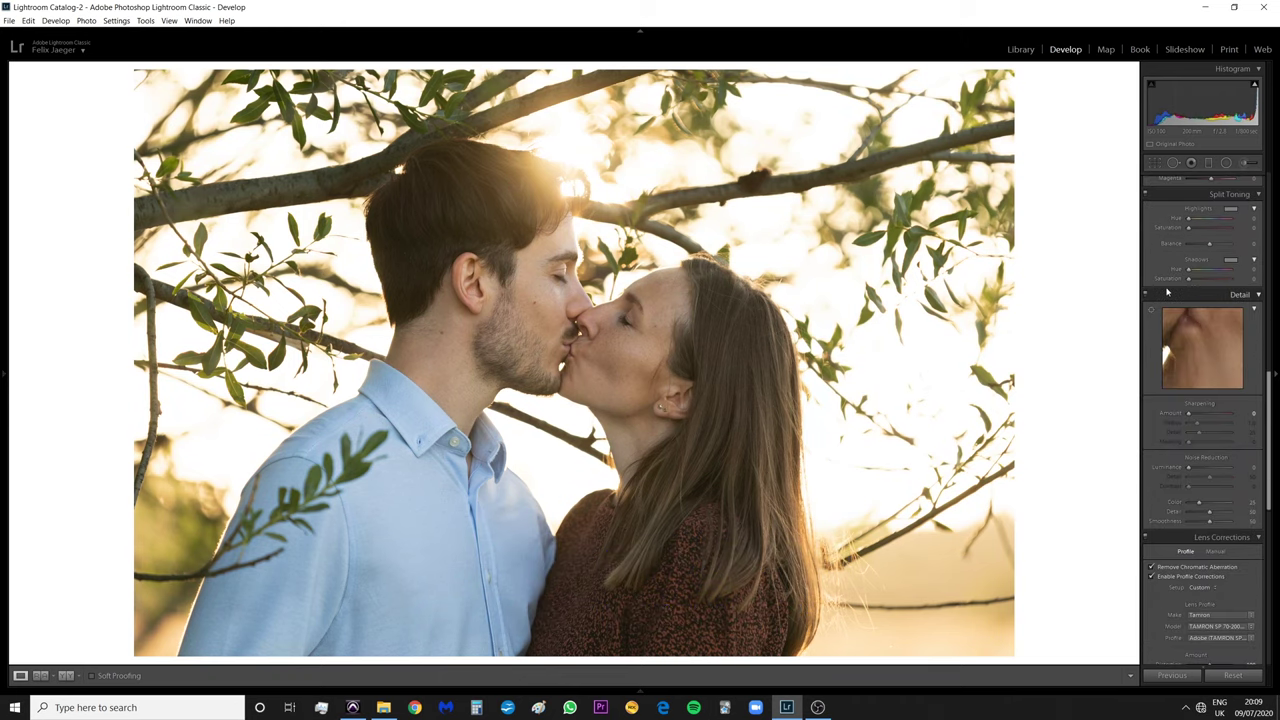
{"action": "scroll", "coordinate": [1167, 291], "scroll_direction": "up", "scroll_amount": 5}
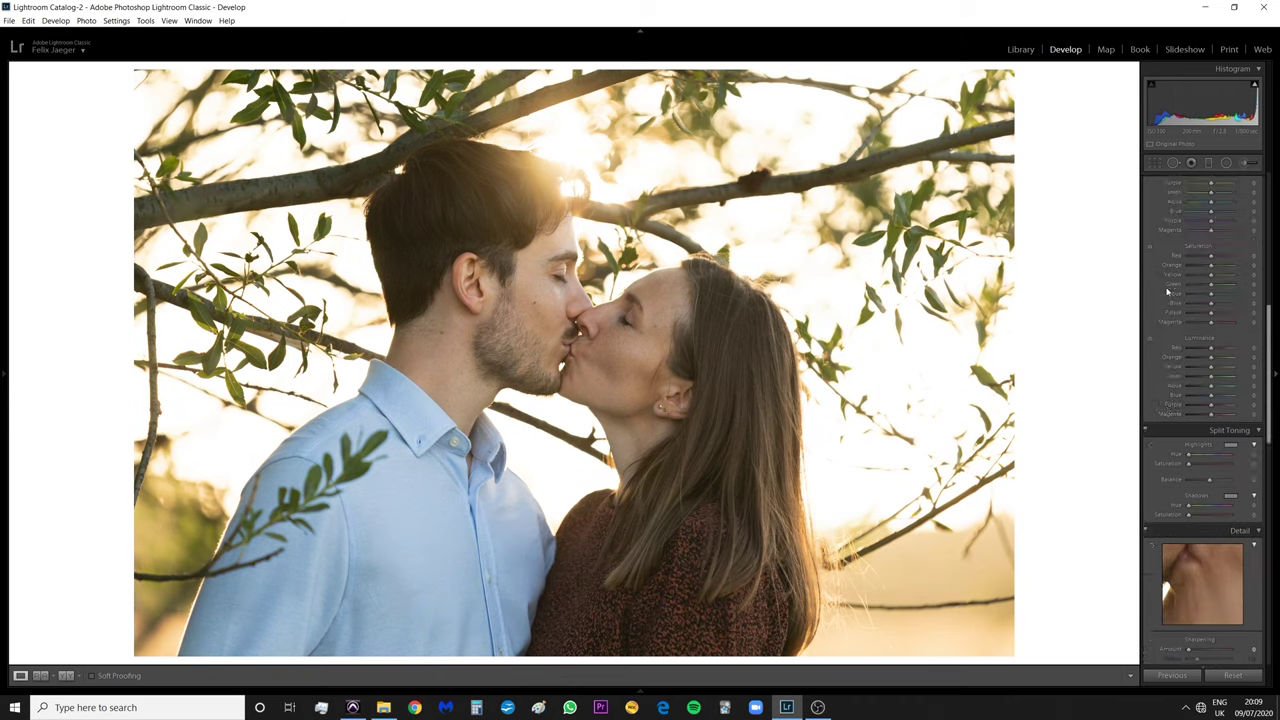
{"action": "left_click", "coordinate": [1230, 444]}
{"action": "left_click_drag", "start_coordinate": [1078, 475], "coordinate": [1054, 481]}
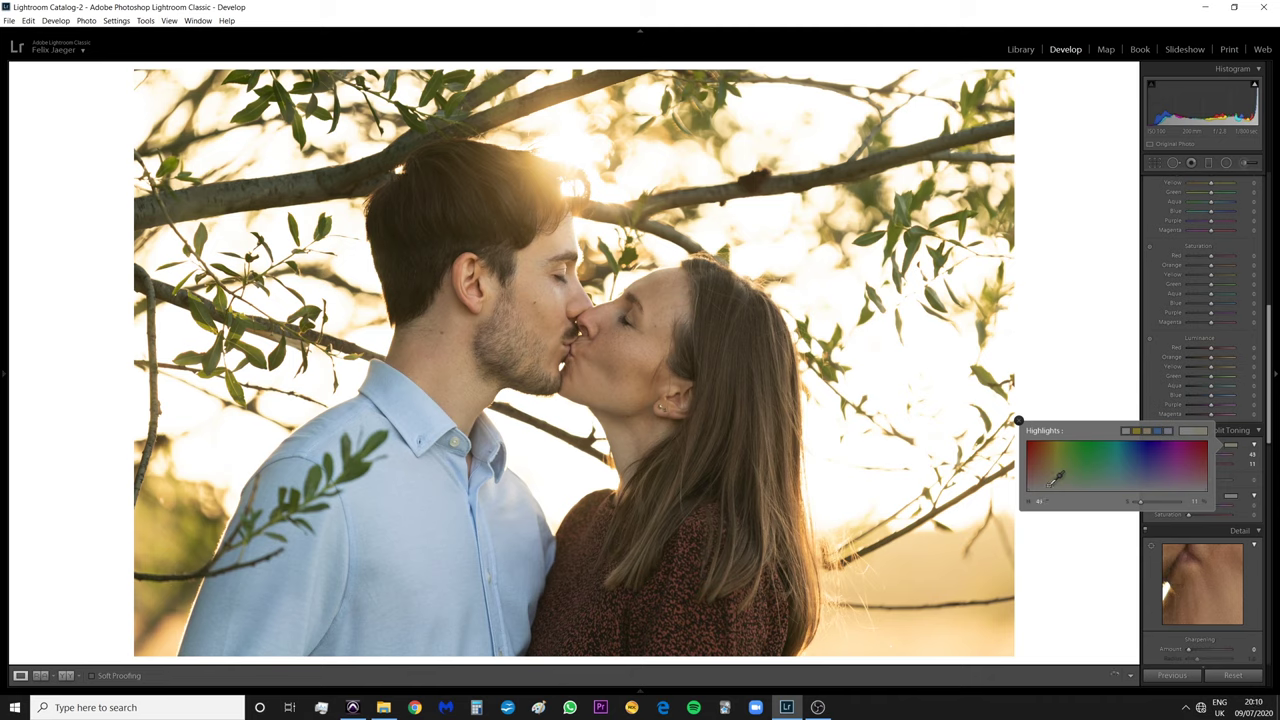
{"action": "left_click", "coordinate": [1017, 422]}
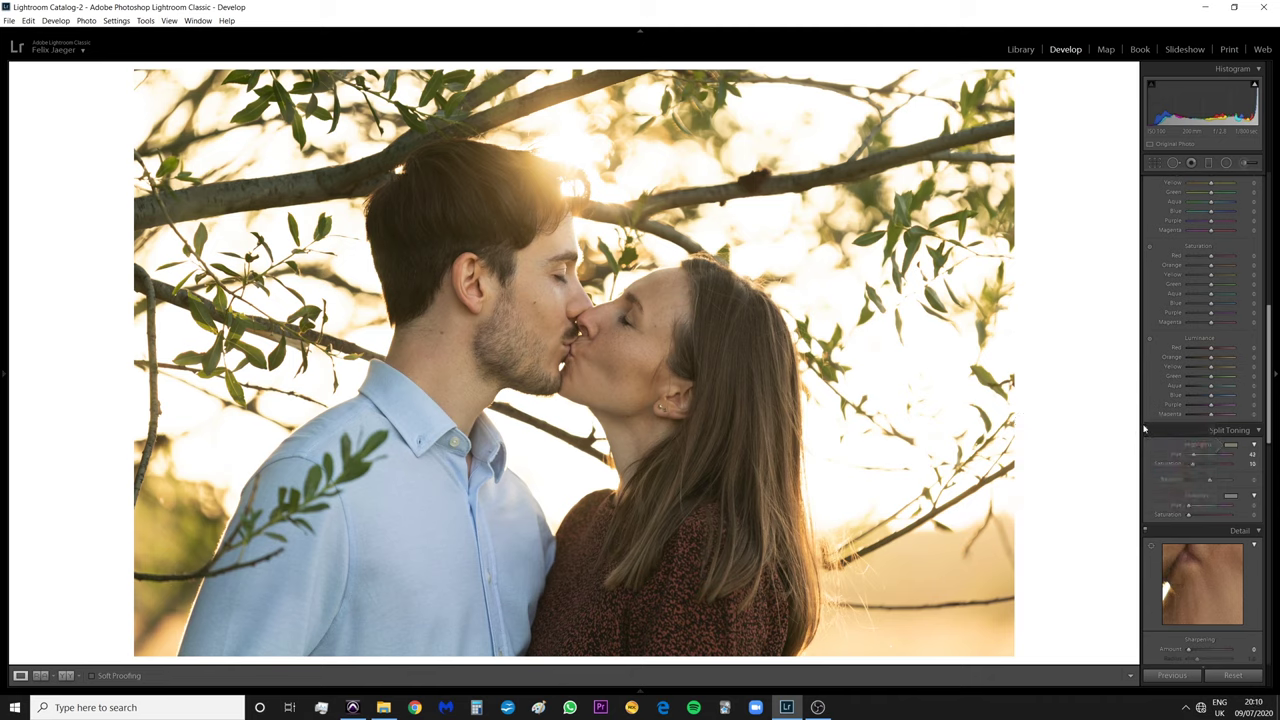
Toggle Split Toning off and on to compare, leaving it enabled
{"action": "left_click", "coordinate": [1147, 431]}
{"action": "left_click", "coordinate": [1146, 431]}
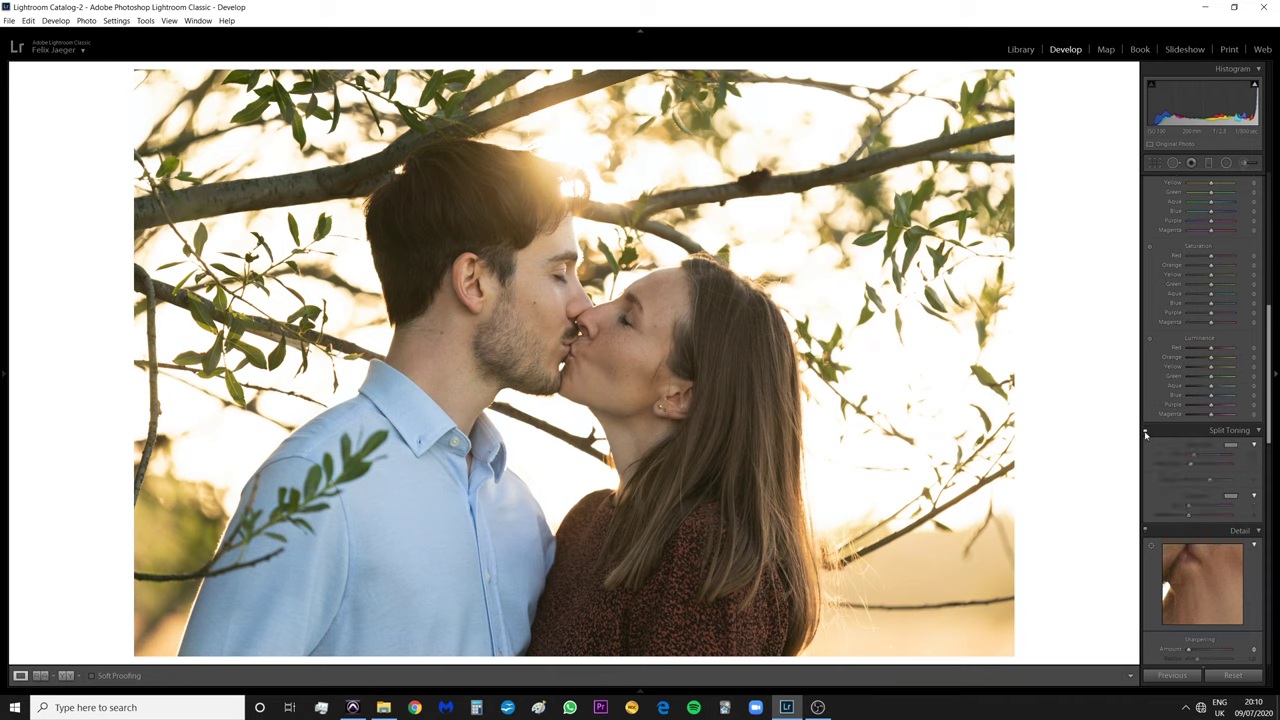
{"action": "left_click", "coordinate": [1146, 431]}
{"action": "left_click", "coordinate": [1146, 431]}
{"action": "left_click", "coordinate": [1146, 431]}
{"action": "left_click", "coordinate": [1146, 431]}
{"action": "left_click", "coordinate": [1146, 431]}
Raise HSL Orange luminance to +30 and toggle the HSL panel to compare
{"action": "scroll", "coordinate": [1152, 369], "scroll_direction": "up", "scroll_amount": 3}
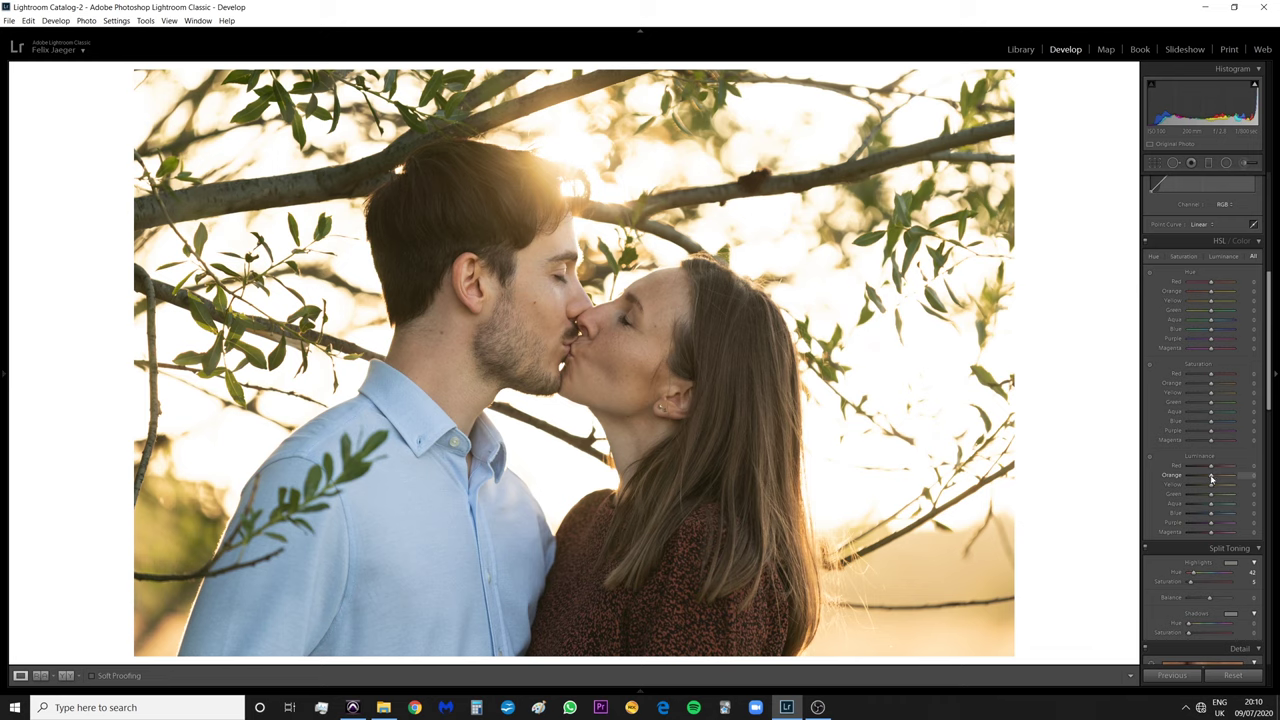
{"action": "mouse_move", "coordinate": [1212, 479]}
{"action": "left_mouse_down"}
{"action": "mouse_move", "coordinate": [1228, 476]}
{"action": "mouse_move", "coordinate": [1172, 491]}
{"action": "mouse_move", "coordinate": [1226, 491]}
{"action": "mouse_move", "coordinate": [1200, 488]}
{"action": "mouse_move", "coordinate": [1216, 491]}
{"action": "mouse_move", "coordinate": [1213, 480]}
{"action": "left_mouse_up"}
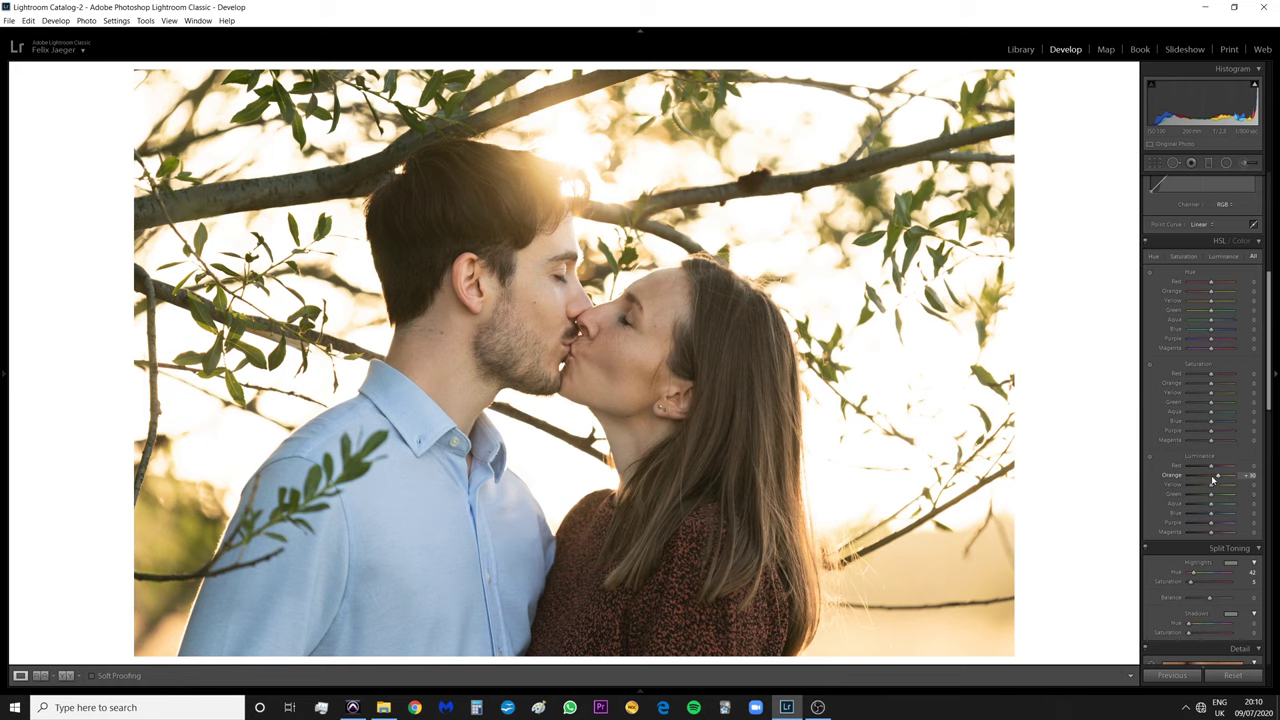
{"action": "left_click", "coordinate": [1147, 242]}
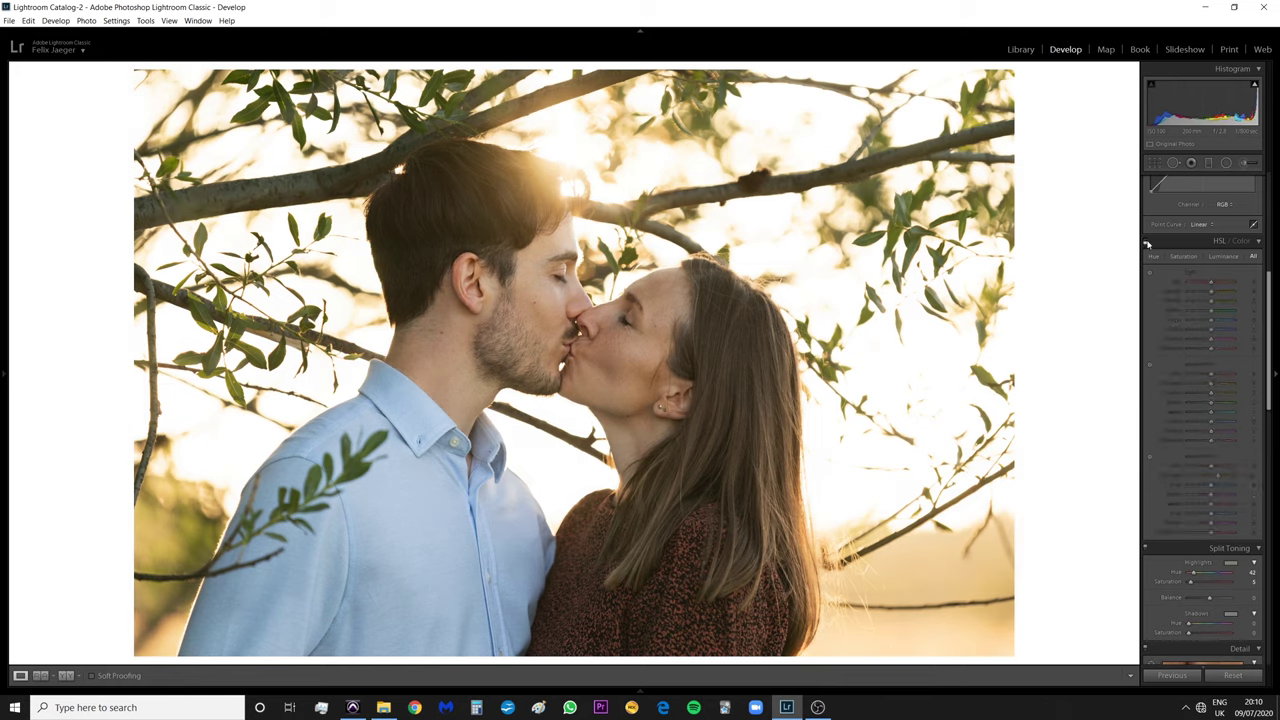
{"action": "left_click", "coordinate": [1147, 242]}
{"action": "left_click", "coordinate": [1147, 242]}
{"action": "left_click", "coordinate": [1147, 242]}
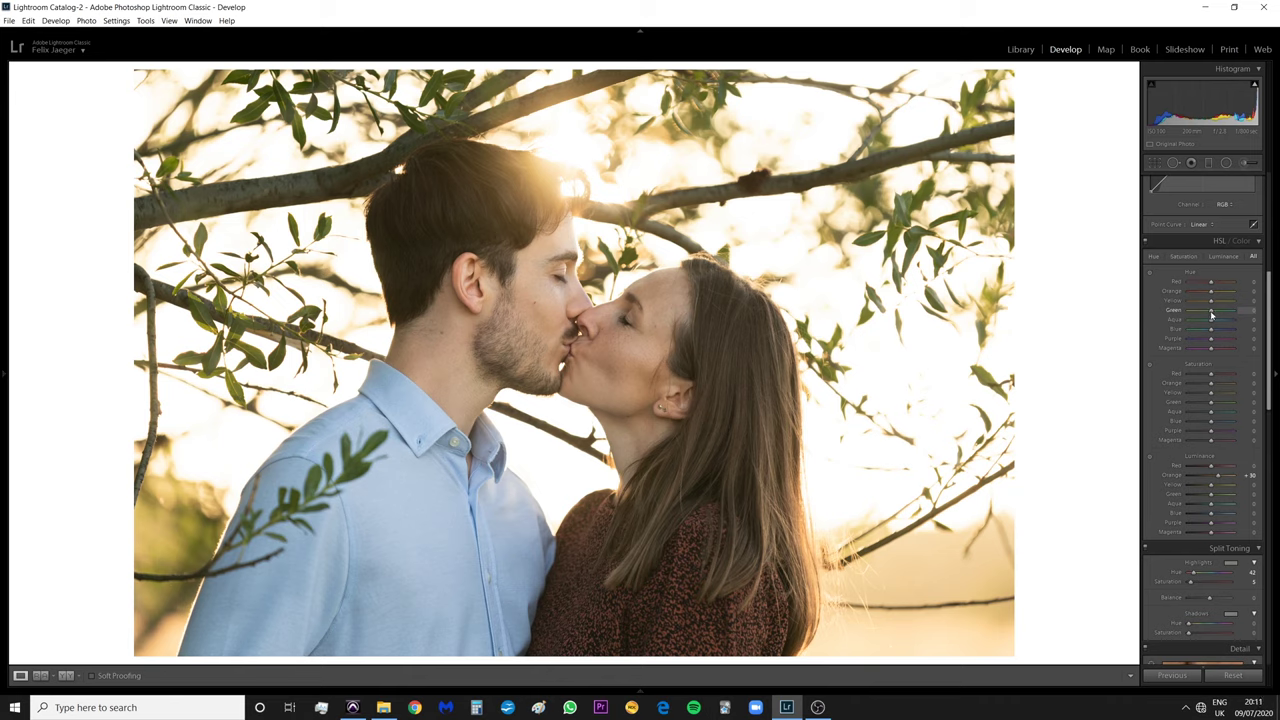
Try shifting the Green hue both ways and zoom in 1:1 on the shirt collar
{"action": "left_click_drag", "start_coordinate": [1211, 313], "coordinate": [1221, 313]}
{"action": "left_click_drag", "start_coordinate": [1221, 313], "coordinate": [1202, 314]}
{"action": "left_click_drag", "start_coordinate": [418, 262], "coordinate": [666, 351]}
{"action": "left_click", "coordinate": [666, 351]}
{"action": "left_click", "coordinate": [505, 321]}
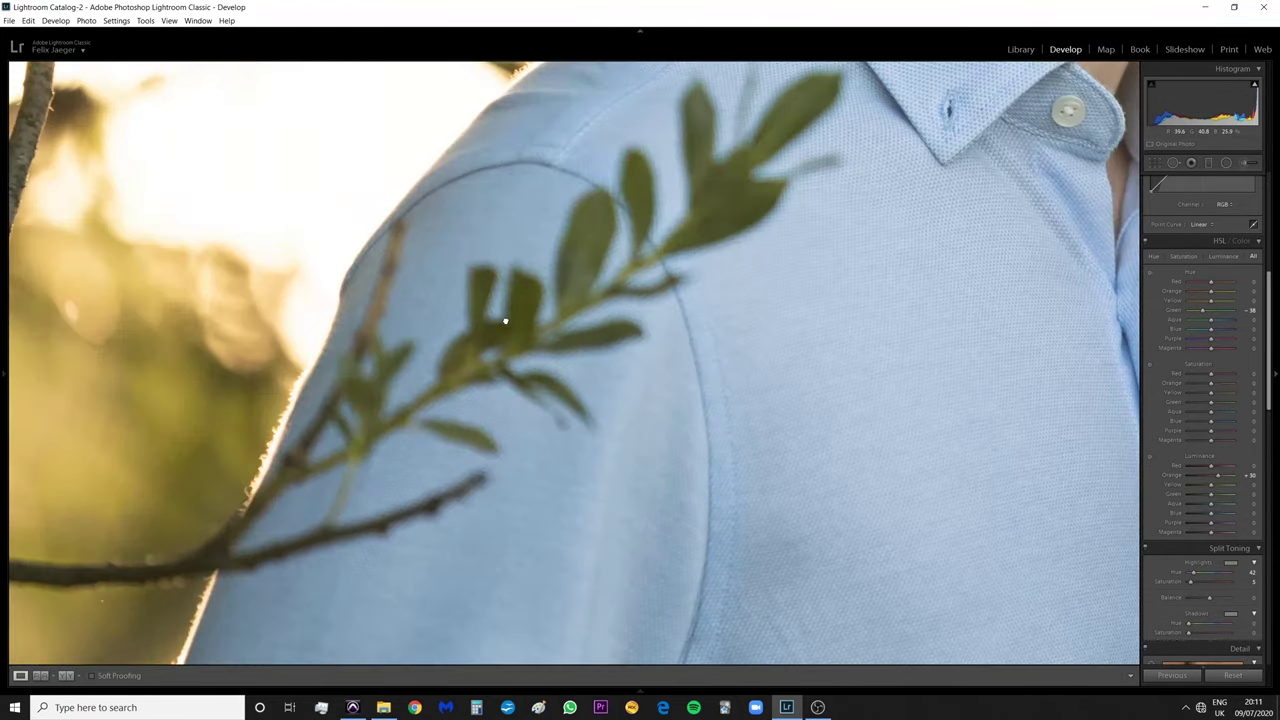
{"action": "left_click_drag", "start_coordinate": [600, 271], "coordinate": [530, 379]}
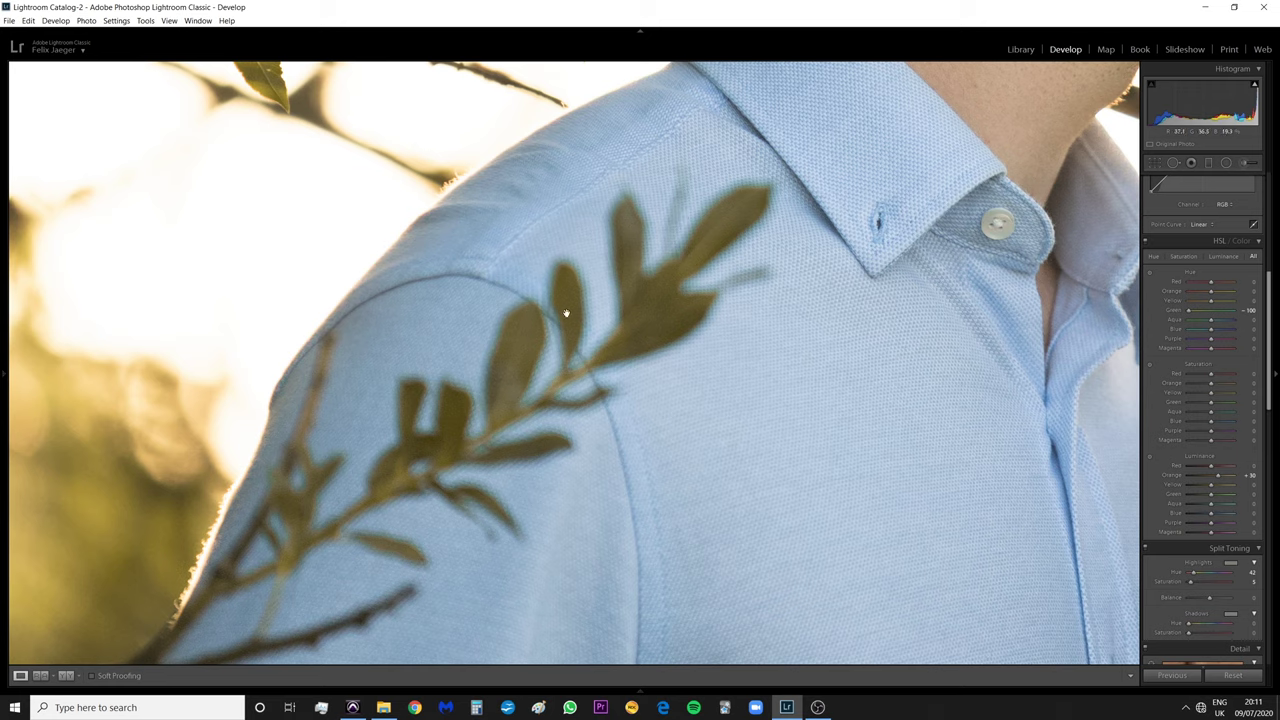
Settle the Green hue at -31 for olive leaves, then zoom back to Fit
{"action": "left_click_drag", "start_coordinate": [1188, 311], "coordinate": [1236, 311]}
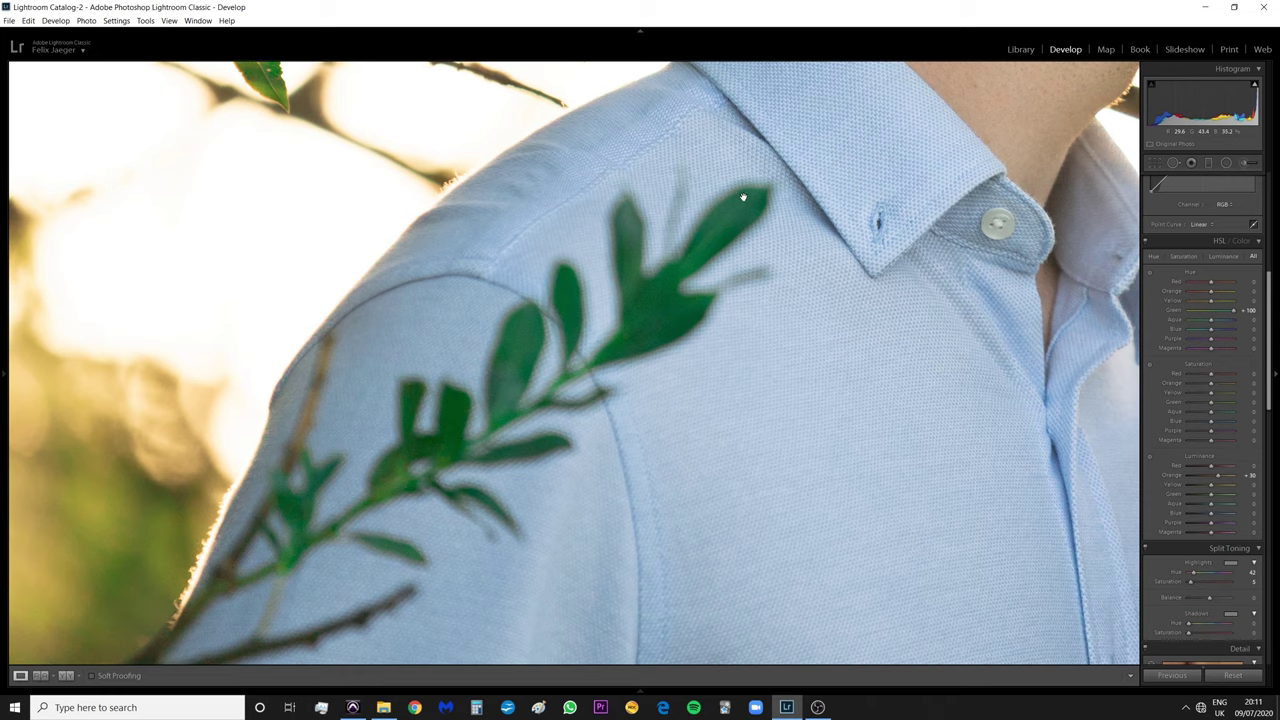
{"action": "left_click", "coordinate": [694, 277]}
{"action": "left_click", "coordinate": [405, 383]}
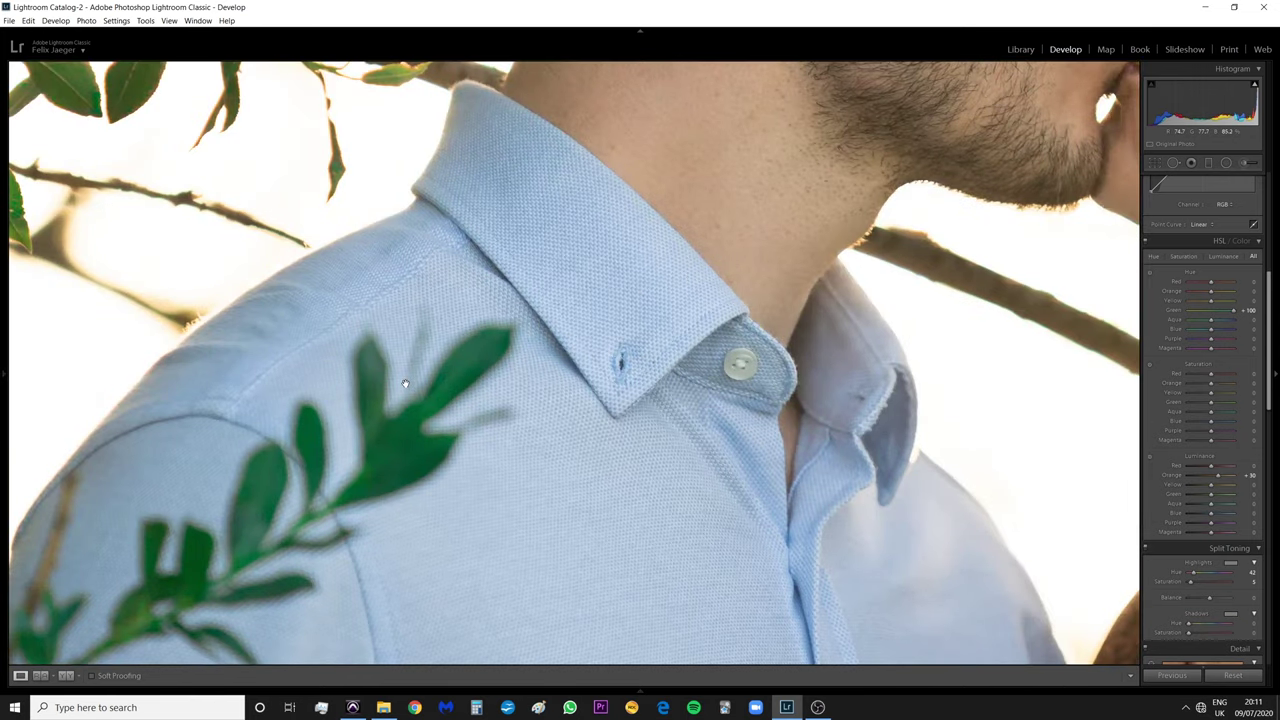
{"action": "left_click_drag", "start_coordinate": [405, 383], "coordinate": [586, 278]}
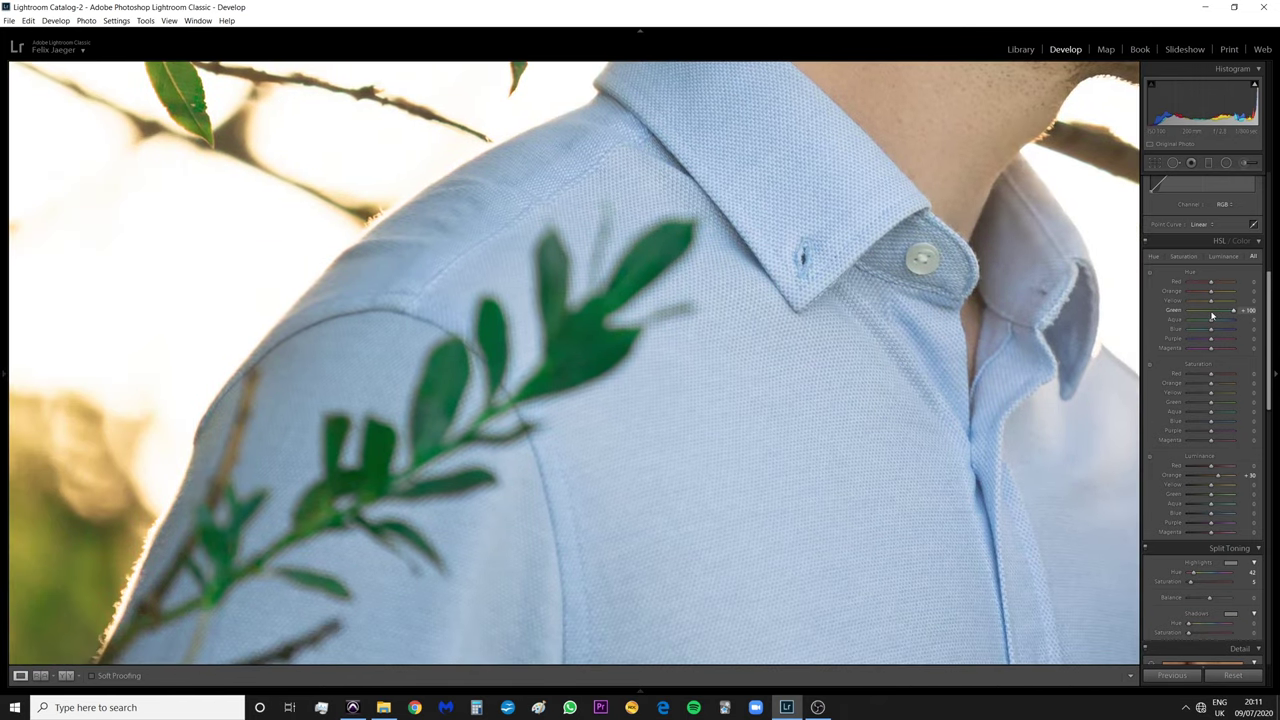
{"action": "left_click_drag", "start_coordinate": [1212, 316], "coordinate": [1204, 316]}
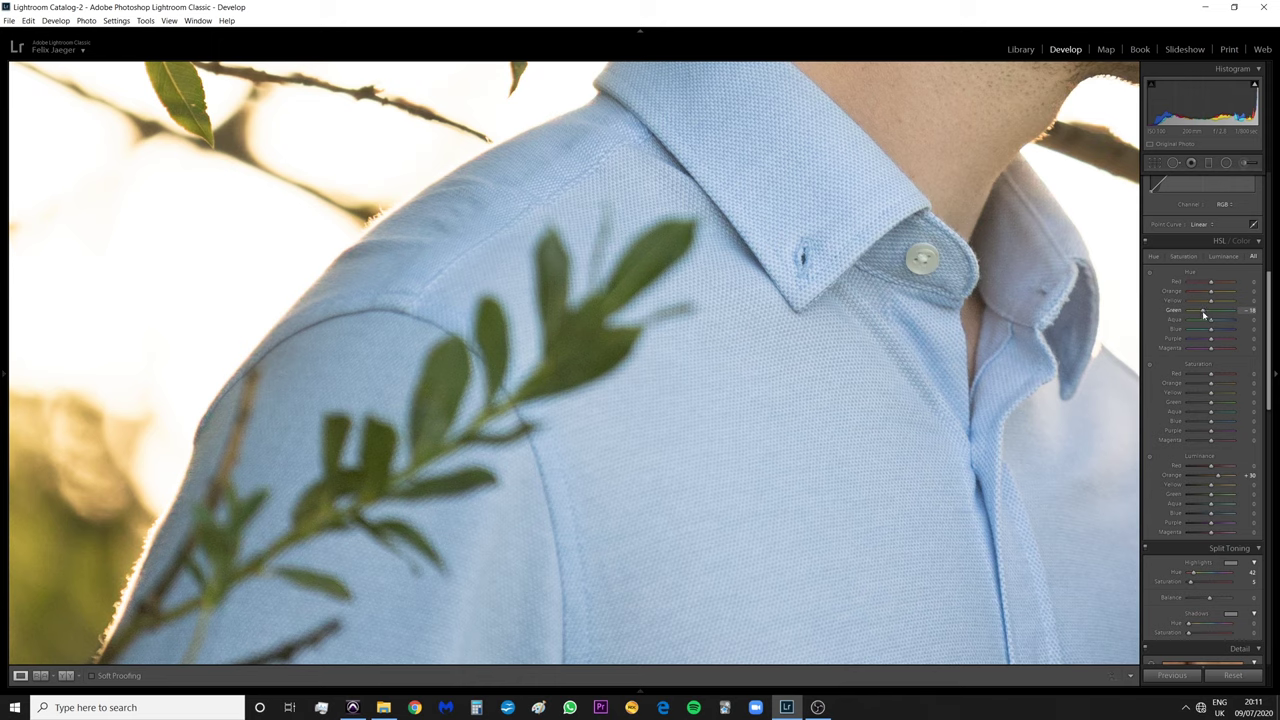
{"action": "left_click", "coordinate": [920, 276]}
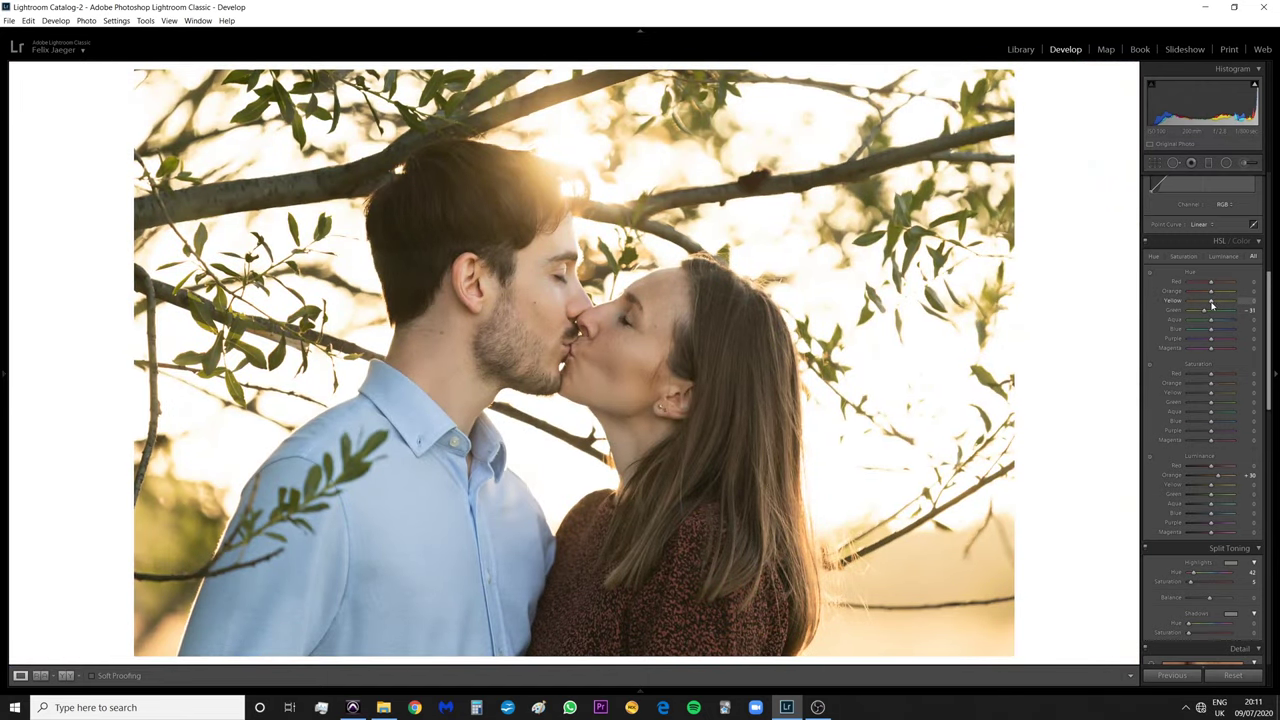
Set HSL hues to Yellow -20, Red -10 and Orange -5
{"action": "left_click_drag", "start_coordinate": [1212, 304], "coordinate": [1231, 306]}
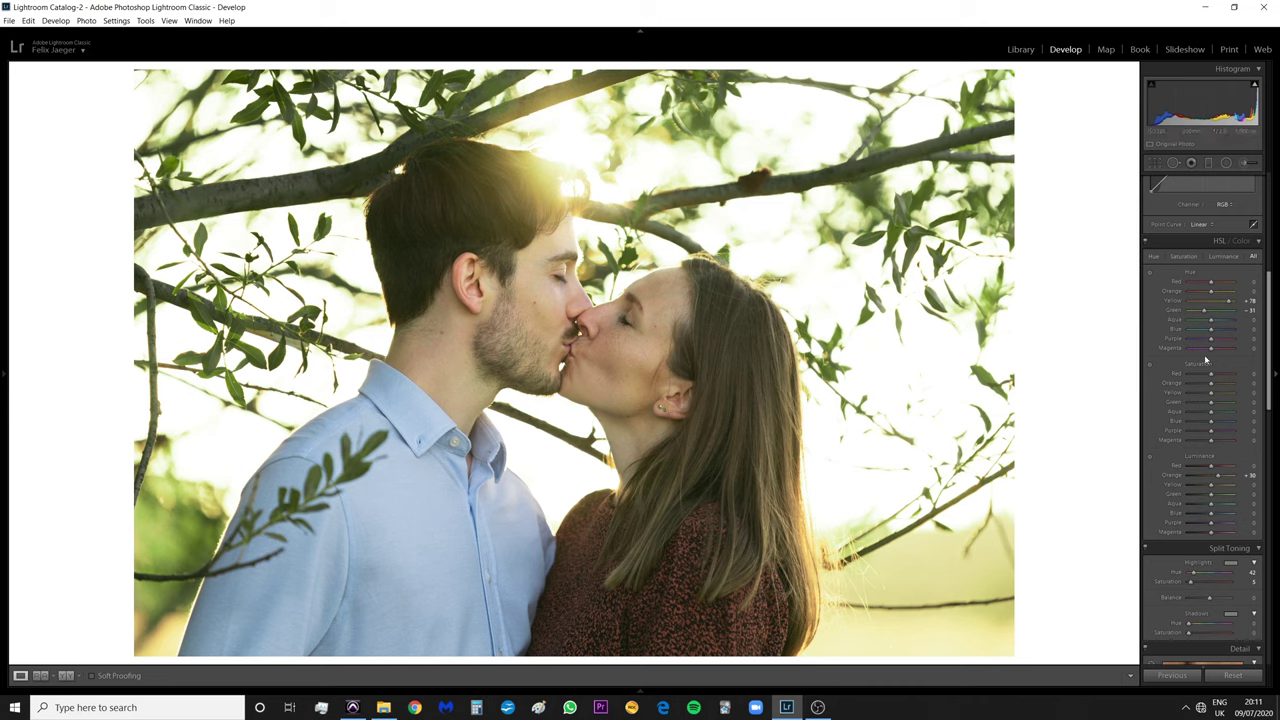
{"action": "left_click_drag", "start_coordinate": [1228, 301], "coordinate": [1212, 307]}
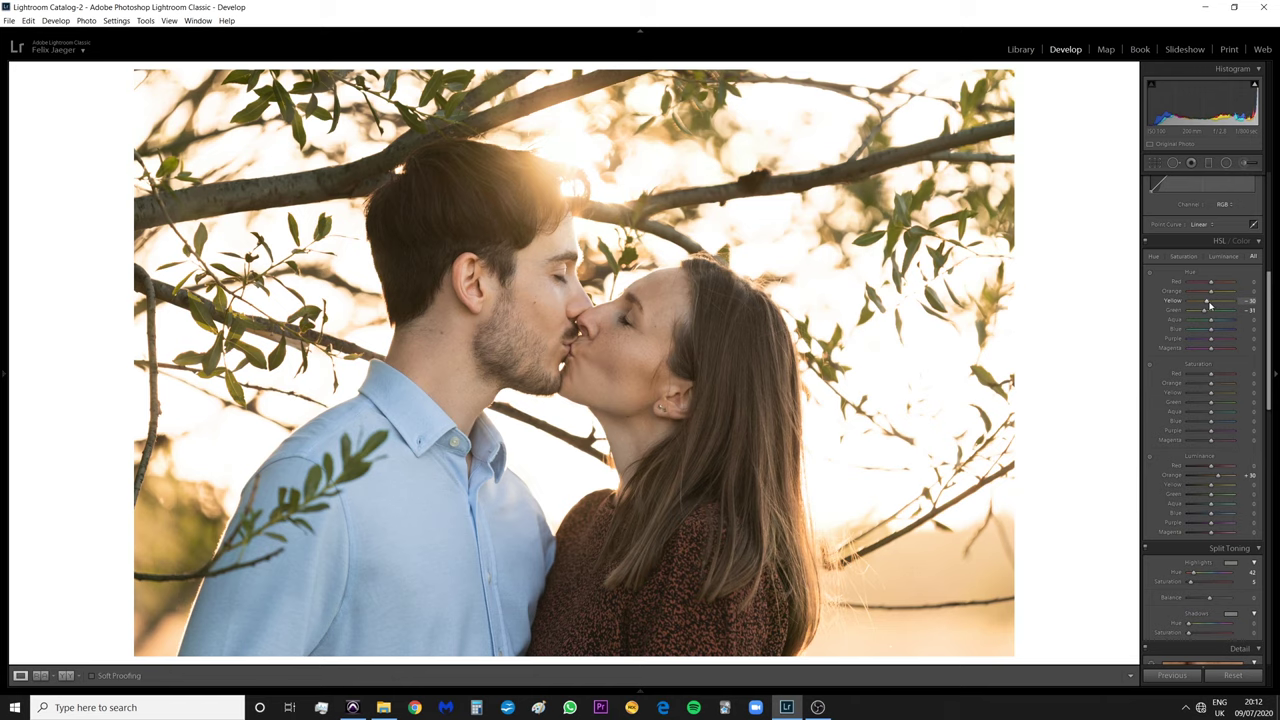
{"action": "left_click_drag", "start_coordinate": [1208, 302], "coordinate": [1205, 291]}
{"action": "left_click_drag", "start_coordinate": [1211, 287], "coordinate": [1180, 289]}
{"action": "left_click_drag", "start_coordinate": [1190, 288], "coordinate": [1210, 285]}
Lower HSL Yellow luminance to -24, then return to the Basic panel
{"action": "scroll", "coordinate": [1180, 288], "scroll_direction": "down", "scroll_amount": 3}
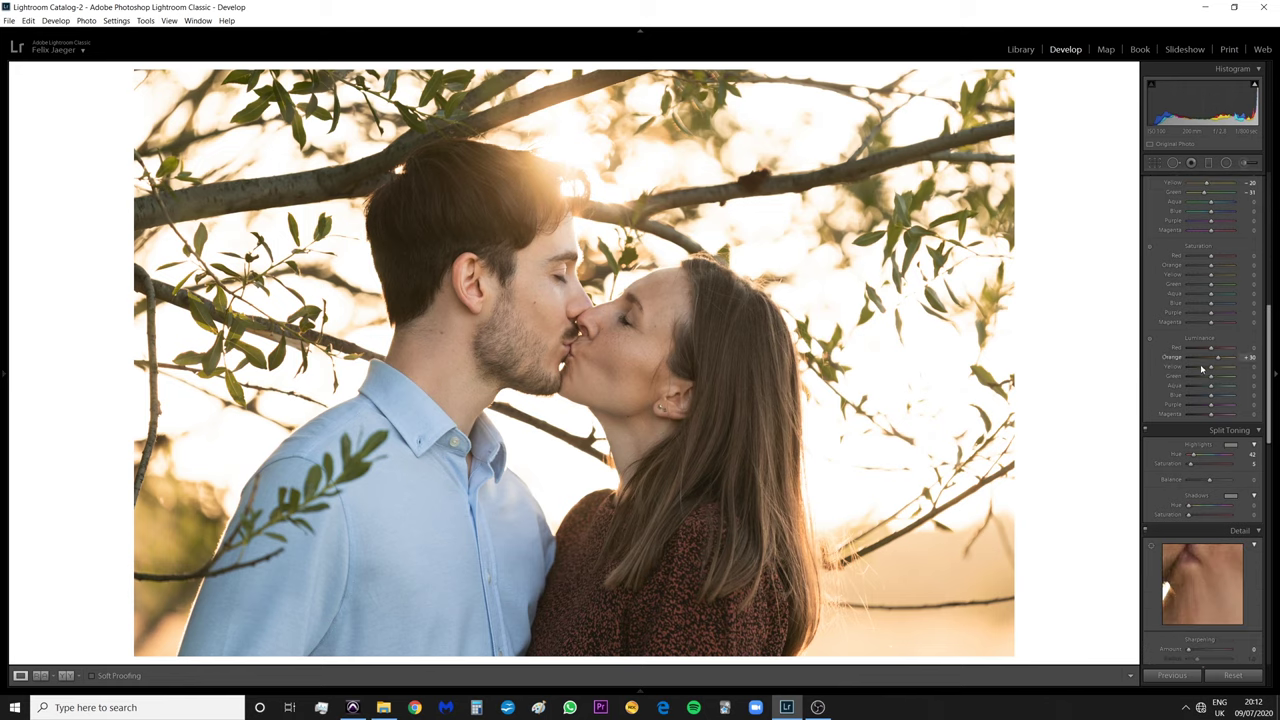
{"action": "left_click_drag", "start_coordinate": [1210, 368], "coordinate": [1216, 384]}
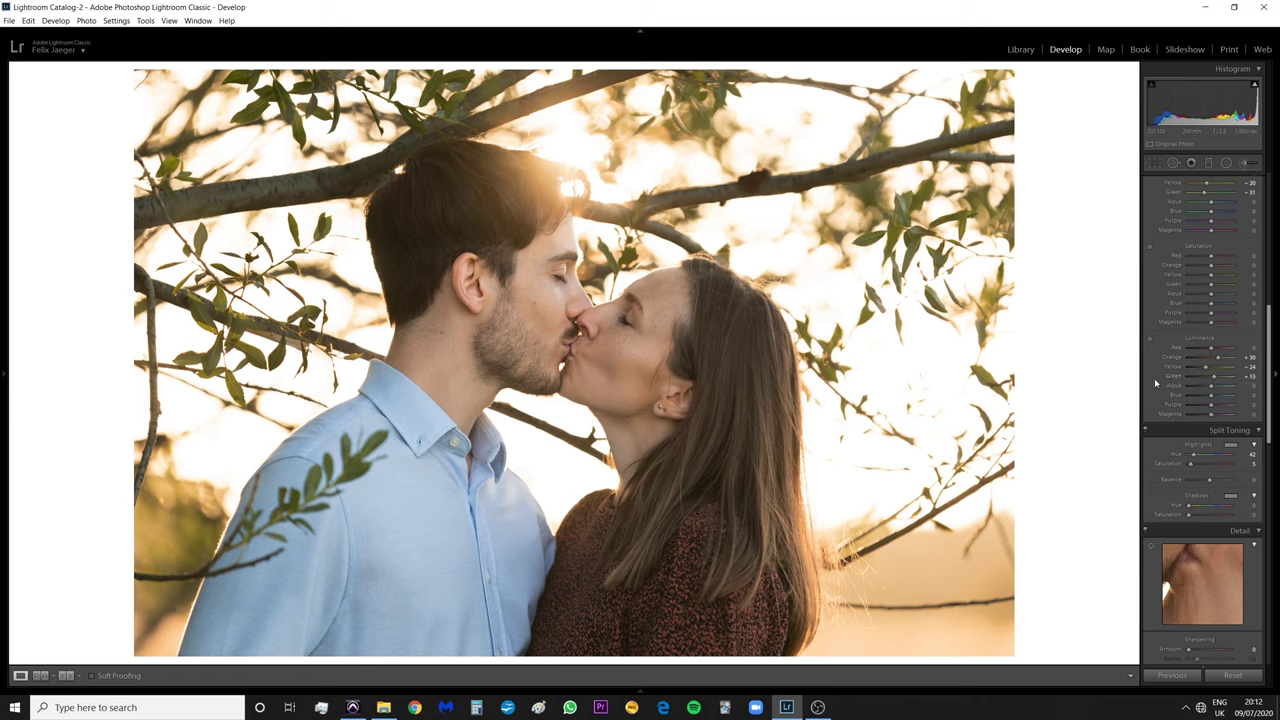
{"action": "scroll", "coordinate": [1155, 383], "scroll_direction": "up", "scroll_amount": 5}
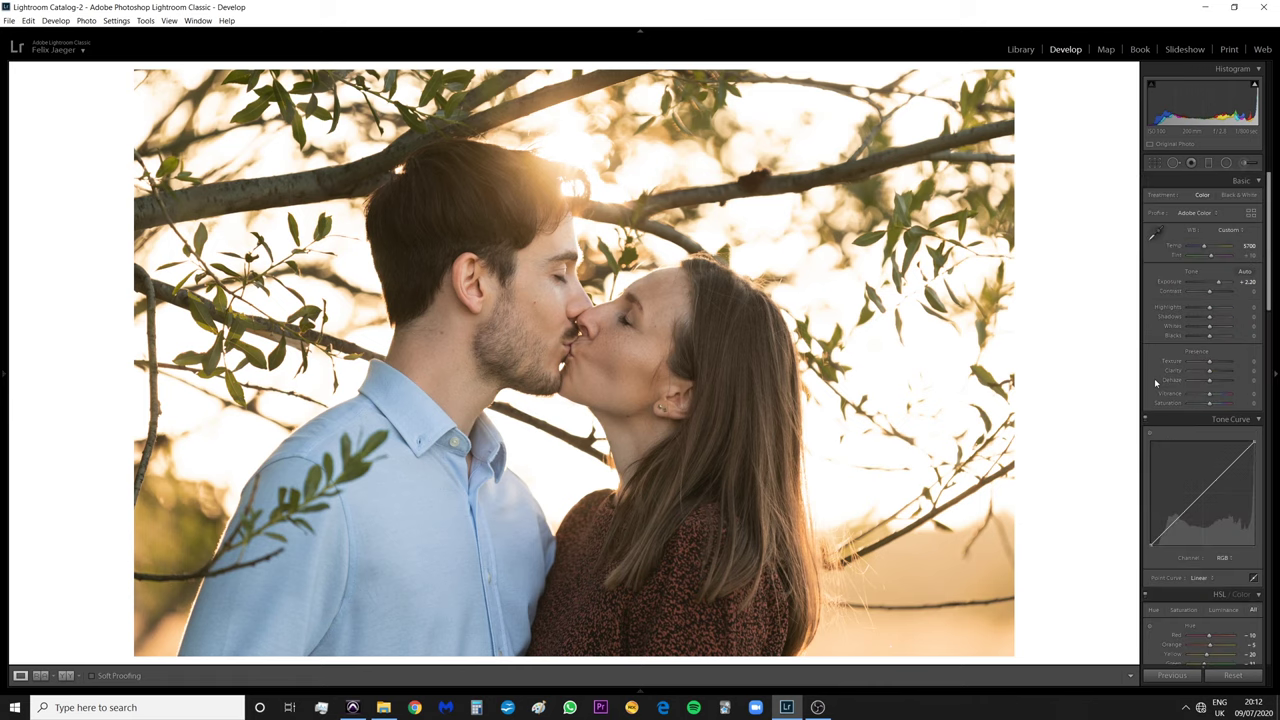
Draw a graduated filter across the couple's faces with exposure reset to 0
{"action": "left_click", "coordinate": [1210, 164]}
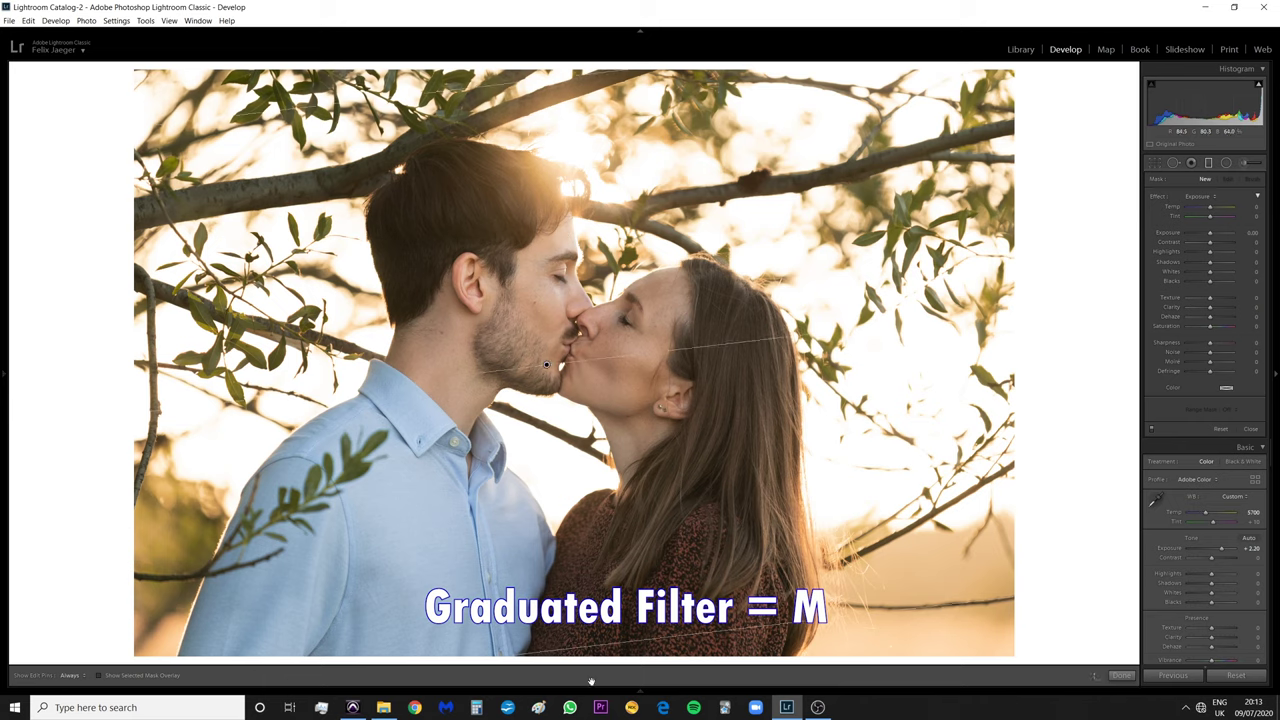
{"action": "mouse_move", "coordinate": [579, 401]}
{"action": "left_mouse_down"}
{"action": "mouse_move", "coordinate": [594, 470]}
{"action": "mouse_move", "coordinate": [582, 407]}
{"action": "mouse_move", "coordinate": [592, 368]}
{"action": "left_mouse_up"}
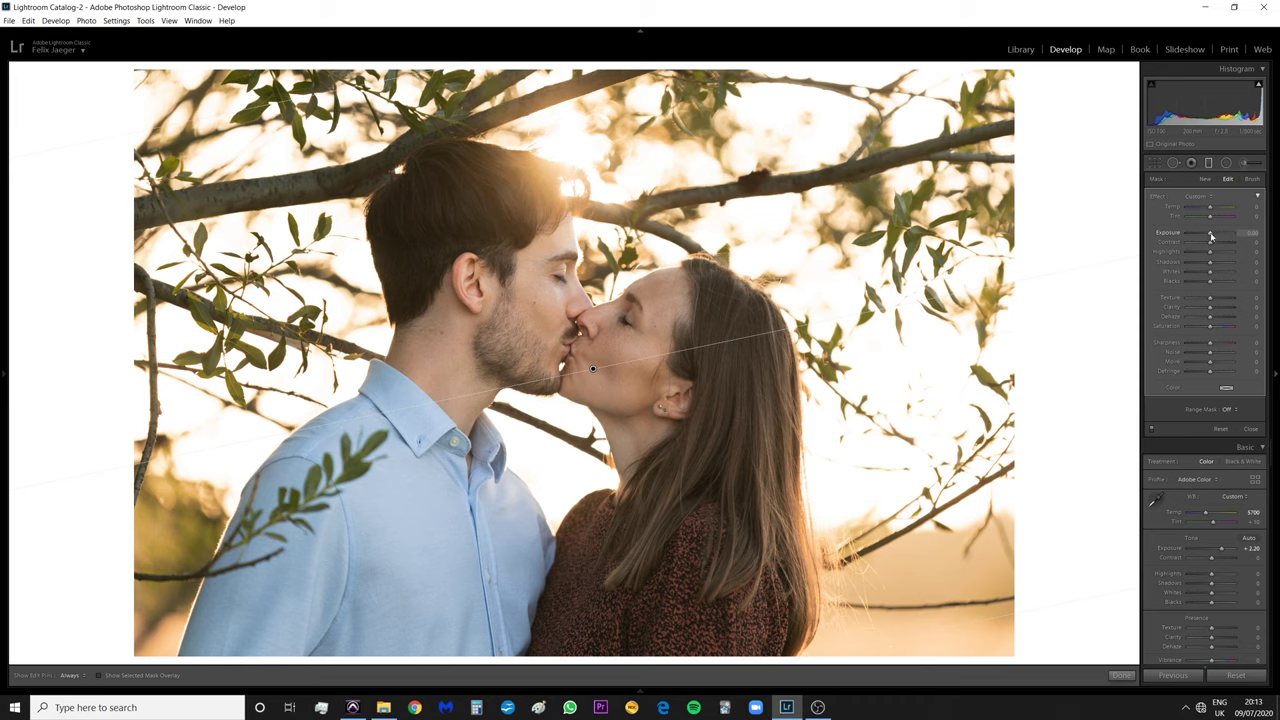
{"action": "left_click_drag", "start_coordinate": [1211, 236], "coordinate": [1187, 236]}
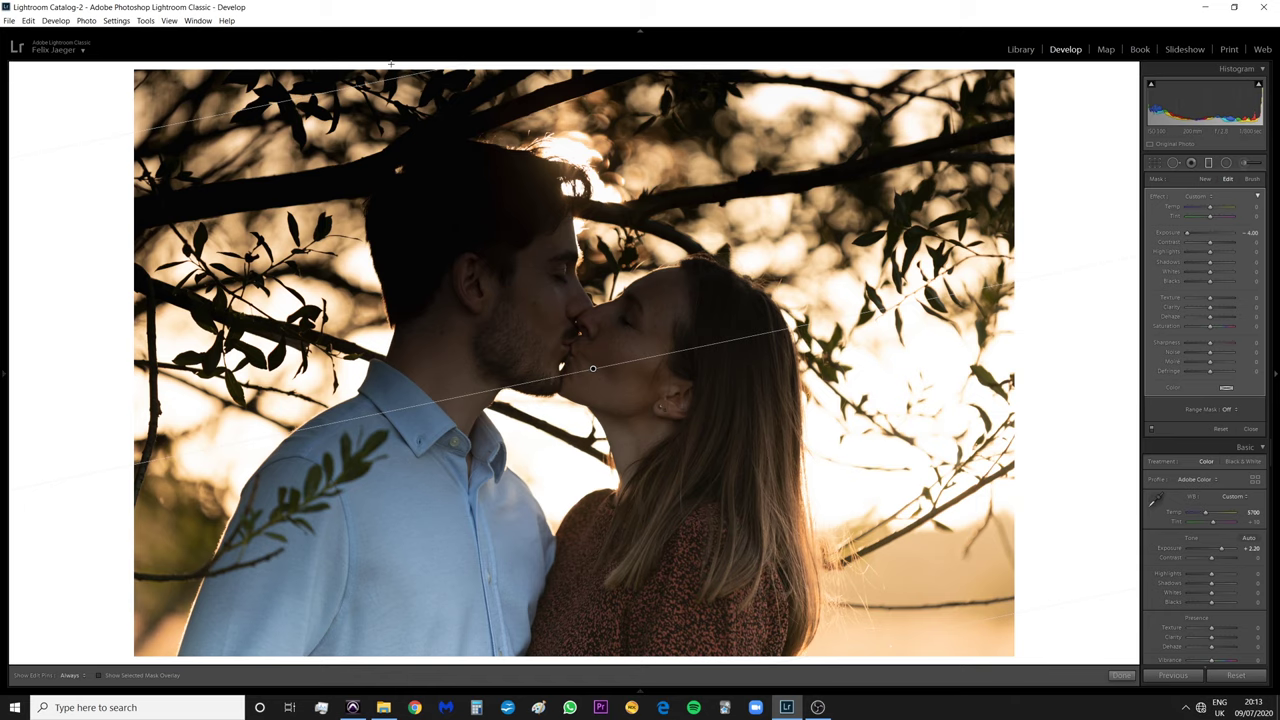
{"action": "double_click", "coordinate": [1191, 236]}
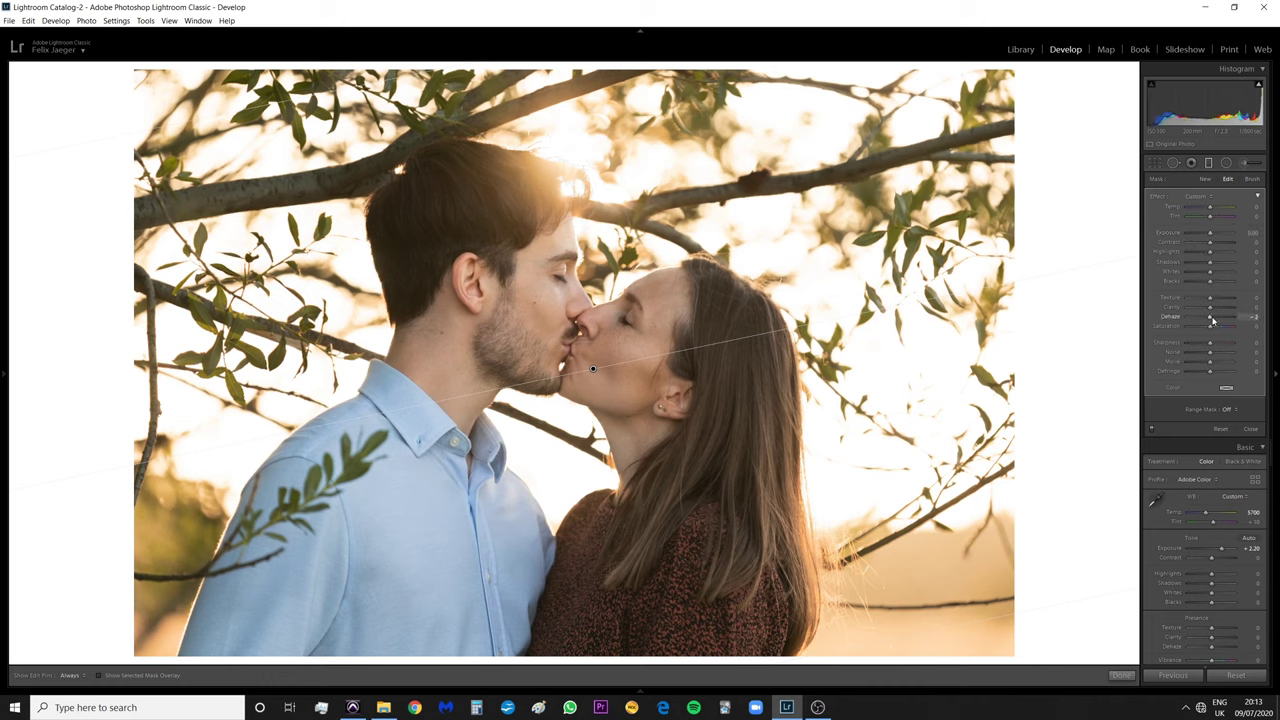
Set the gradient's Dehaze to -19 and Highlights to -35, compare, and close it
{"action": "key", "text": "Down"}
{"action": "key", "text": "Down"}
{"action": "key", "text": "Down"}
{"action": "key", "text": "Down"}
{"action": "key", "text": "Down"}
{"action": "key", "text": "Down"}
{"action": "key", "text": "Down"}
{"action": "key", "text": "Down"}
{"action": "key", "text": "Down"}
{"action": "key", "text": "Down"}
{"action": "key", "text": "Down"}
{"action": "key", "text": "Down"}
{"action": "key", "text": "Down"}
{"action": "key", "text": "Down"}
{"action": "key", "text": "Down"}
{"action": "key", "text": "Down"}
{"action": "key", "text": "Down"}
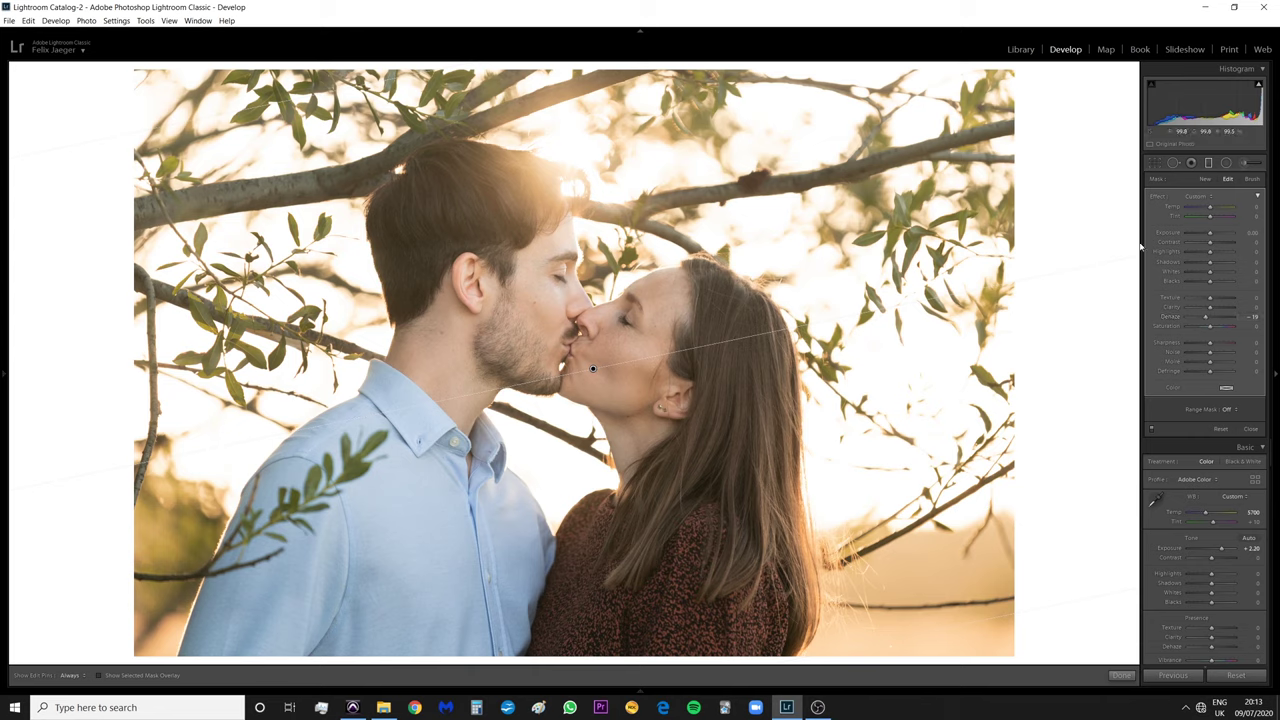
{"action": "left_click_drag", "start_coordinate": [1211, 256], "coordinate": [1209, 237]}
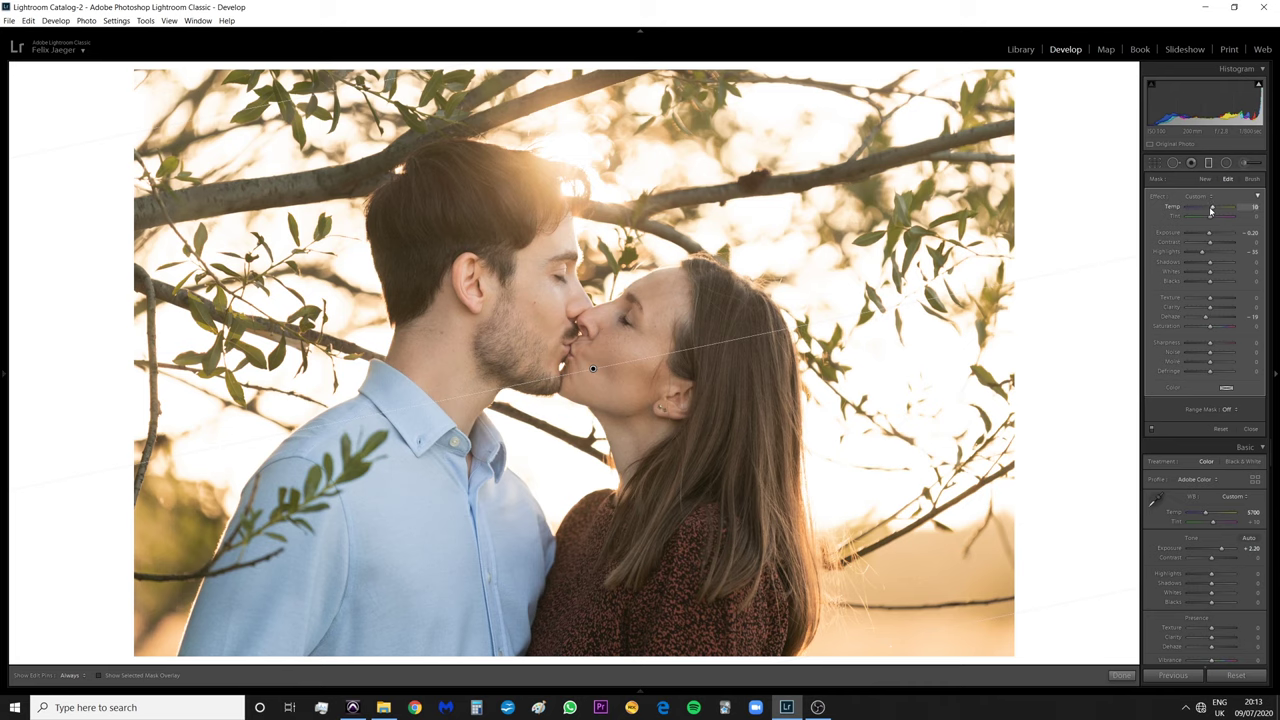
{"action": "left_click", "coordinate": [1151, 430]}
{"action": "left_click", "coordinate": [1151, 430]}
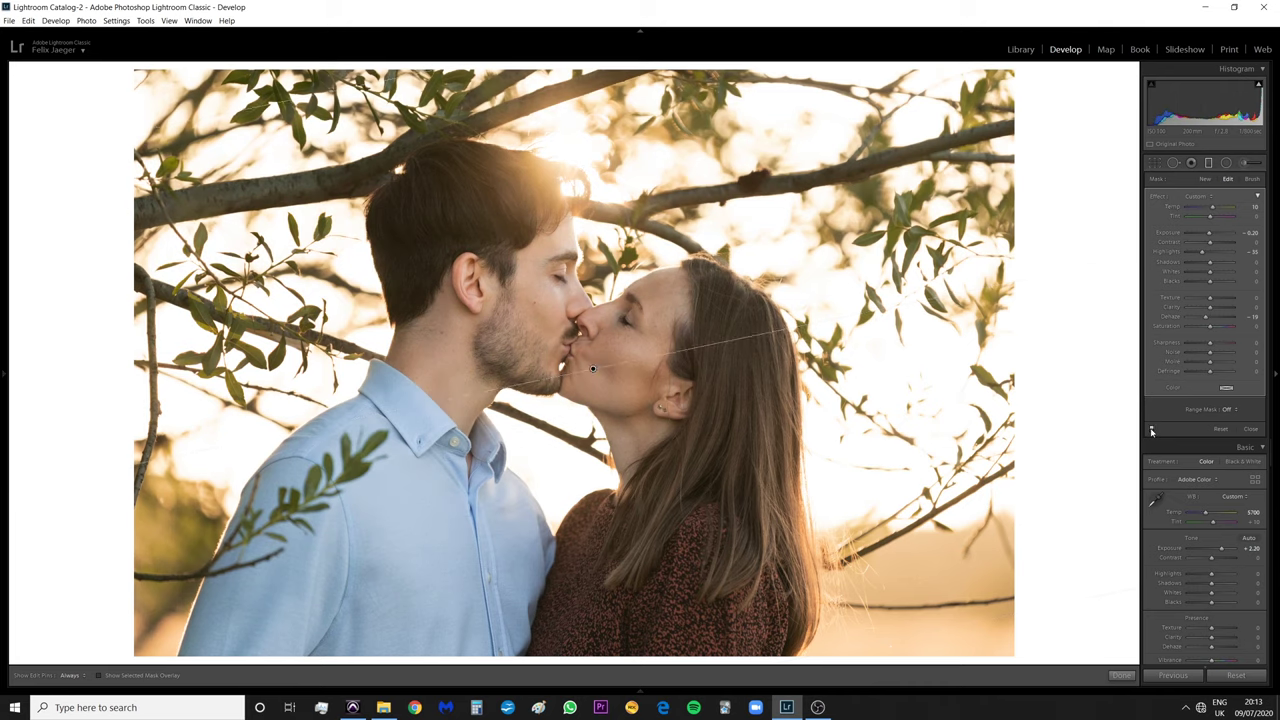
{"action": "left_click", "coordinate": [1208, 163]}
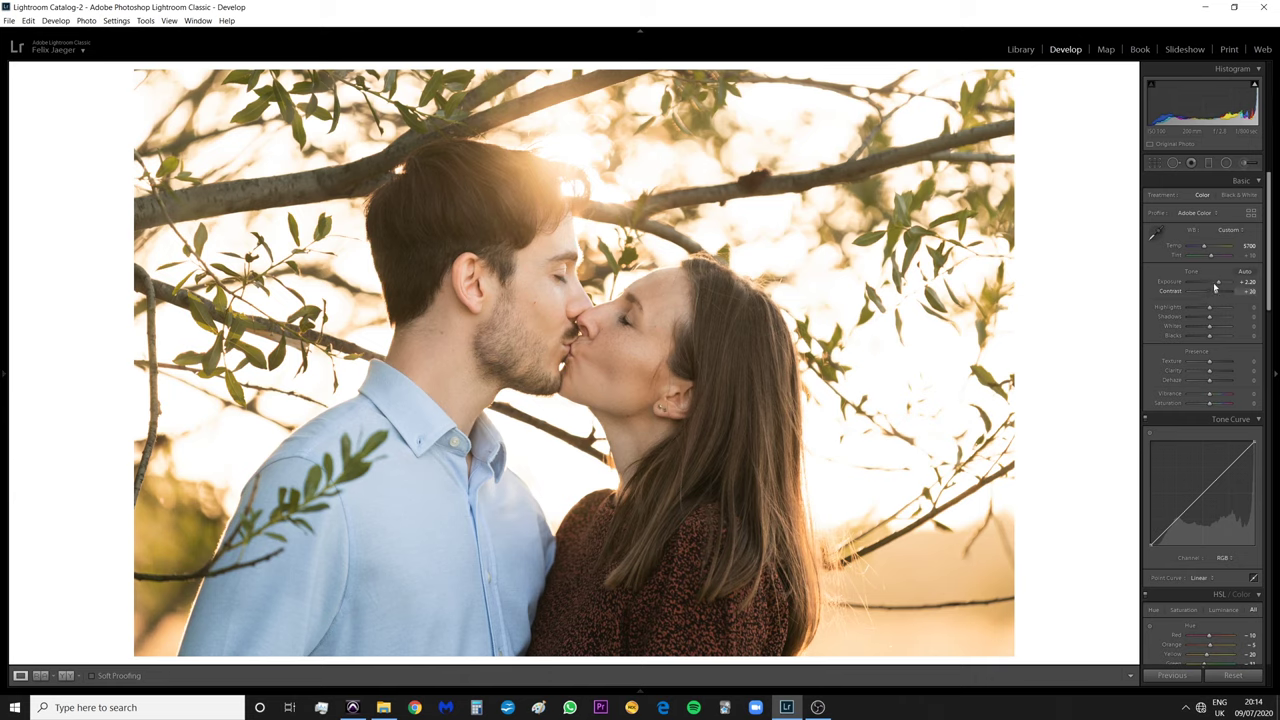
Set Contrast to +30 and ease Exposure down to +1.80
{"action": "left_click", "coordinate": [1215, 290]}
{"action": "scroll", "coordinate": [1165, 400], "scroll_direction": "down", "scroll_amount": 5}
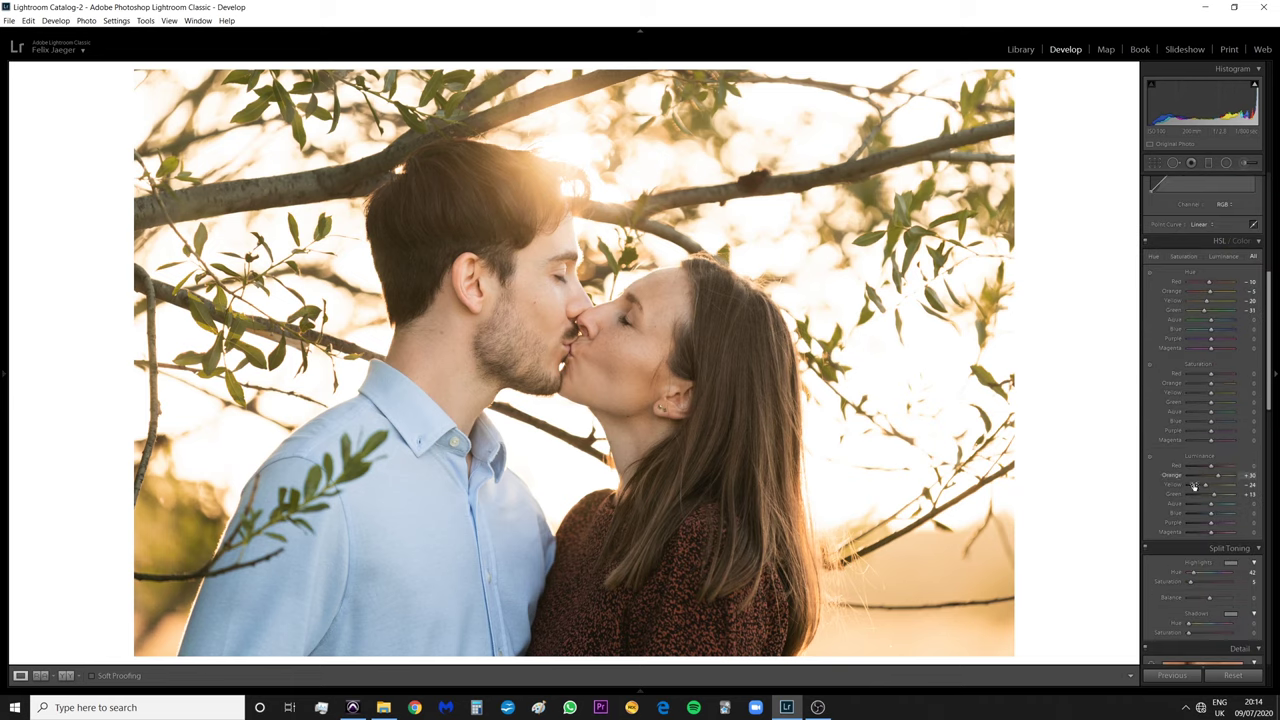
{"action": "scroll", "coordinate": [1200, 420], "scroll_direction": "up", "scroll_amount": 5}
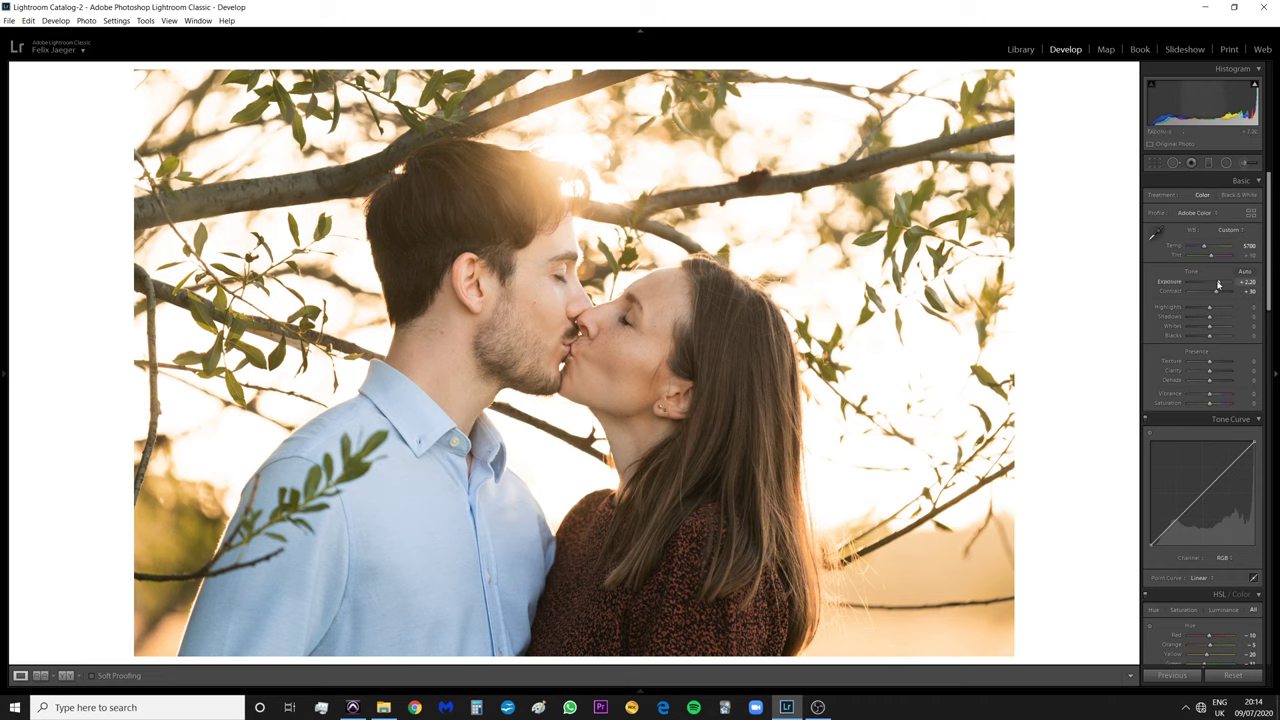
{"action": "key", "text": "Down"}
{"action": "key", "text": "Down"}
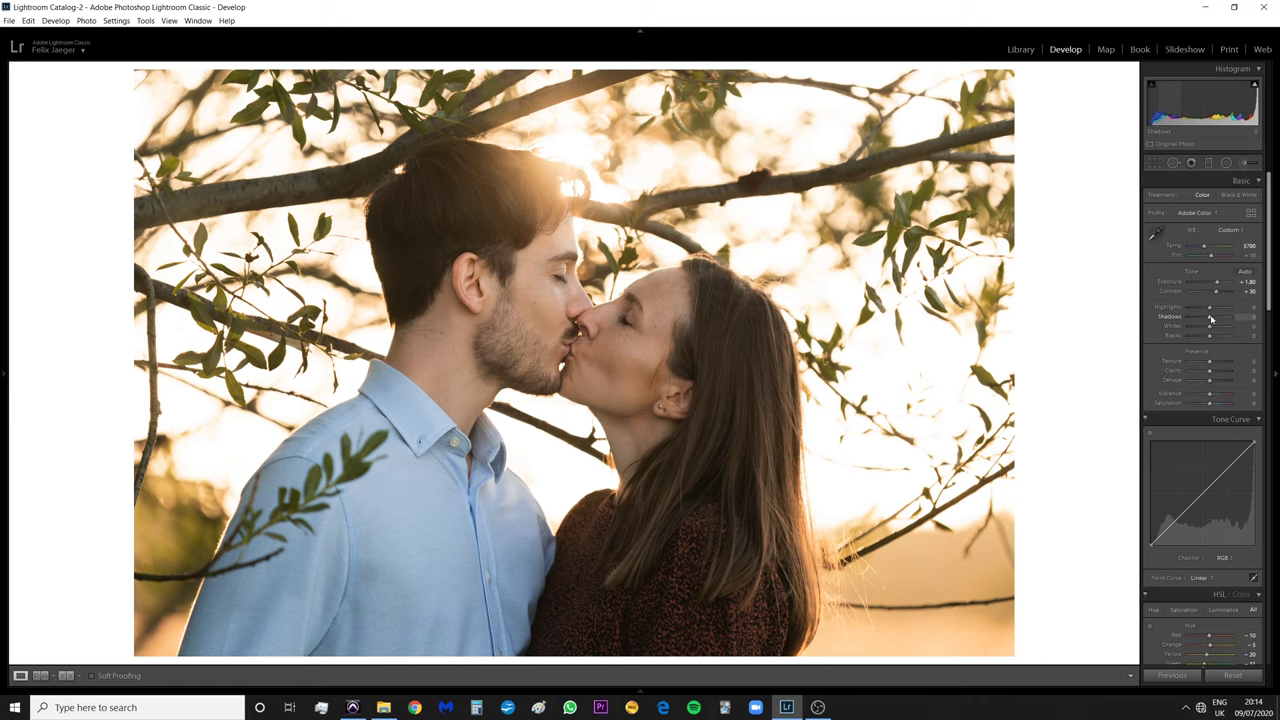
Try darker and brighter Shadows, then leave Shadows at 0
{"action": "left_click_drag", "start_coordinate": [1210, 318], "coordinate": [1208, 318]}
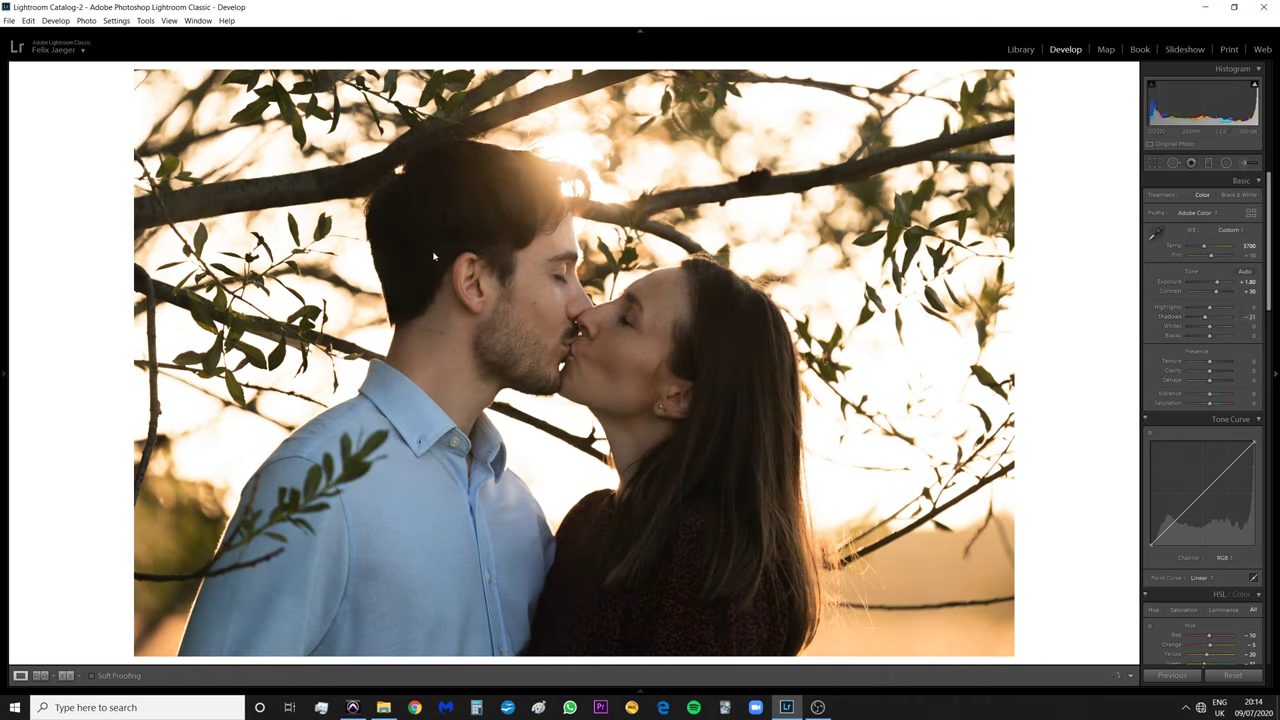
{"action": "double_click", "coordinate": [1211, 320]}
{"action": "left_click_drag", "start_coordinate": [1211, 320], "coordinate": [1212, 321]}
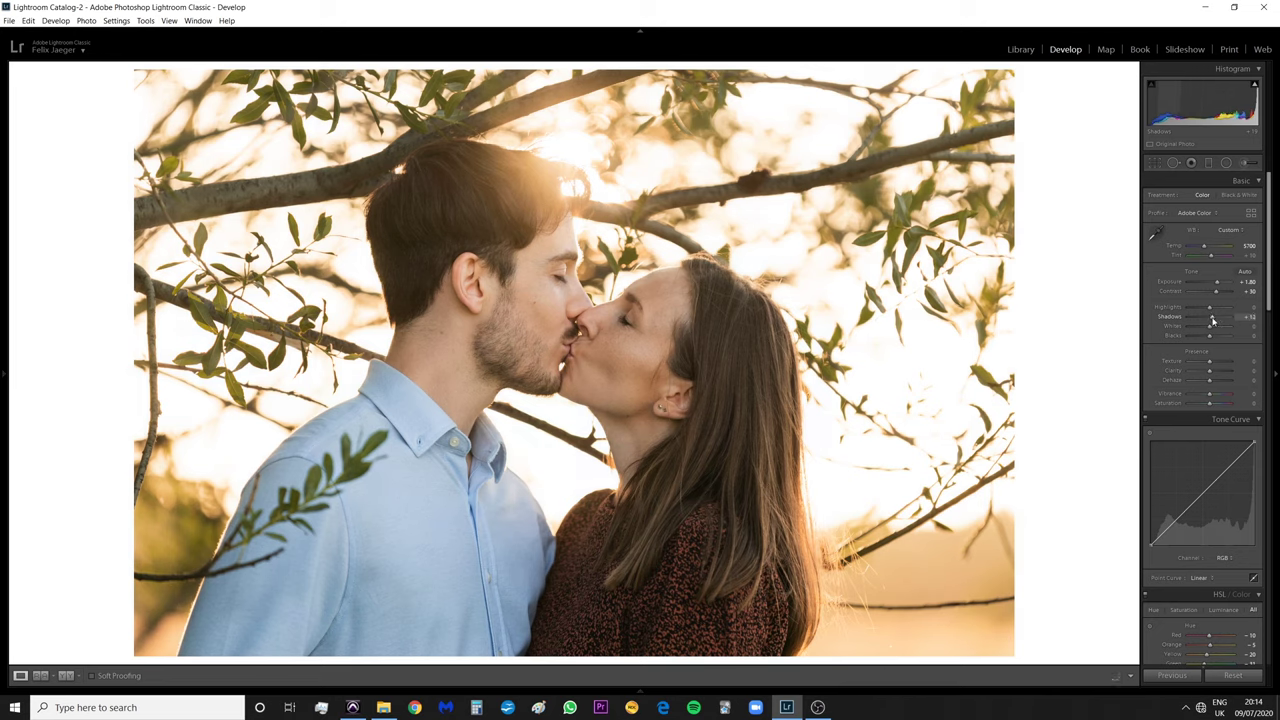
{"action": "double_click", "coordinate": [1212, 321]}
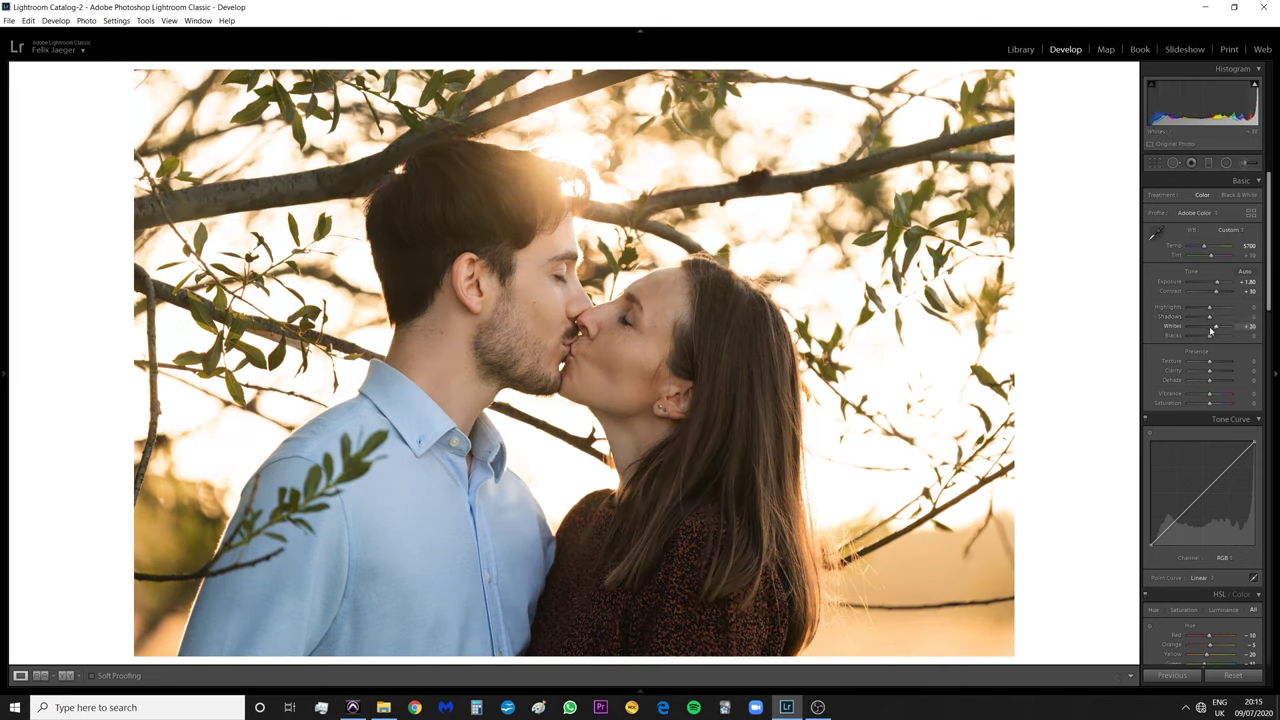
Set Whites to +15 with the arrow keys
{"action": "key", "text": "Up"}
{"action": "key", "text": "Up"}
{"action": "key", "text": "Up"}
{"action": "double_click", "coordinate": [1211, 328]}
{"action": "key", "text": "Up"}
{"action": "key", "text": "Up"}
{"action": "key", "text": "Up"}
{"action": "key", "text": "Up"}
{"action": "key", "text": "Up"}
{"action": "key", "text": "Up"}
{"action": "key", "text": "Up"}
{"action": "key", "text": "Down"}
{"action": "key", "text": "Down"}
{"action": "key", "text": "Up"}
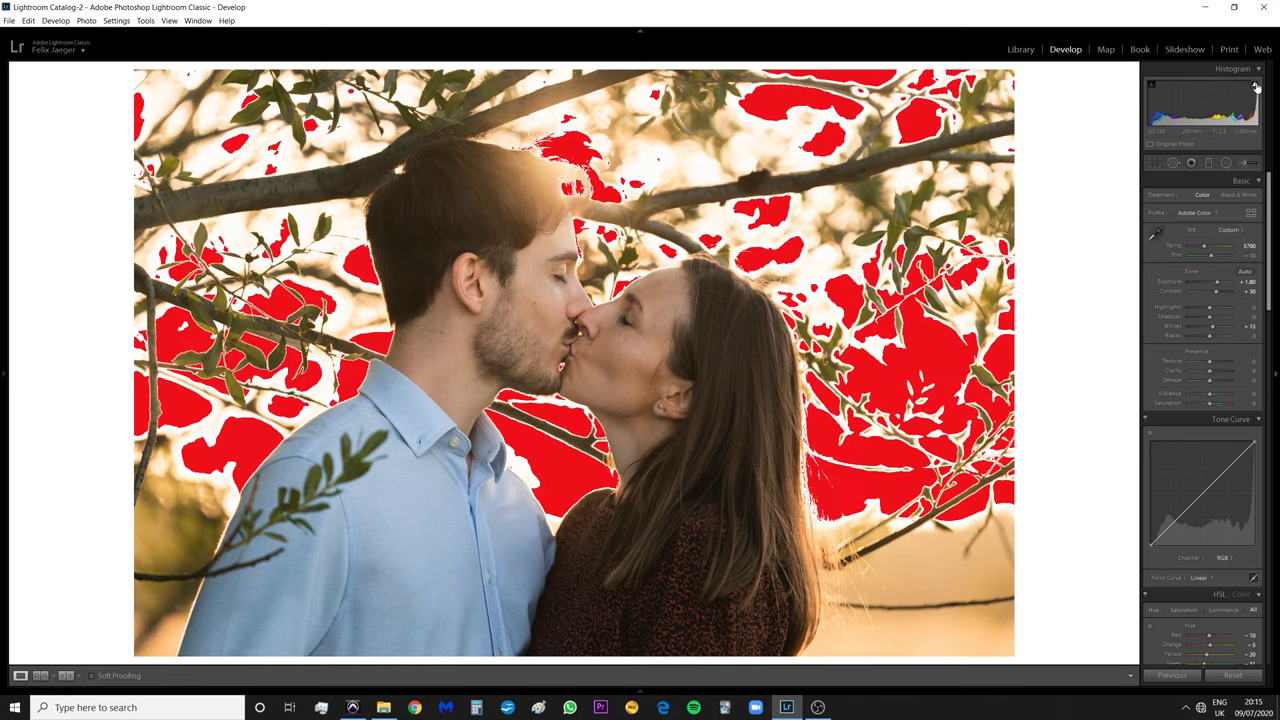
{"action": "mouse_move", "coordinate": [1256, 86]}
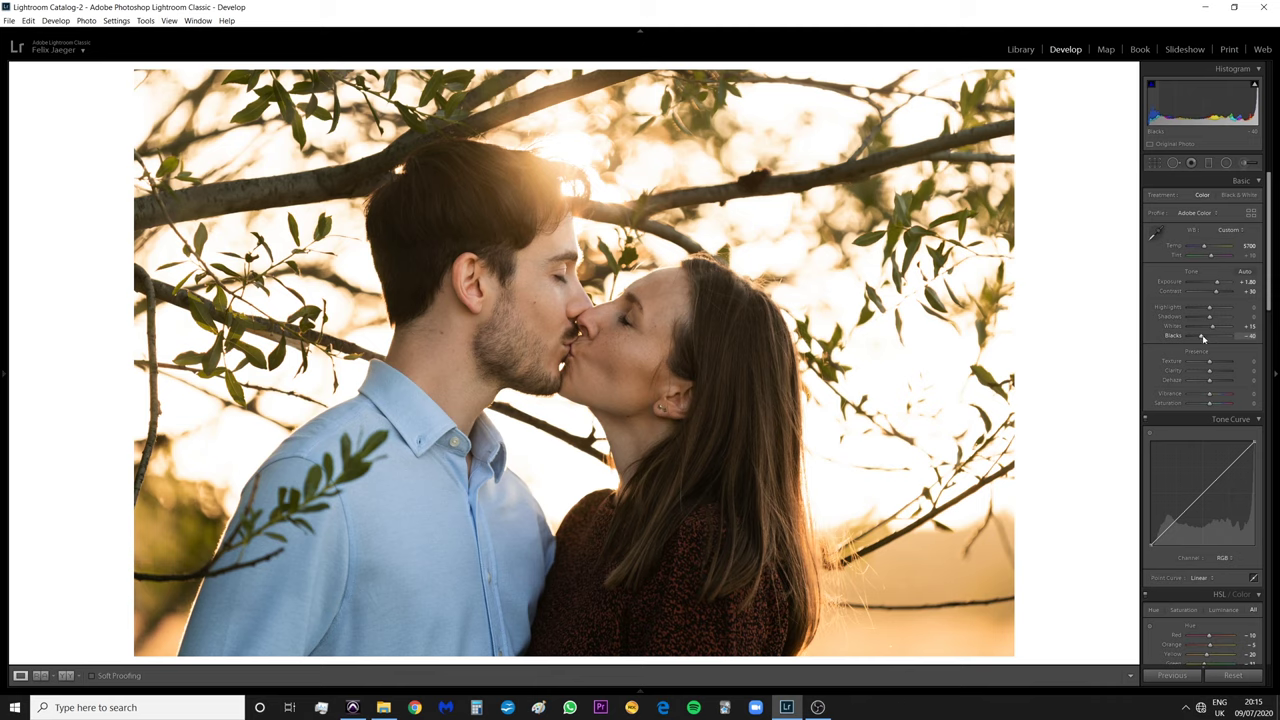
Reset Blacks to 0, and test then reset Texture, Clarity and Dehaze
{"action": "double_click", "coordinate": [1203, 338]}
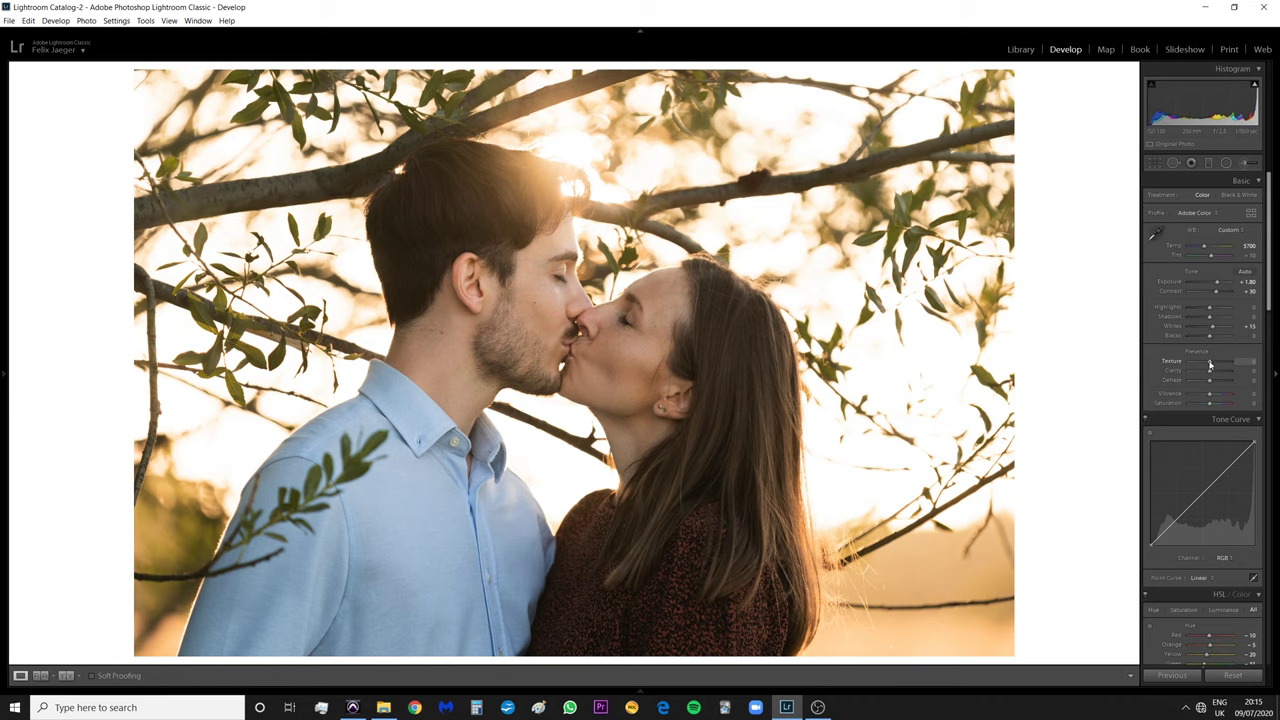
{"action": "left_click_drag", "start_coordinate": [1209, 365], "coordinate": [1114, 371]}
{"action": "double_click", "coordinate": [1189, 363]}
{"action": "left_click_drag", "start_coordinate": [1209, 374], "coordinate": [1217, 374]}
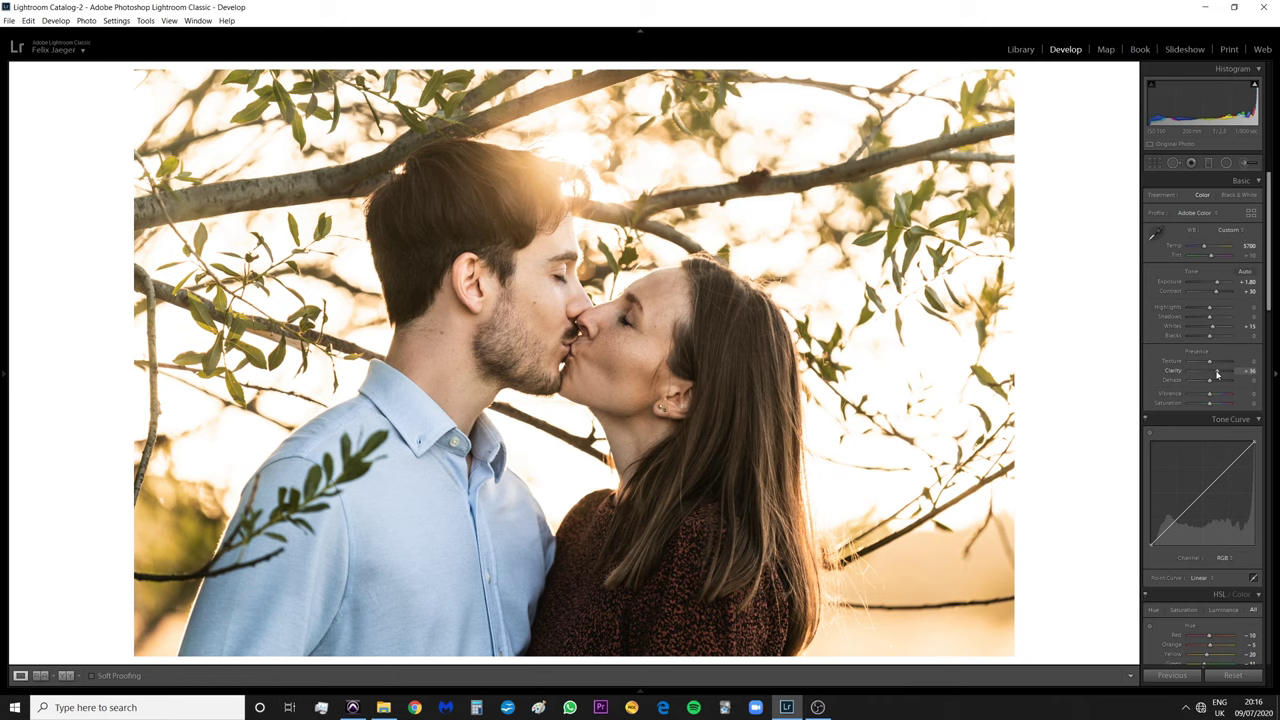
{"action": "left_click_drag", "start_coordinate": [1217, 374], "coordinate": [1209, 374]}
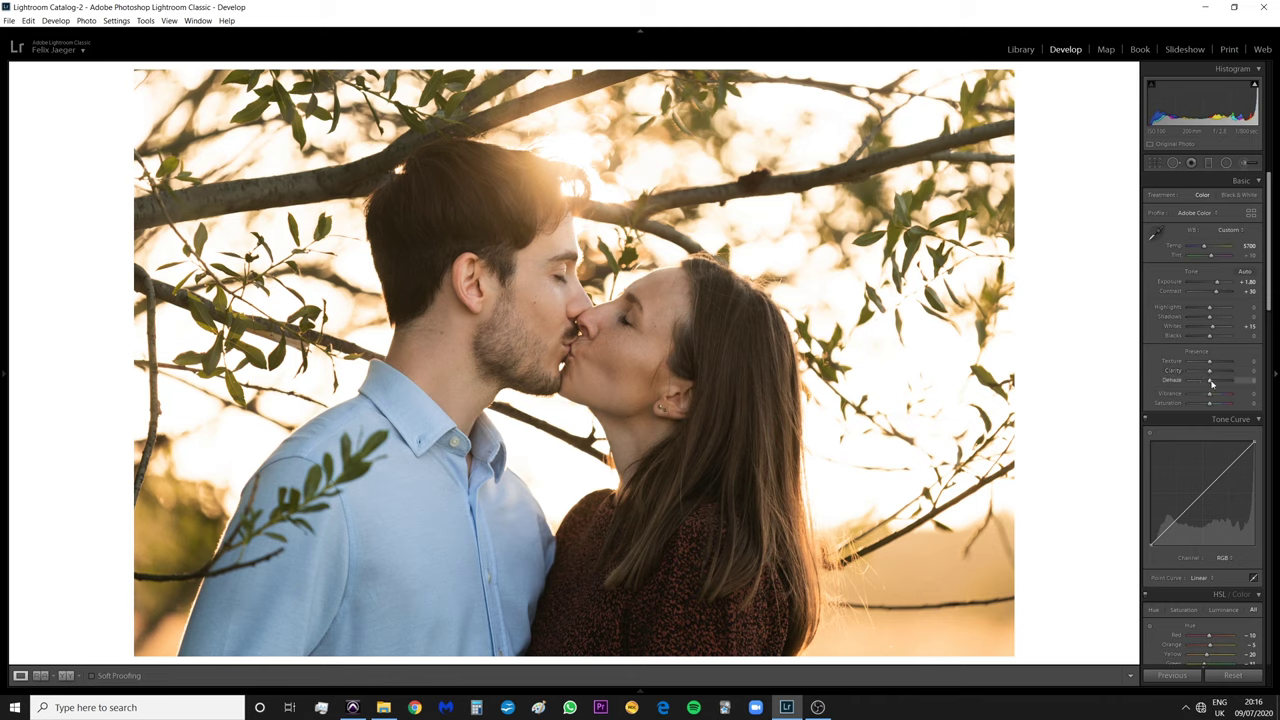
{"action": "left_click_drag", "start_coordinate": [1211, 383], "coordinate": [1212, 383]}
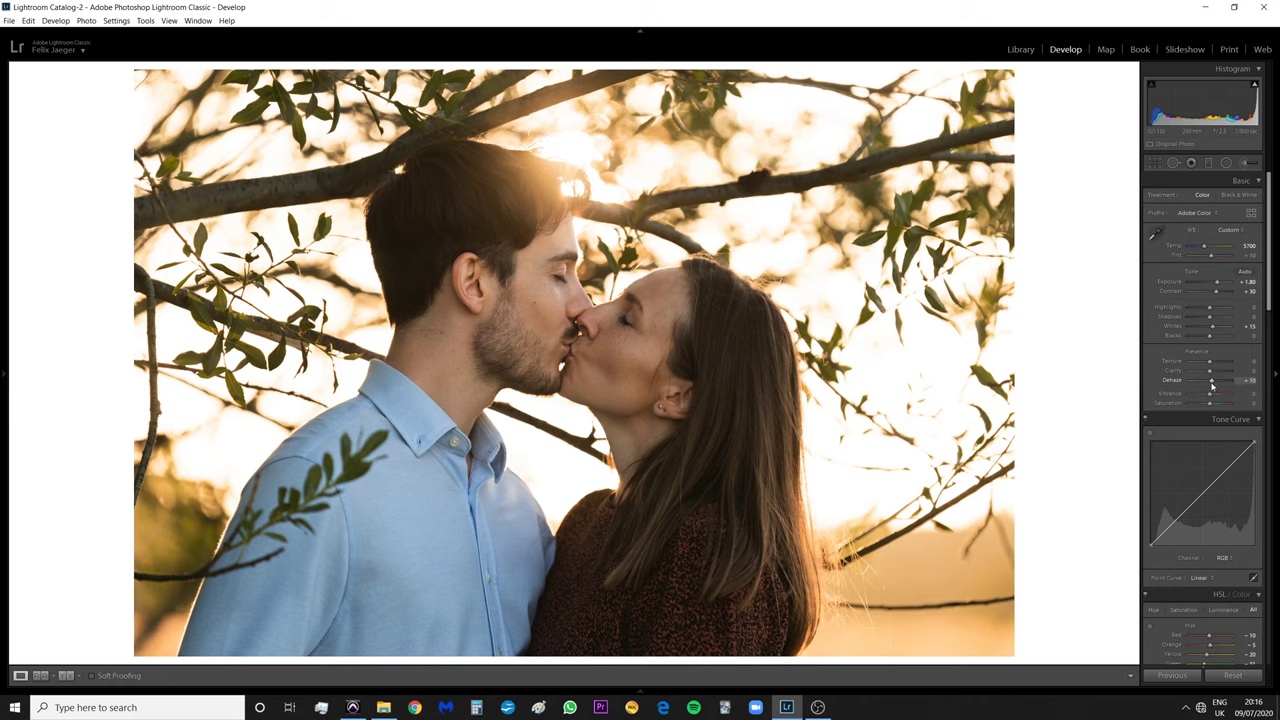
{"action": "left_click_drag", "start_coordinate": [1211, 381], "coordinate": [1220, 385]}
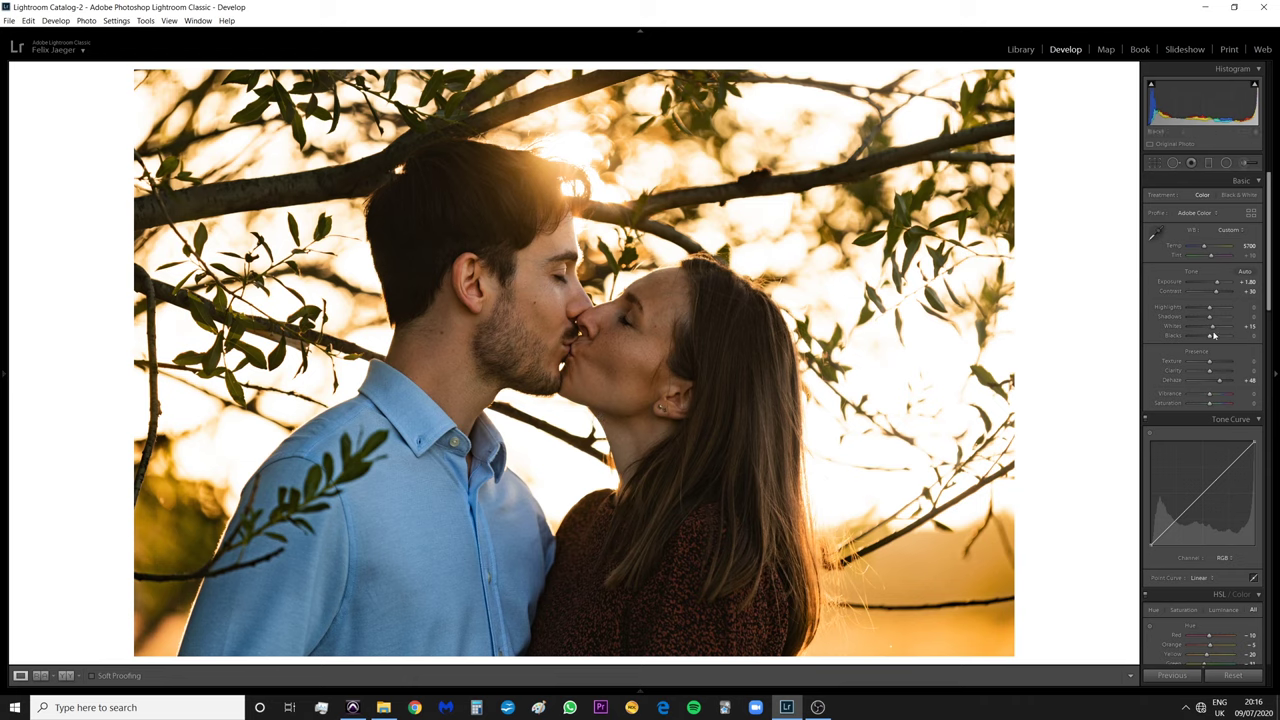
{"action": "double_click", "coordinate": [1218, 383]}
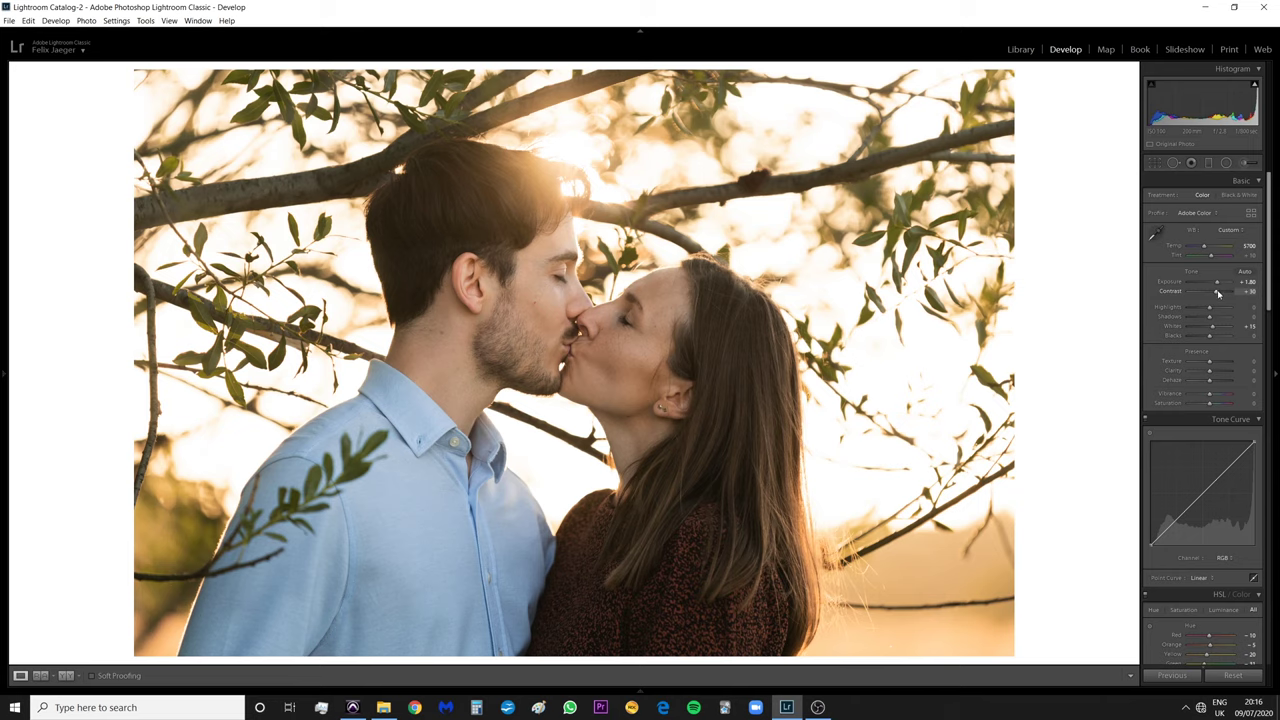
Set Contrast to +35 and Saturation to +10, then show Before/After side by side
{"action": "left_click_drag", "start_coordinate": [1216, 292], "coordinate": [1218, 292]}
{"action": "left_click_drag", "start_coordinate": [1209, 405], "coordinate": [1211, 405]}
{"action": "scroll", "coordinate": [1153, 292], "scroll_direction": "down", "scroll_amount": 10}
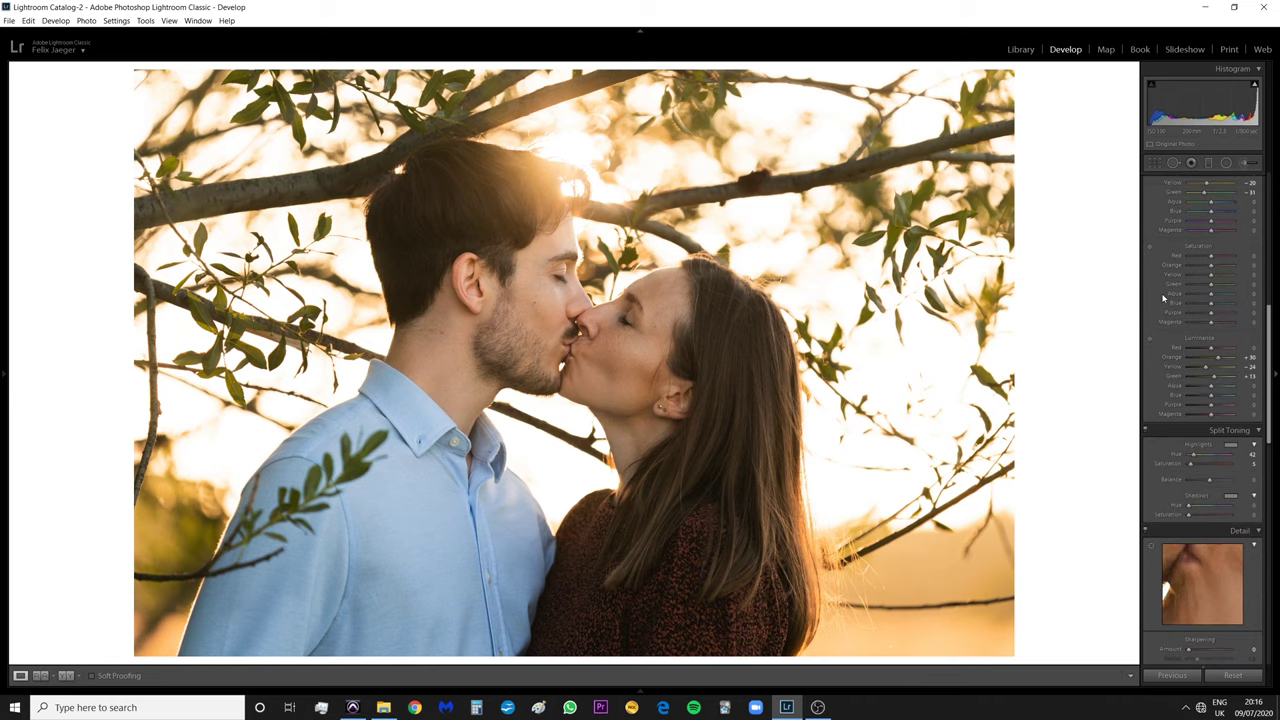
{"action": "scroll", "coordinate": [1163, 298], "scroll_direction": "up", "scroll_amount": 6}
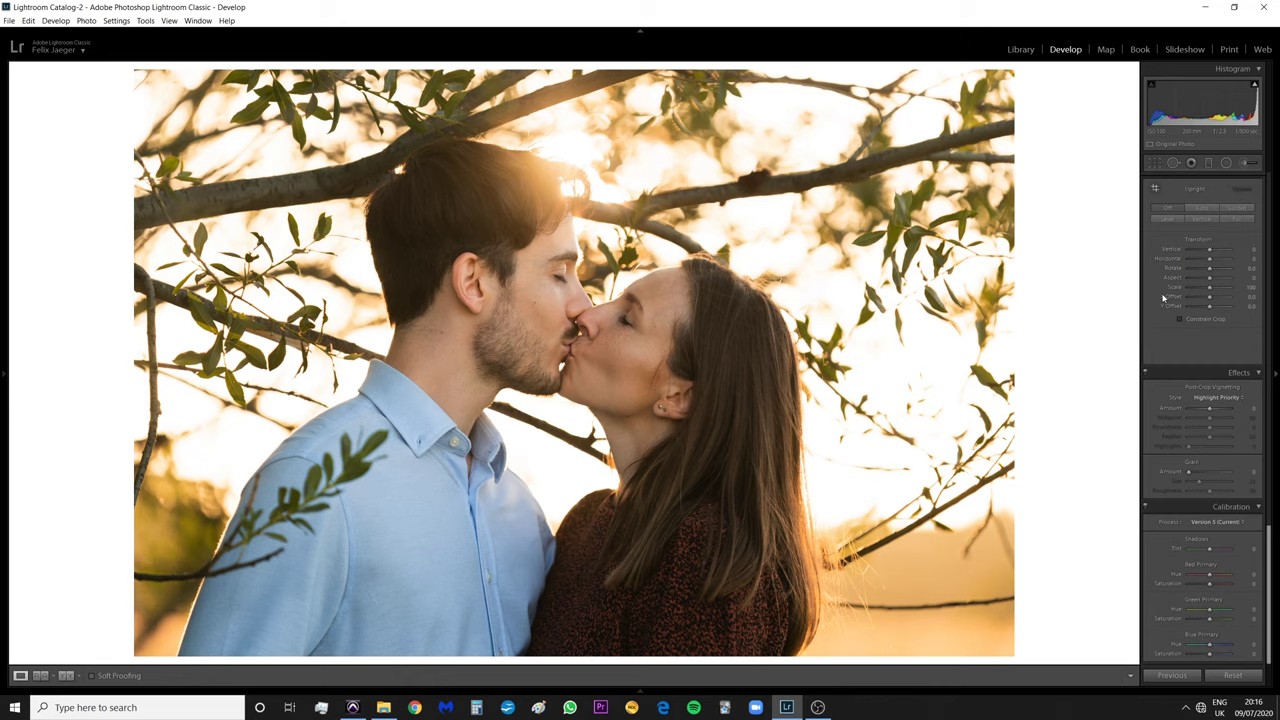
{"action": "scroll", "coordinate": [1163, 298], "scroll_direction": "up", "scroll_amount": 3}
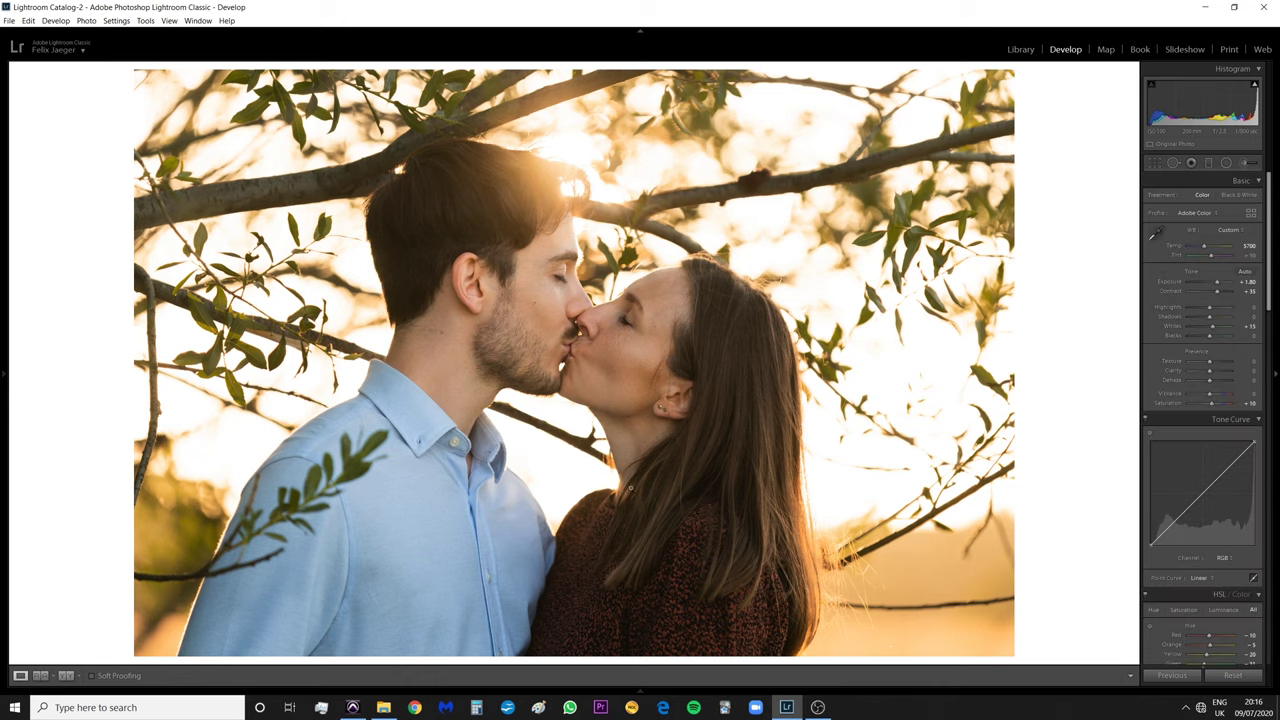
{"action": "key", "text": "y"}
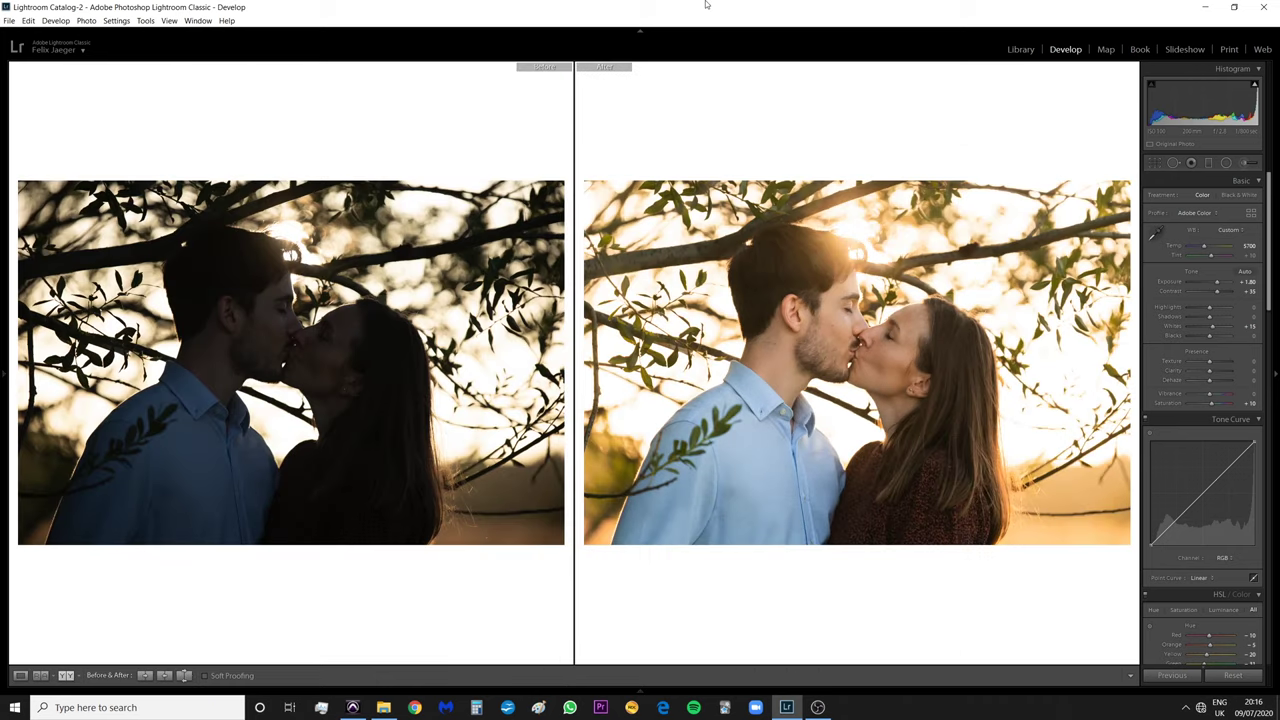
{"action": "right_click", "coordinate": [756, 96]}
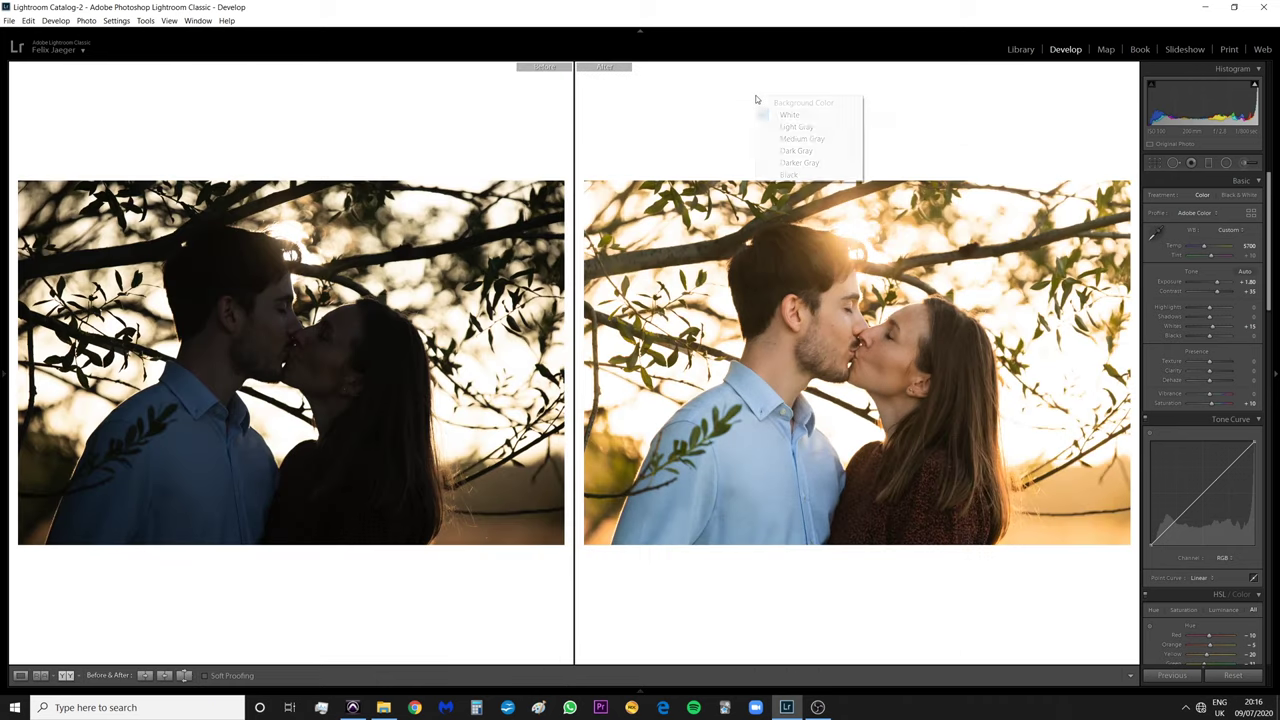
{"action": "left_click", "coordinate": [805, 139]}
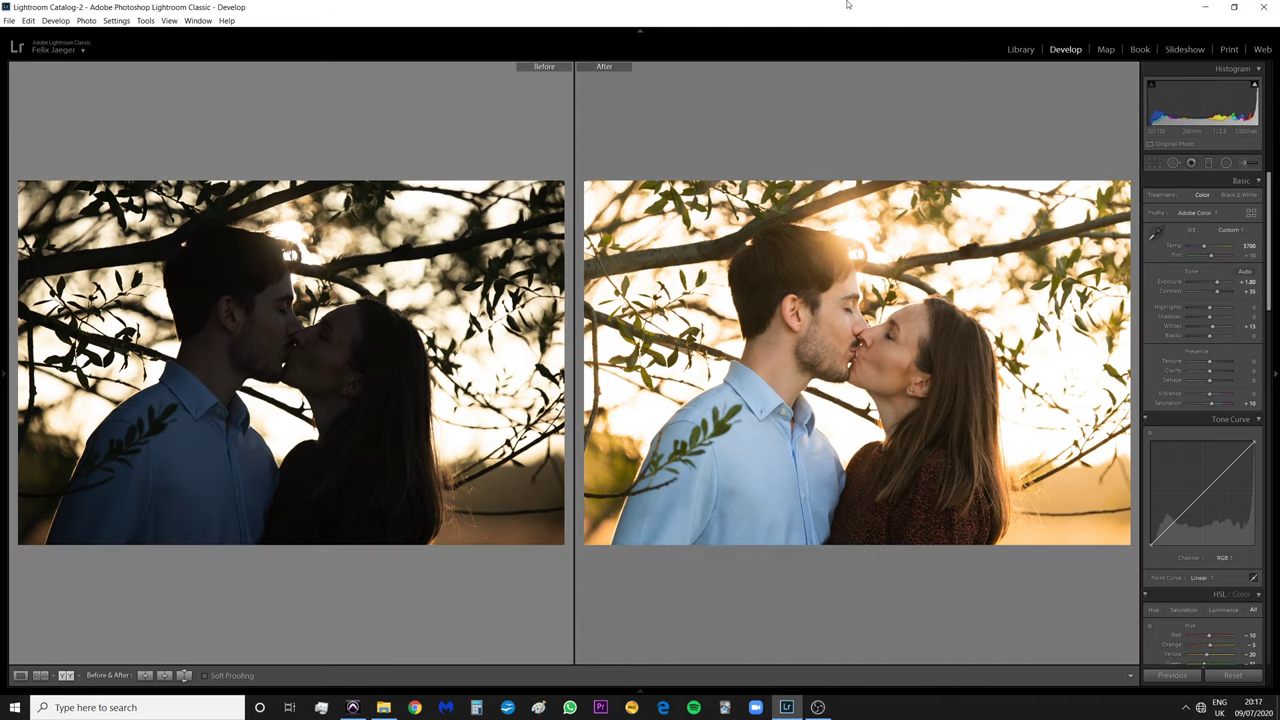
{"action": "right_click", "coordinate": [866, 131]}
{"action": "left_click", "coordinate": [895, 207]}
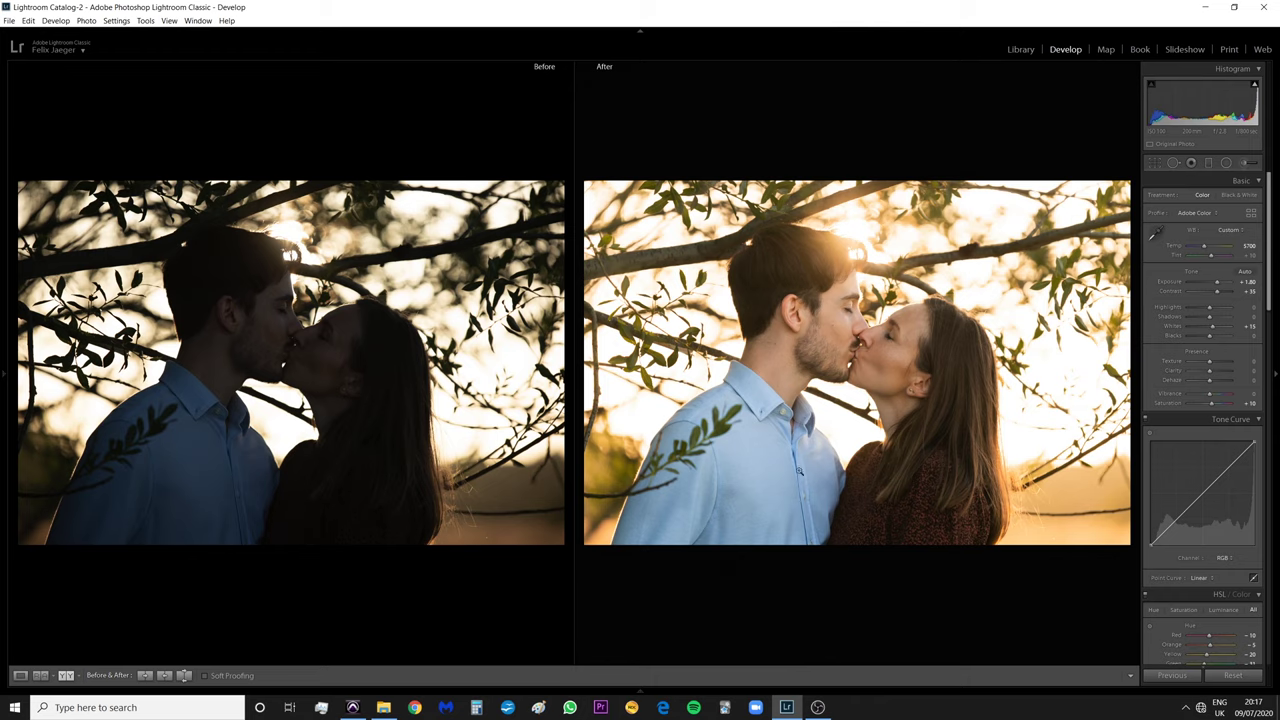
{"action": "right_click", "coordinate": [779, 100]}
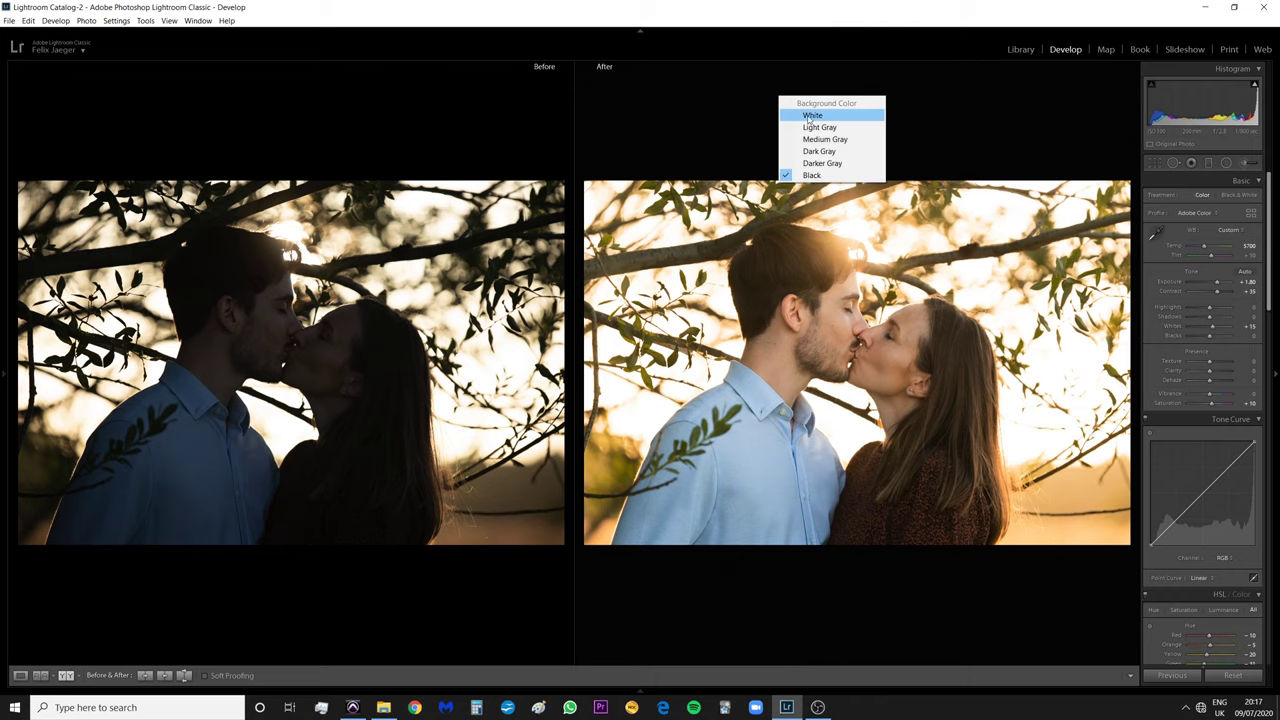
{"action": "left_click", "coordinate": [816, 117]}
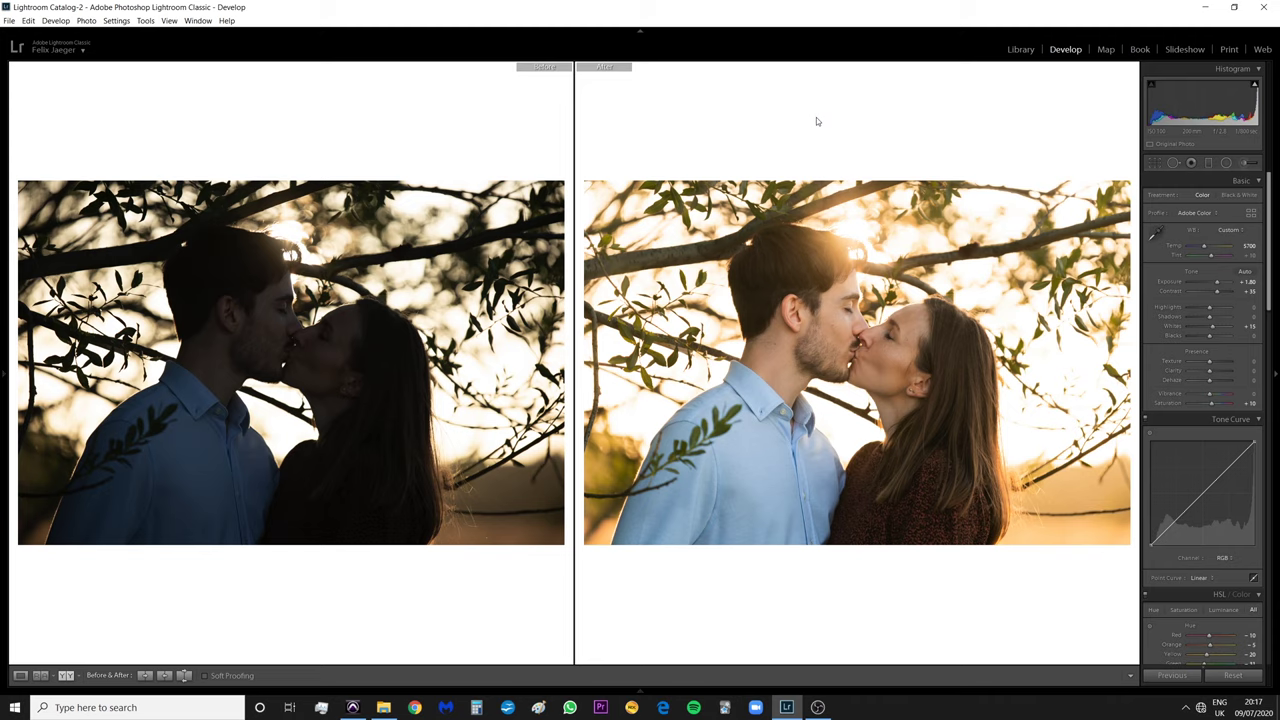